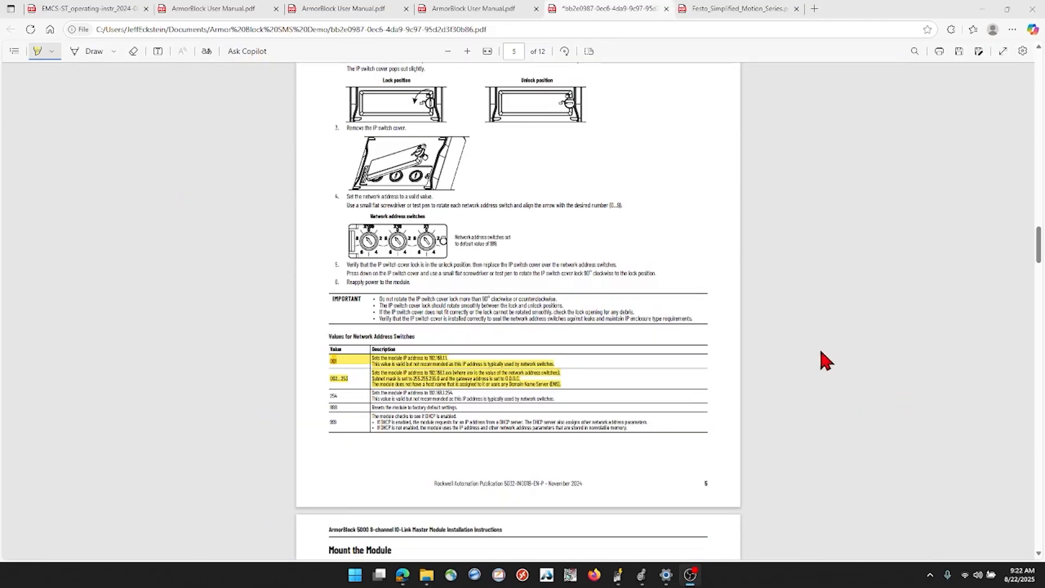
Consult the Secure Web Server page of the ArmorBlock user manual for the access address and browser requirements
left_click(488, 11)
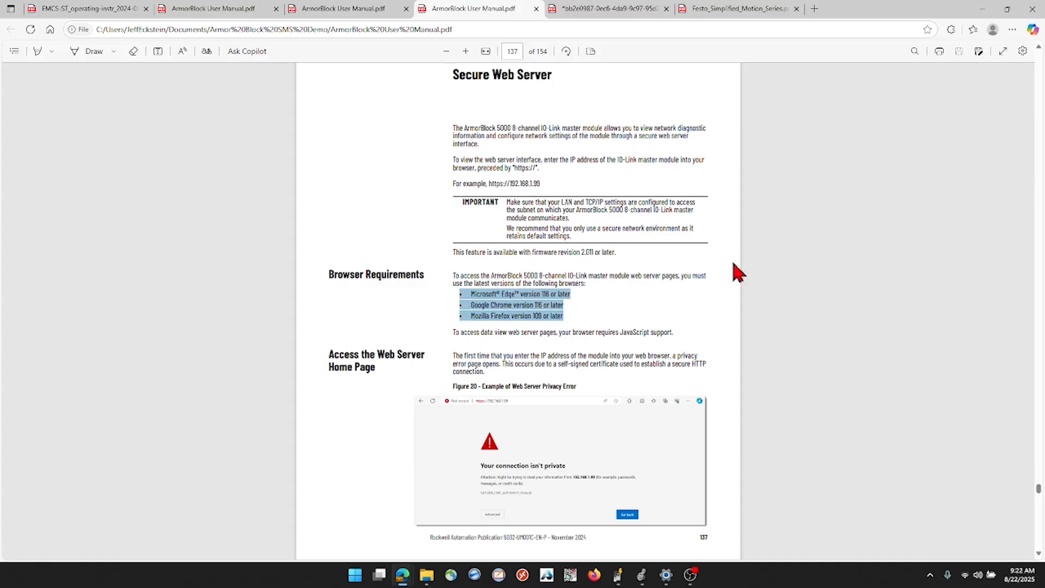
left_click(619, 577)
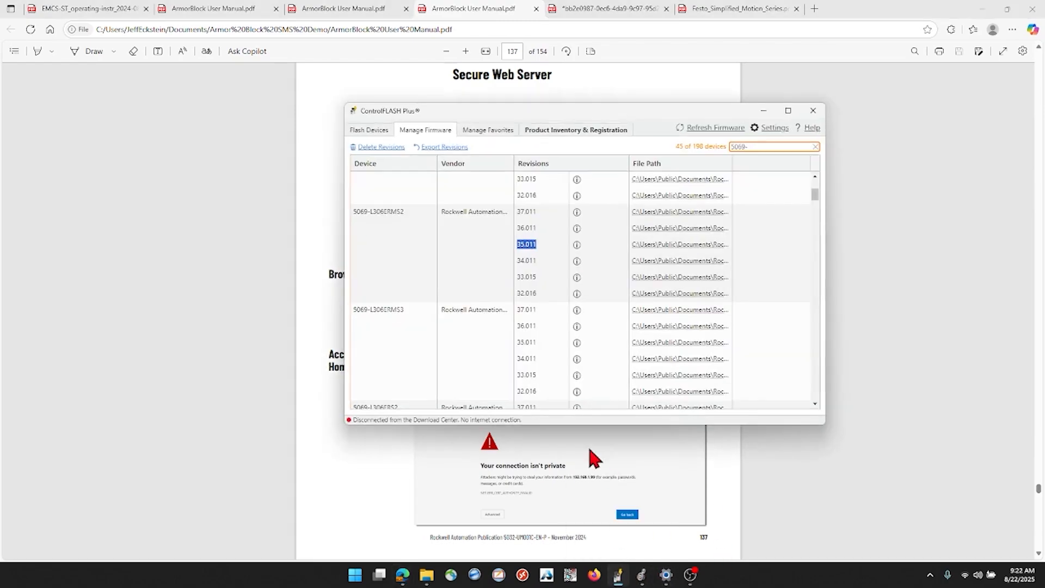
left_click(619, 578)
Switch to Firefox, load the IO-Link master's web page at 192.168.1.5 and accept the self-signed certificate risk
left_click(597, 578)
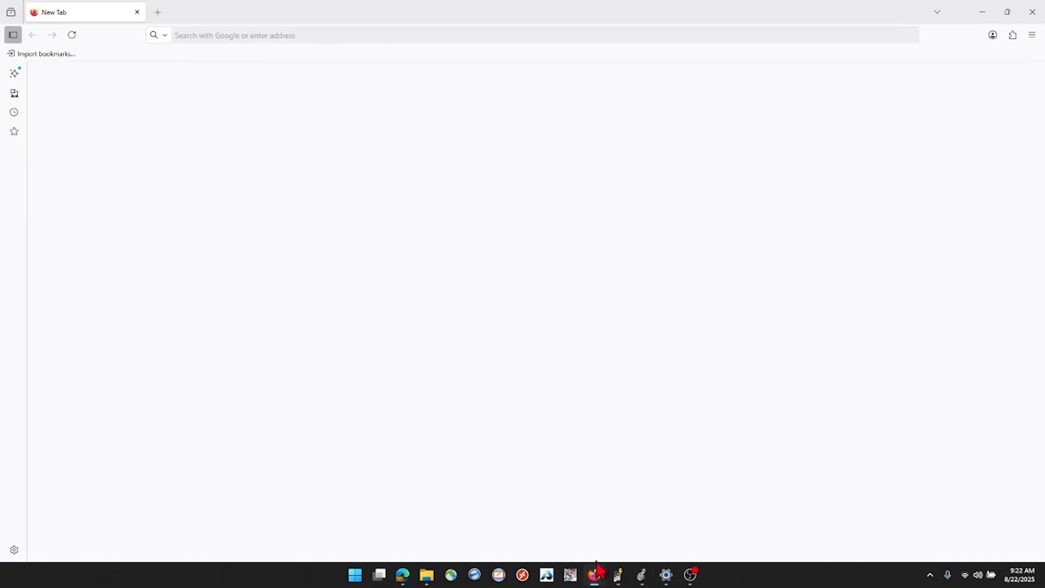
left_click(235, 33)
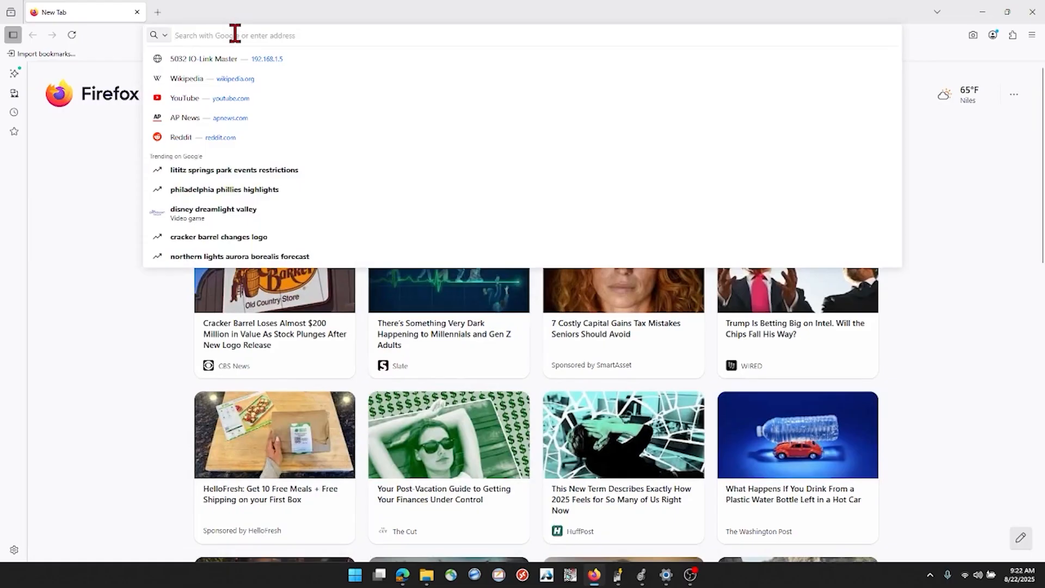
type("192.168.1.5")
key("Return")
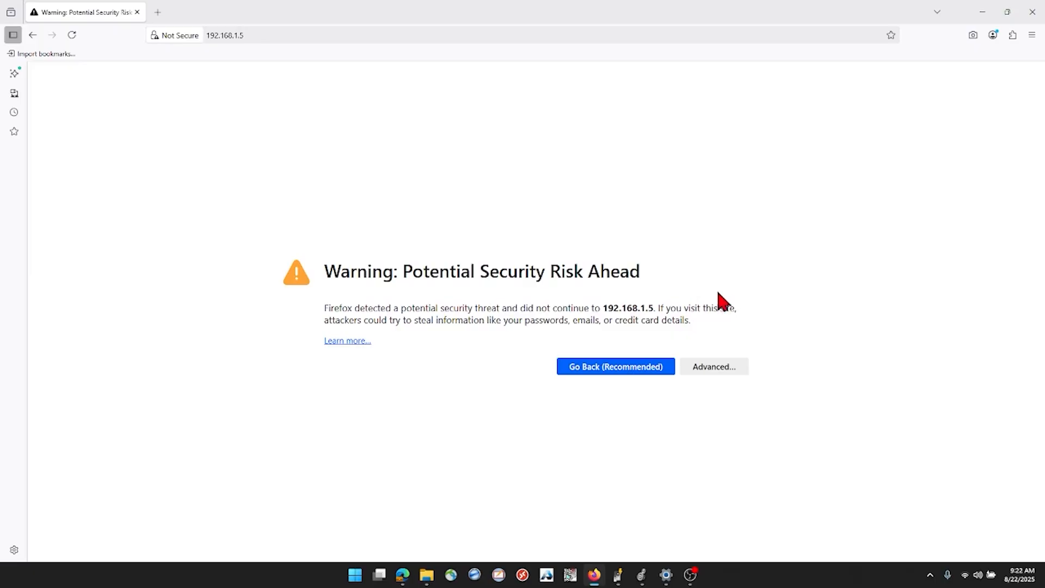
left_click(718, 368)
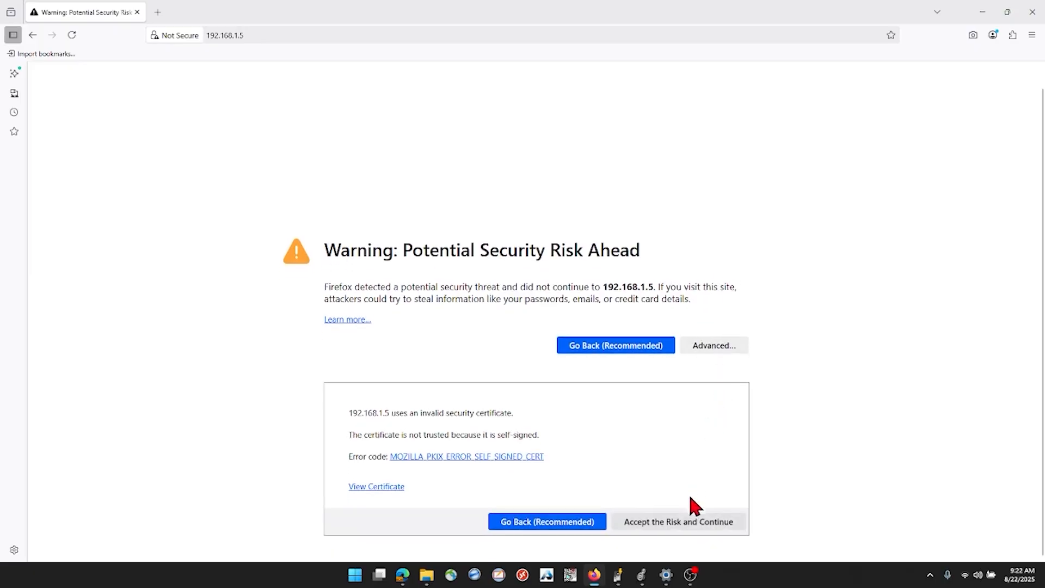
left_click(696, 522)
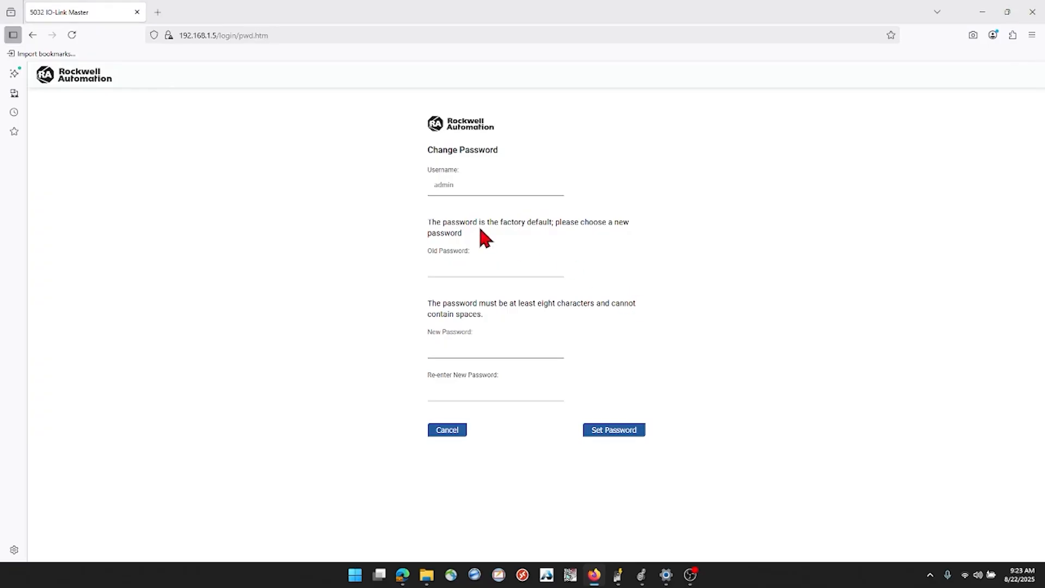
Change the web server's factory-default password by entering the old password and the new password twice, and continue to the home page
left_click(450, 268)
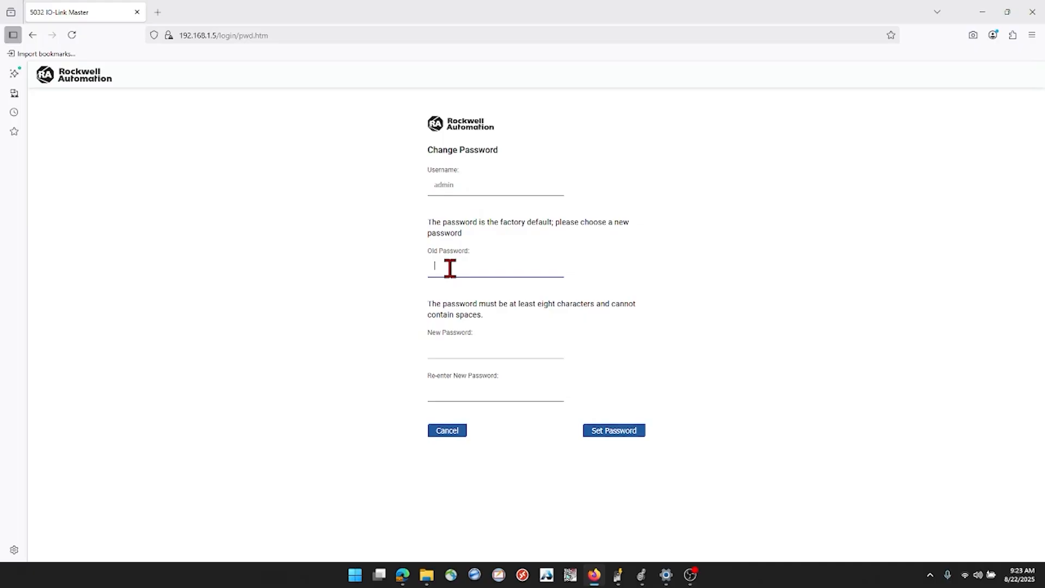
type("••••••••")
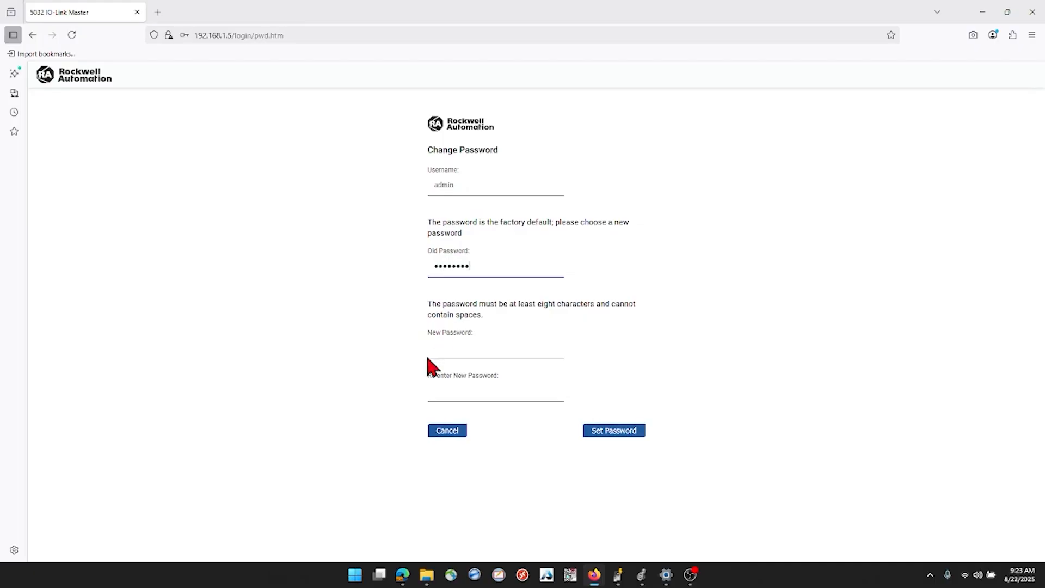
left_click(448, 349)
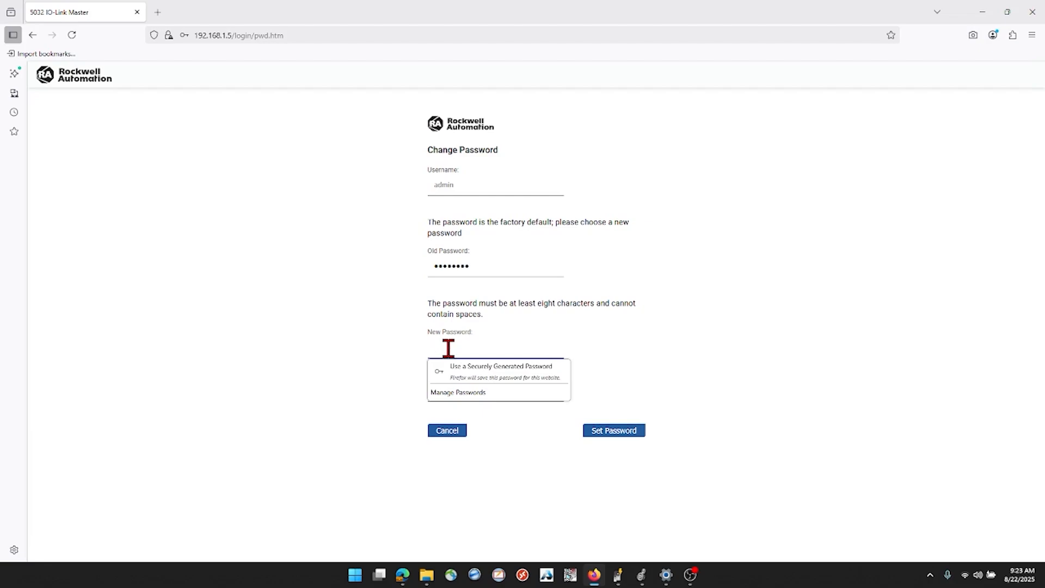
type("••")
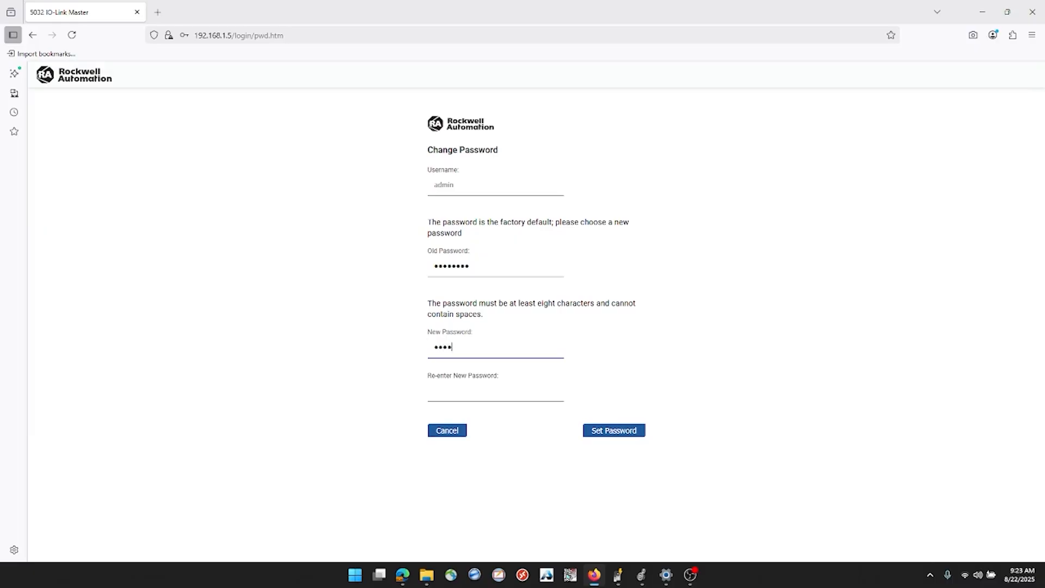
type("•••••••")
key("Tab")
type("•")
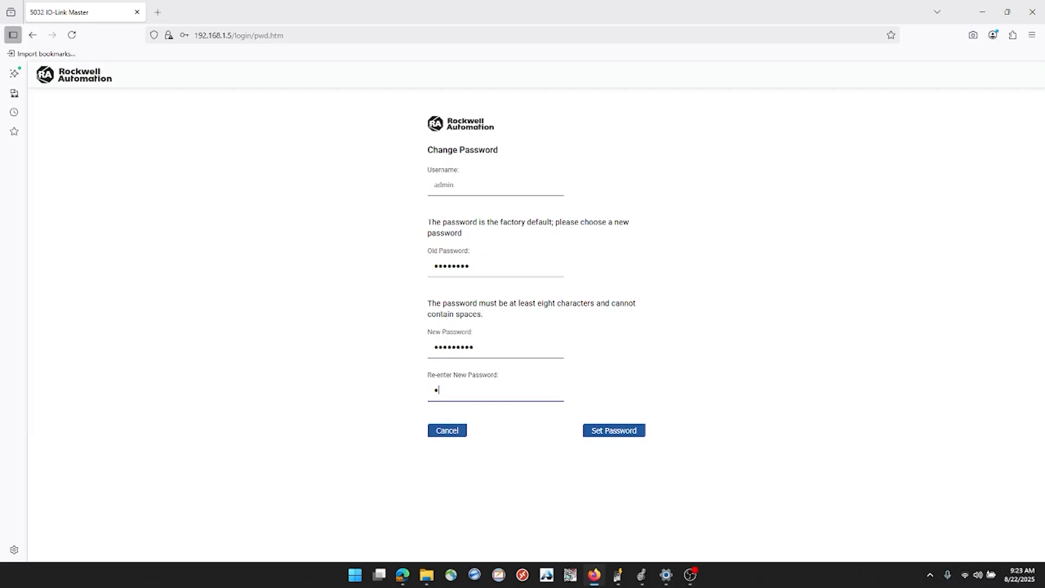
type("••••••••")
left_click(625, 430)
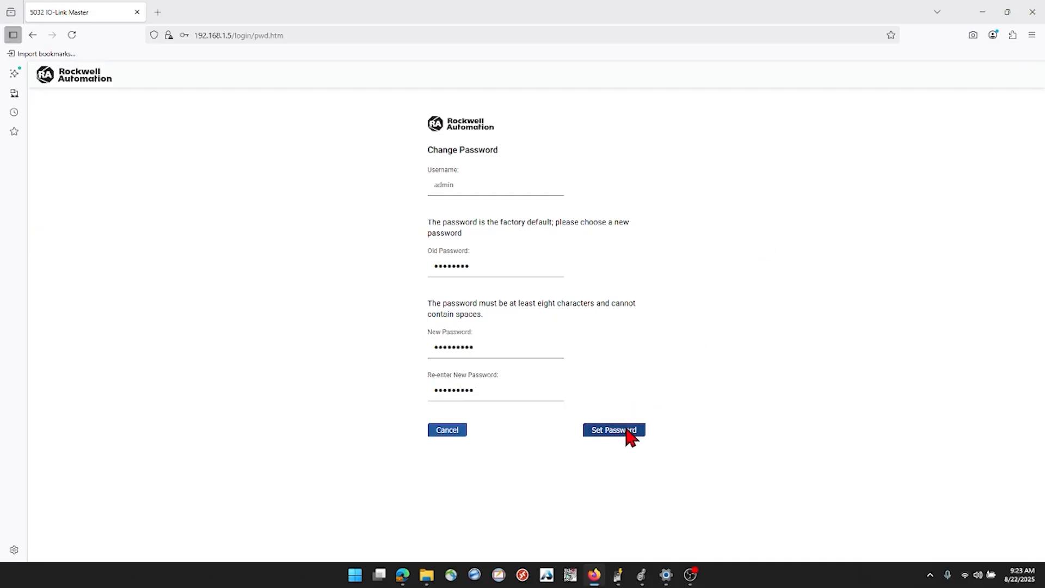
left_click(335, 151)
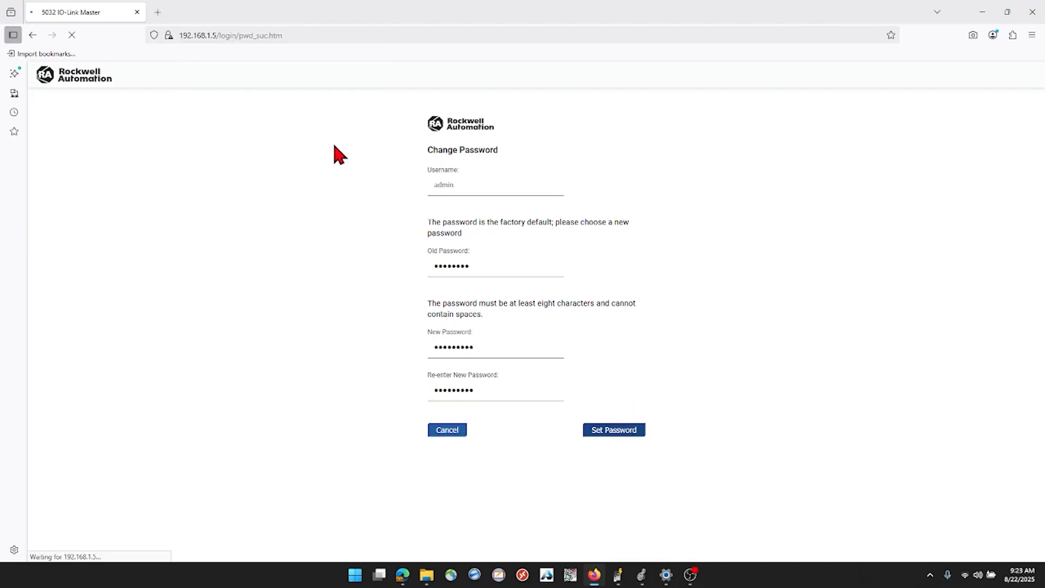
left_click(621, 195)
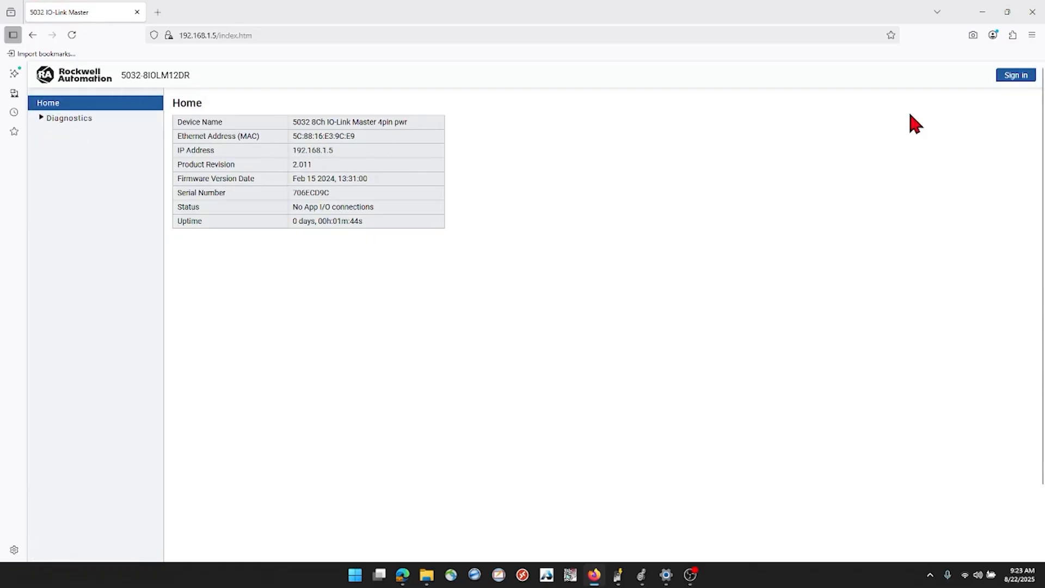
Sign in to the module's web server as admin with the new password, declining to save the login in the browser
left_click(1016, 76)
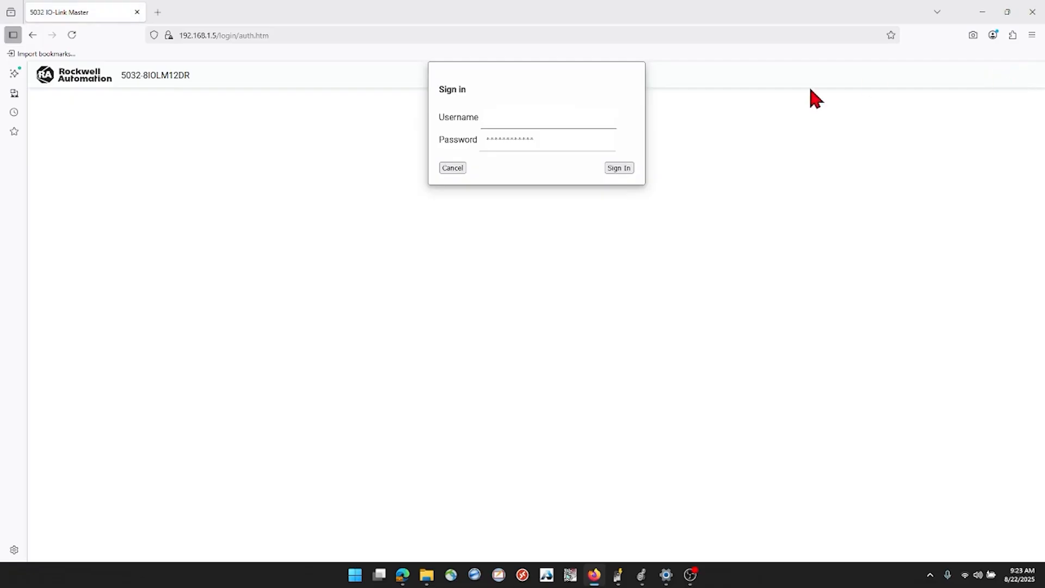
left_click(526, 121)
type("amd")
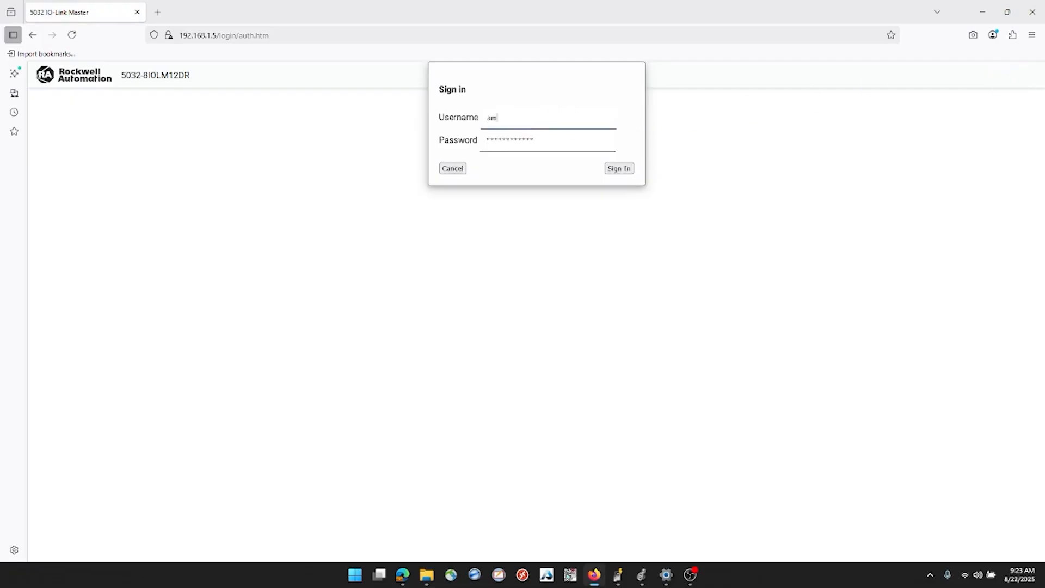
key("BackSpace")
type("dmin")
key("Tab")
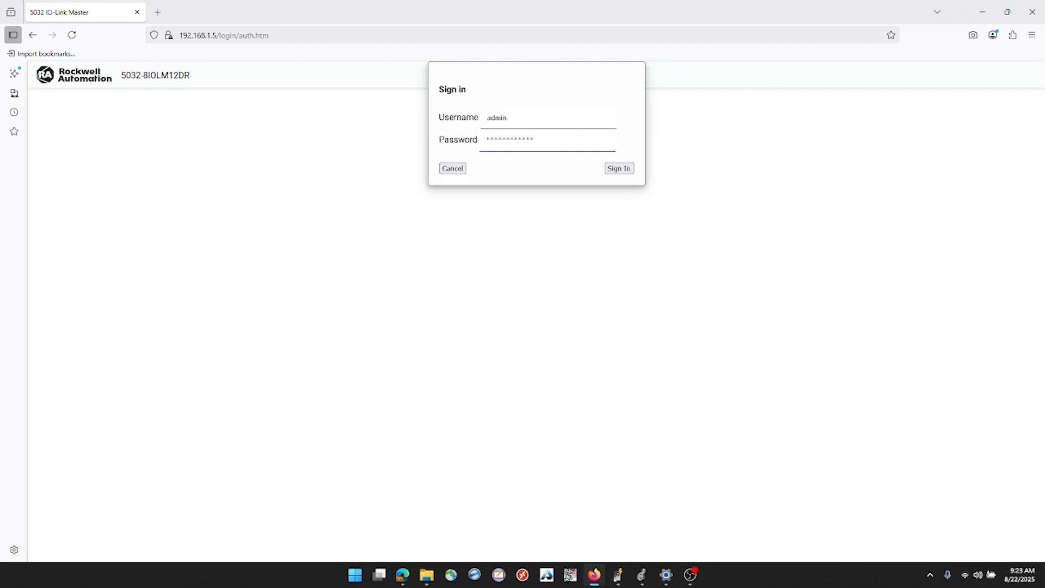
type("*")
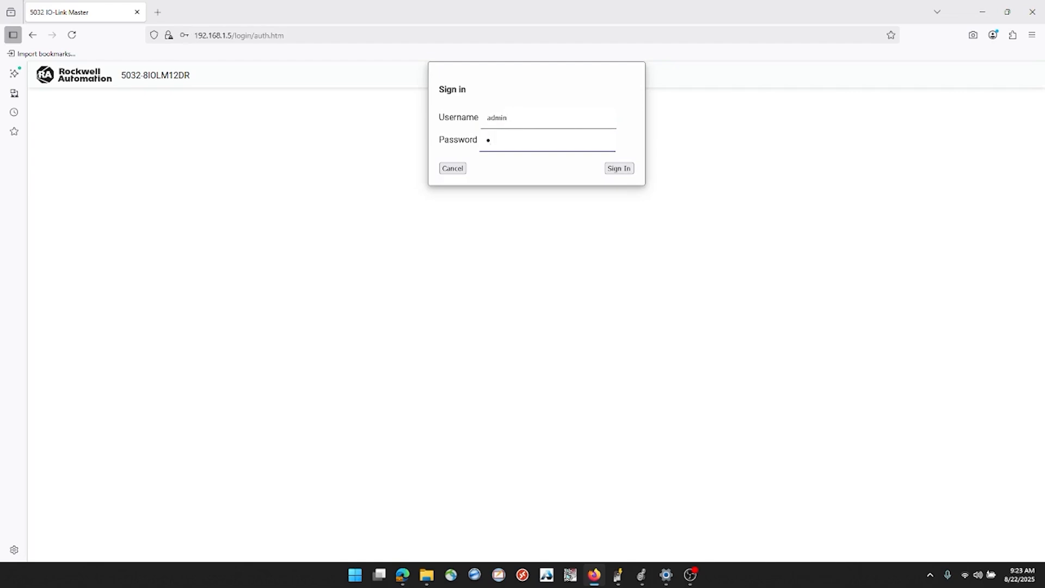
type("********")
key("Return")
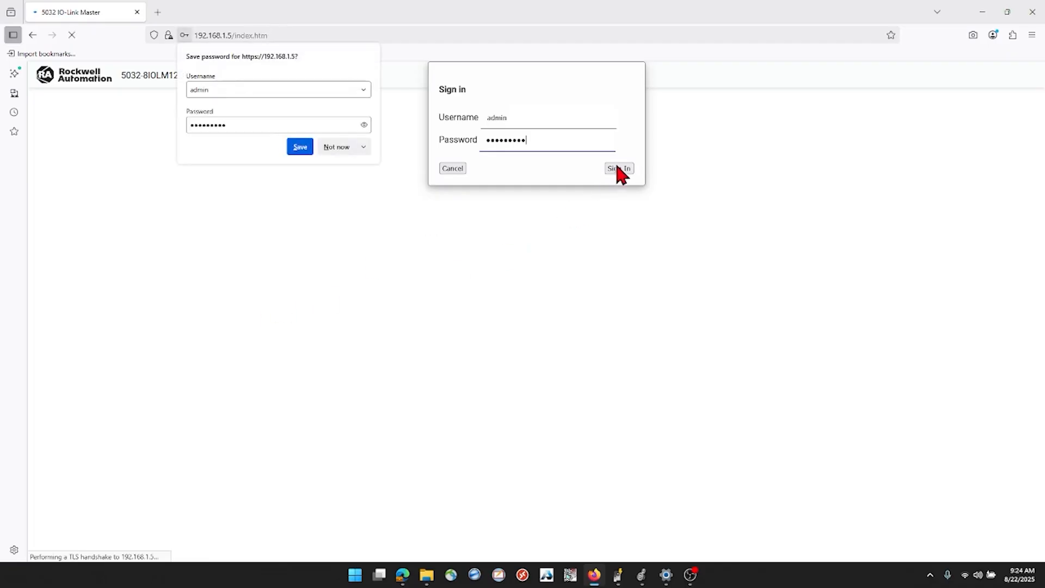
left_click(327, 147)
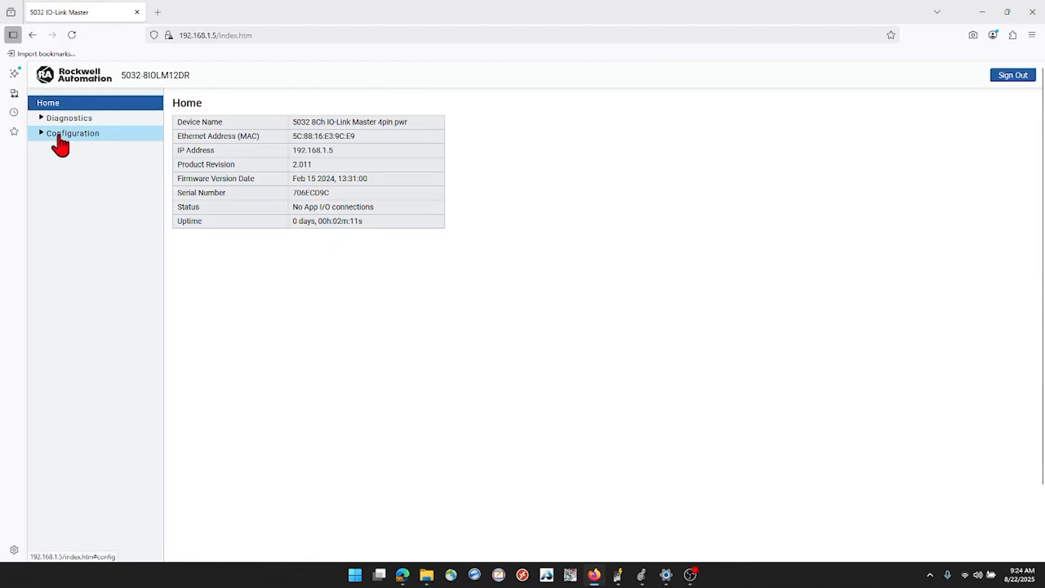
In the module's Internet Protocol configuration, set the IP address to 192.168.100.5 and the gateway address to 192.168.100.1, and apply the change
left_click(60, 137)
left_click(40, 134)
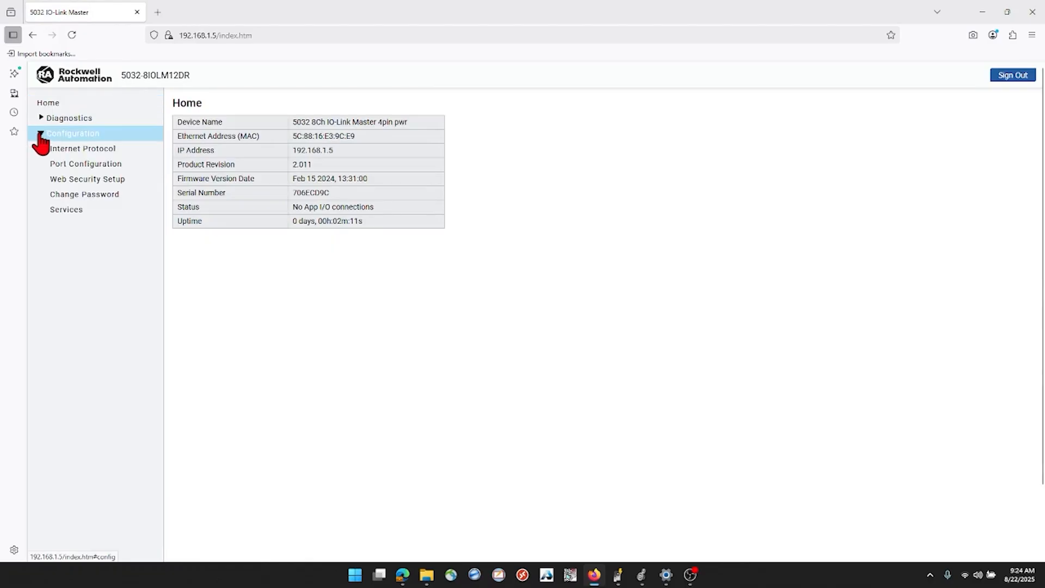
left_click(69, 150)
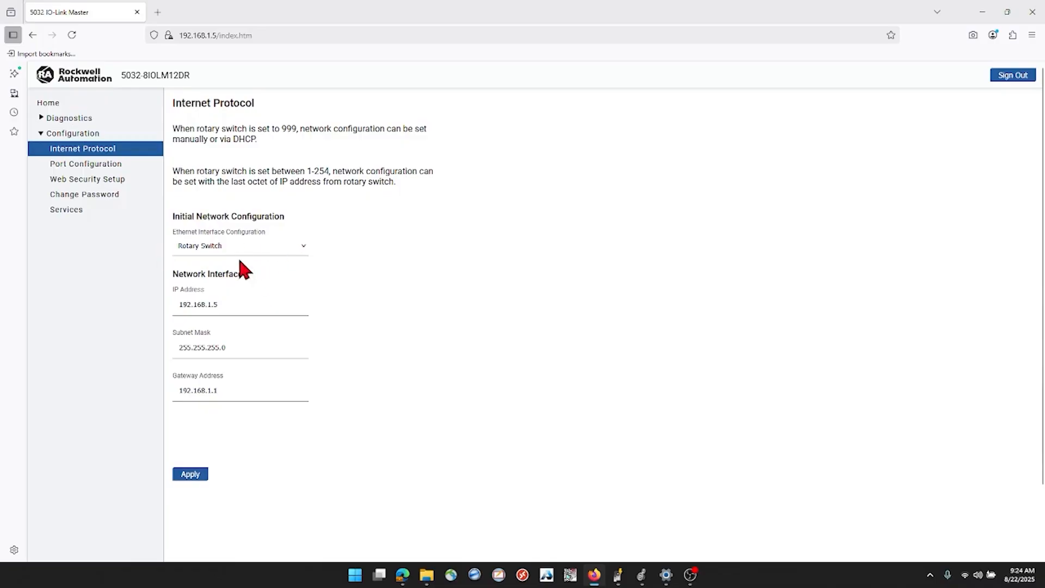
left_click(234, 306)
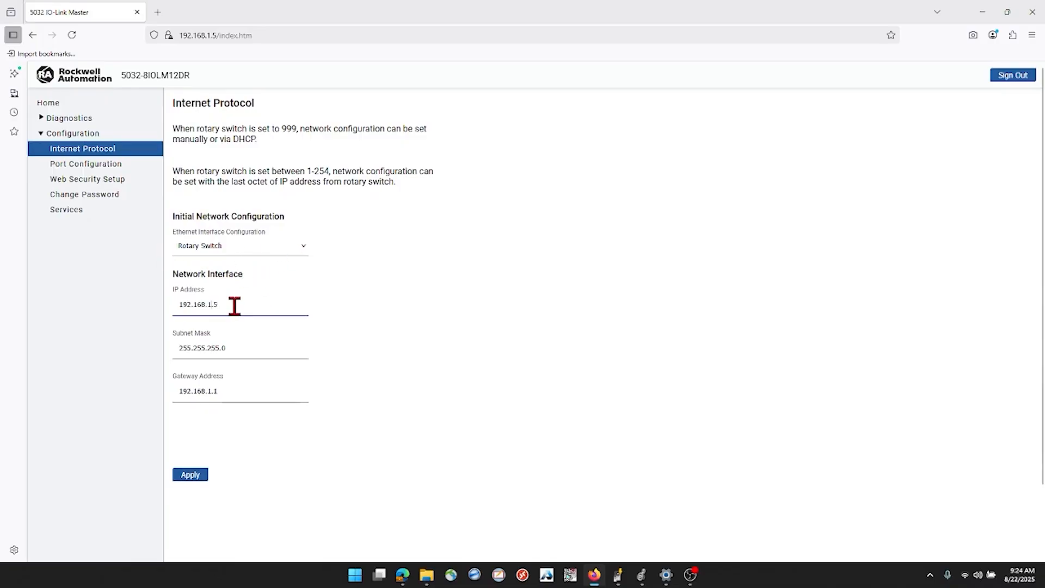
type("00")
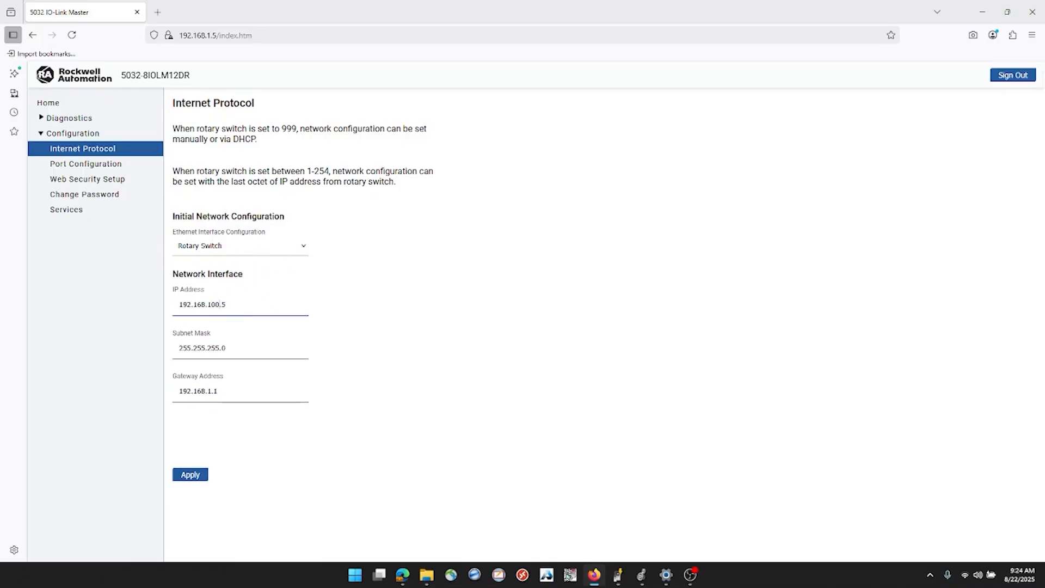
left_click(210, 390)
type("00")
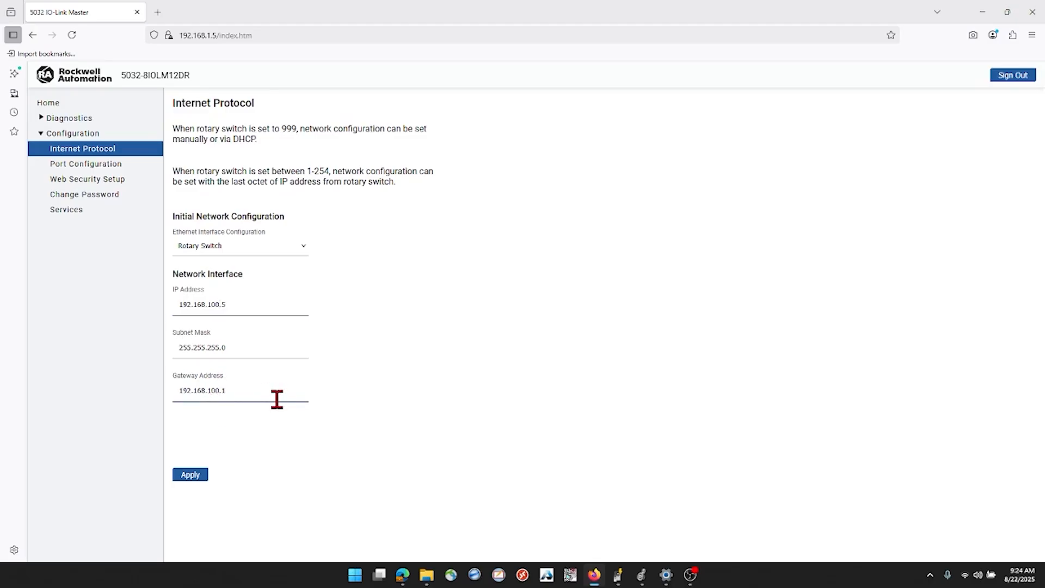
left_click(192, 475)
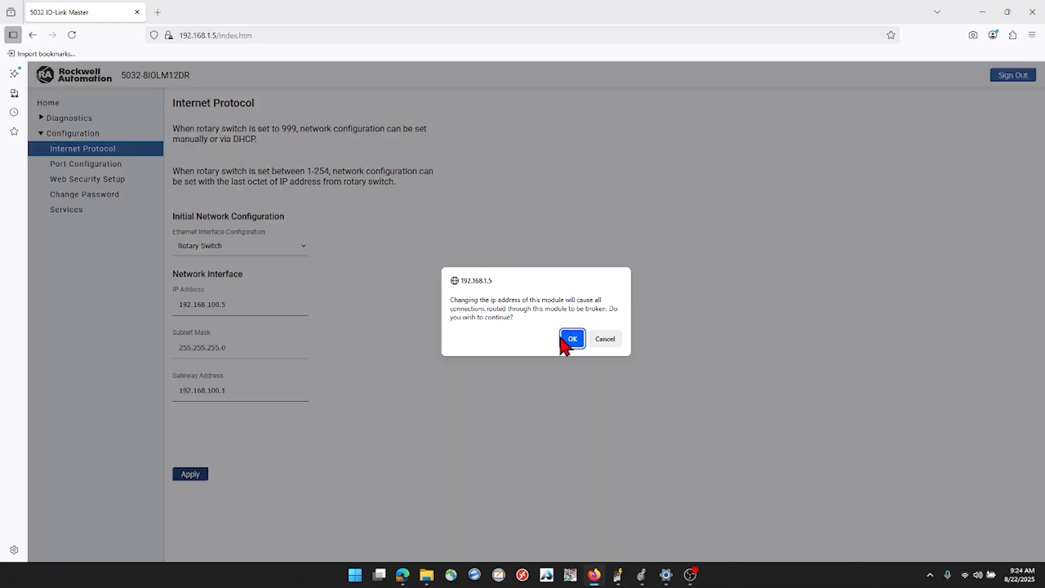
left_click(577, 340)
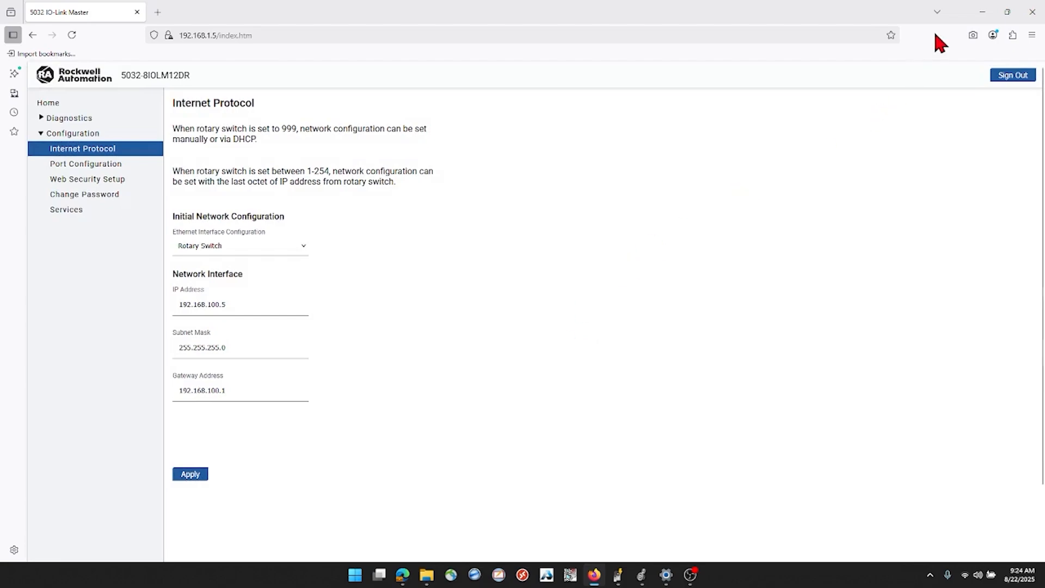
Switch to the Windows Ethernet settings and save the computer's manual IPv4 address as 192.168.100.83
left_click(983, 15)
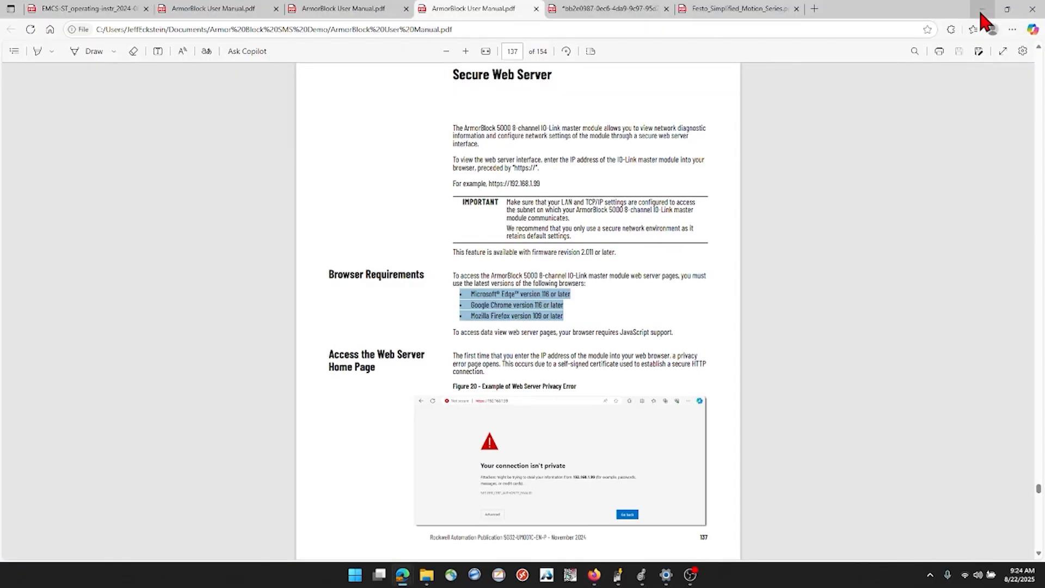
left_click(983, 15)
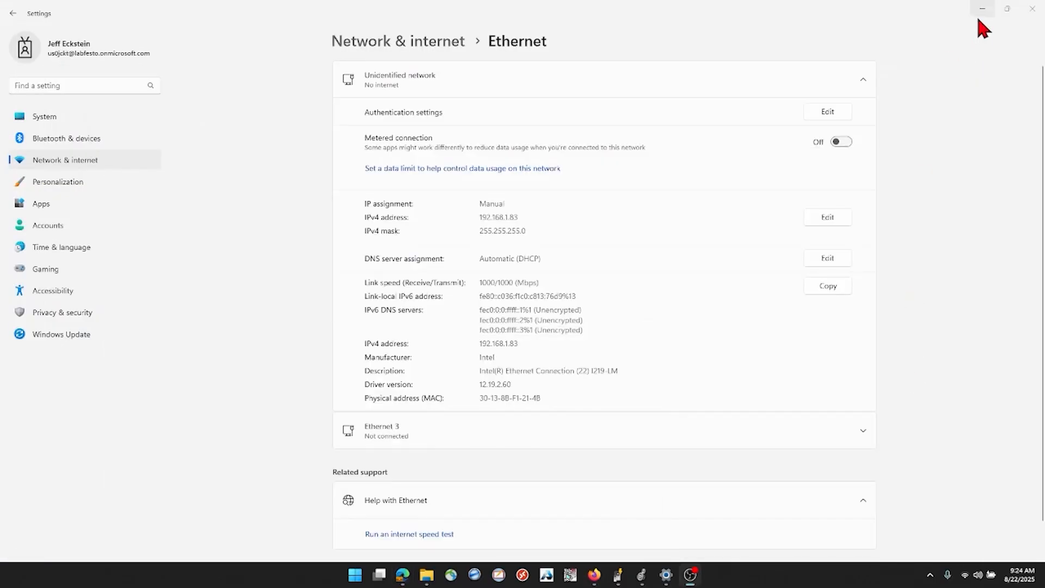
left_click(828, 218)
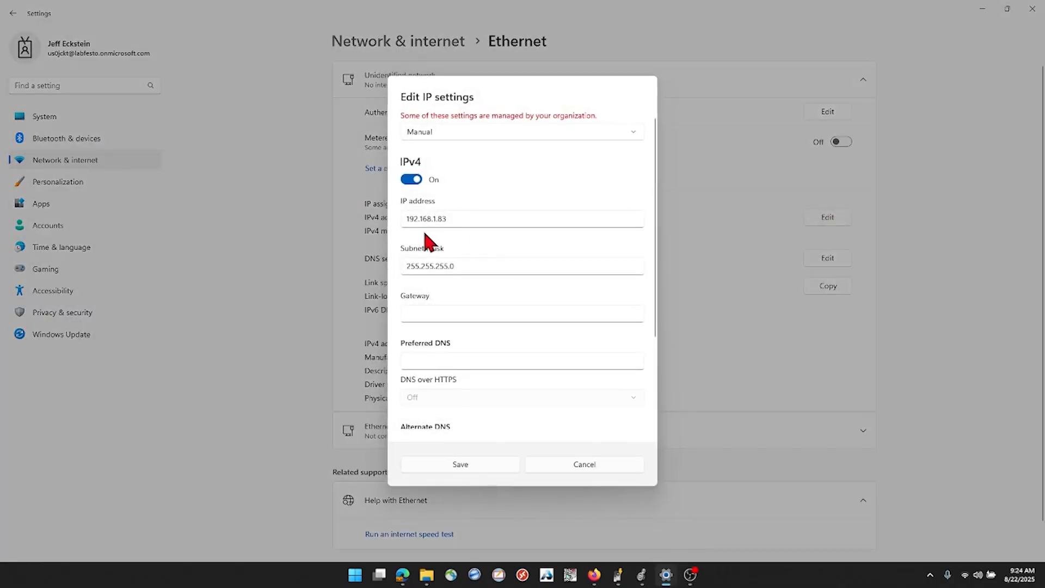
left_click(436, 218)
type("020")
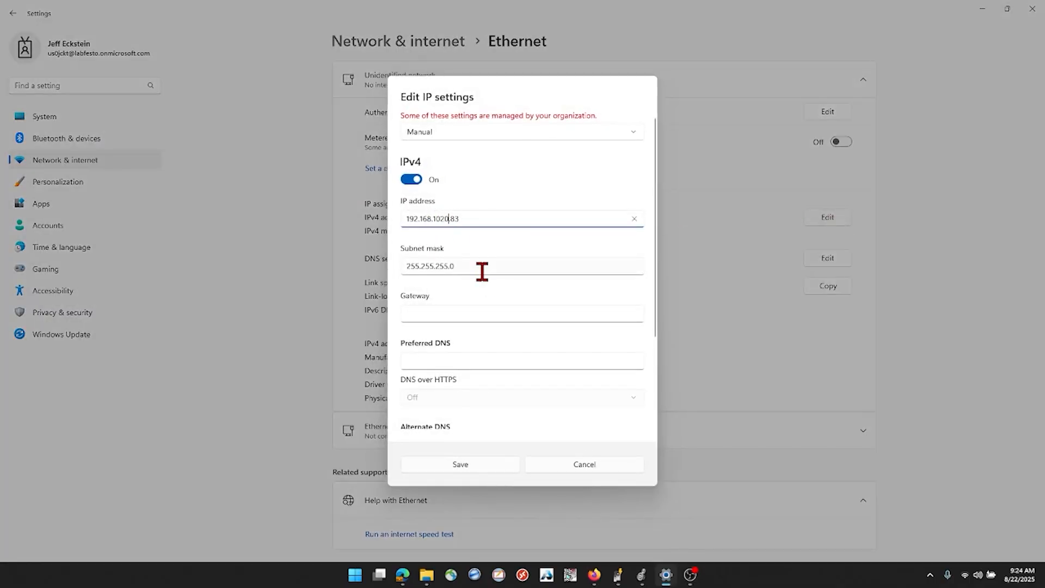
key("BackSpace")
key("BackSpace")
type("0")
left_click(491, 463)
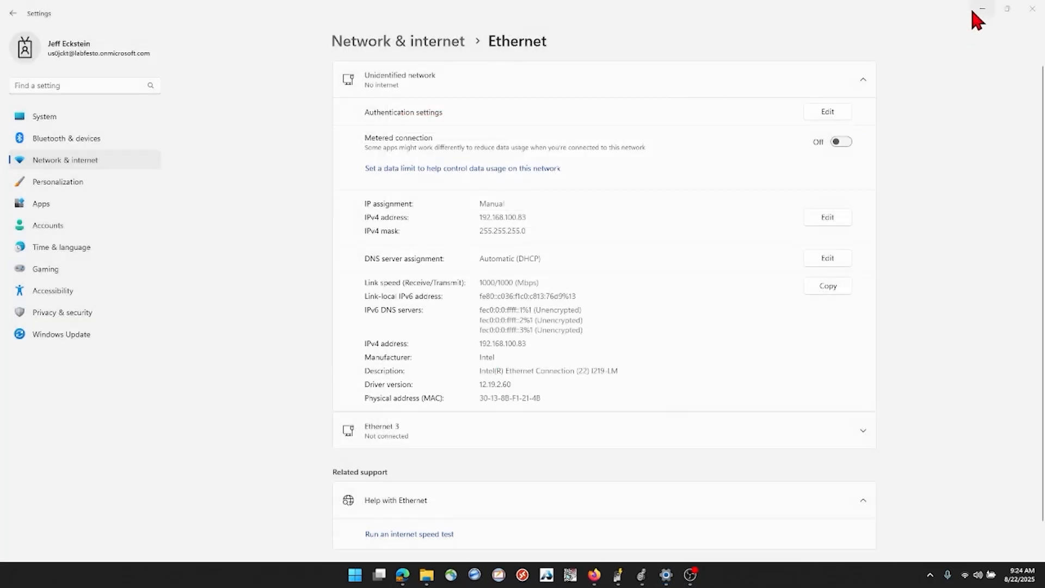
Leave the Windows network settings and open the Studio 5000 launcher
left_click(981, 10)
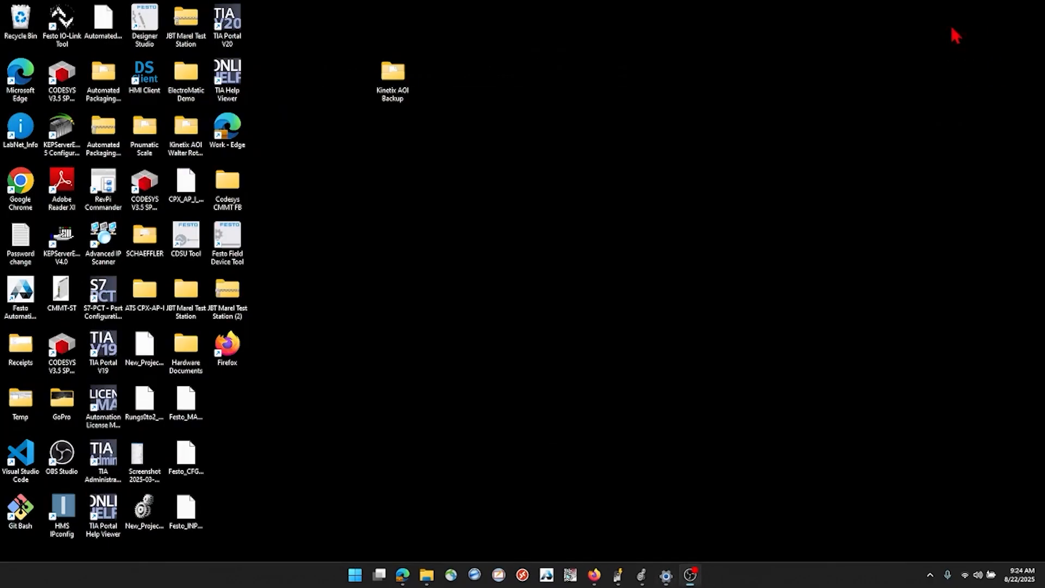
left_click(474, 574)
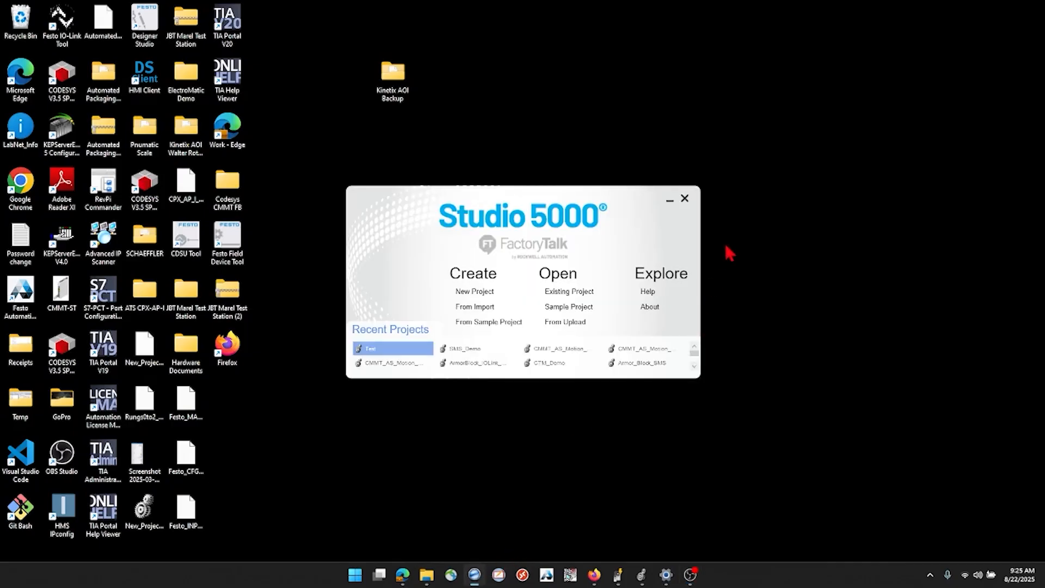
Start a new Logix project for the 5069-L306ERMS2 Compact GuardLogix 5380 safety controller, named SMS_Demo
left_click(477, 291)
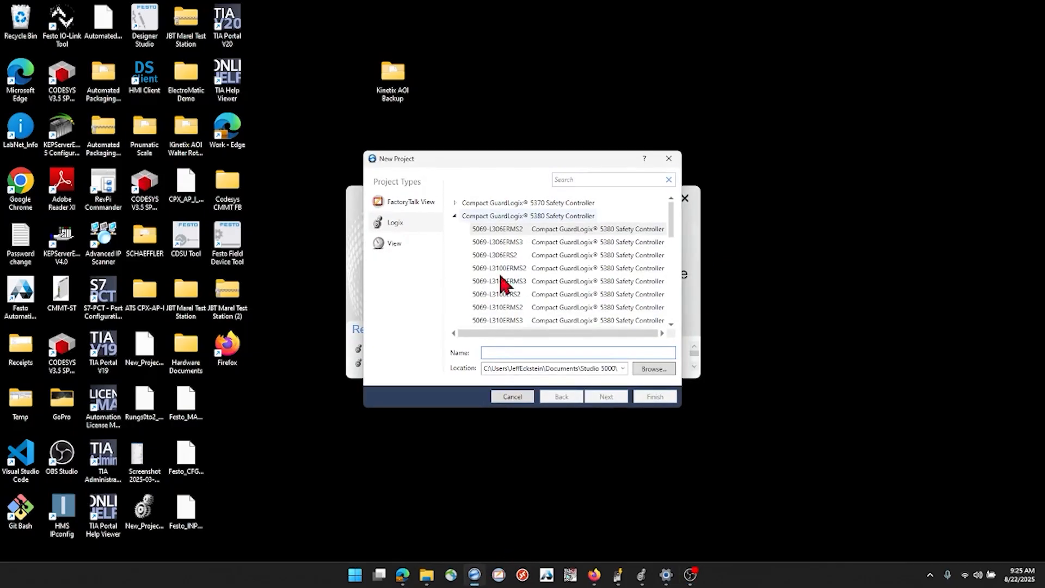
left_click(498, 229)
left_click(507, 352)
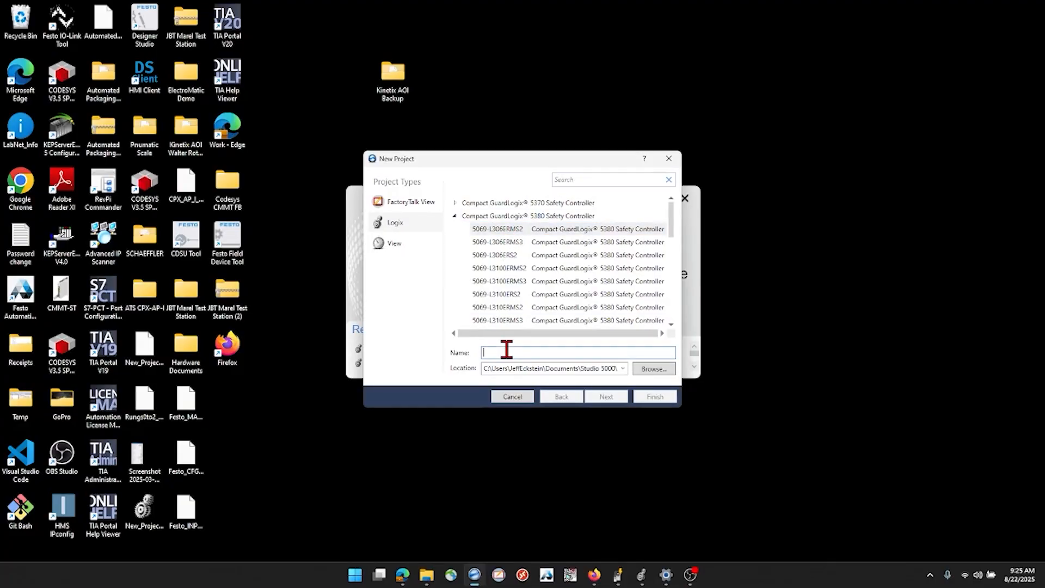
type("sms")
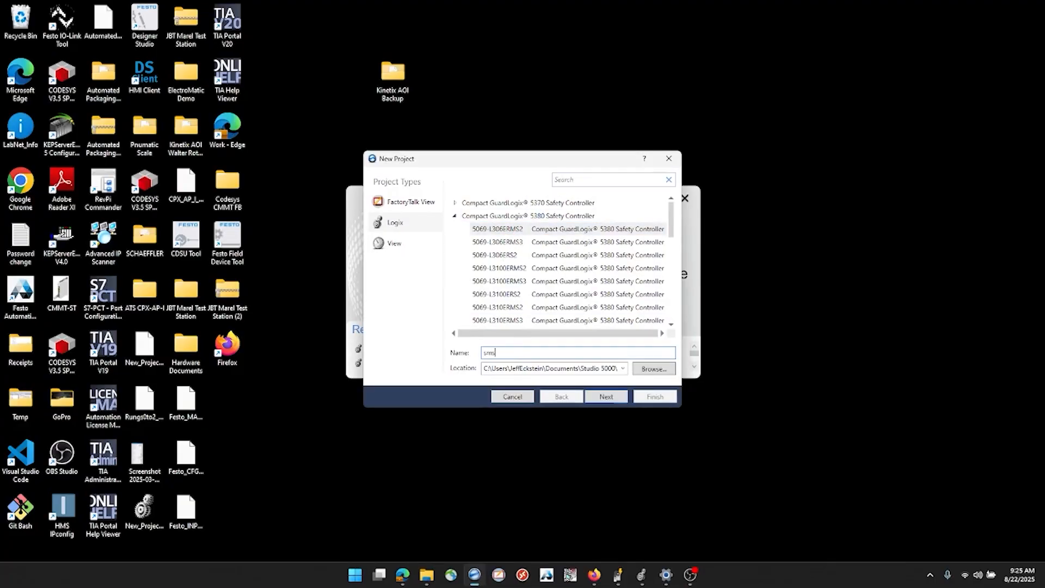
key("BackSpace")
key("BackSpace")
type("SMS_Demo")
left_click(618, 398)
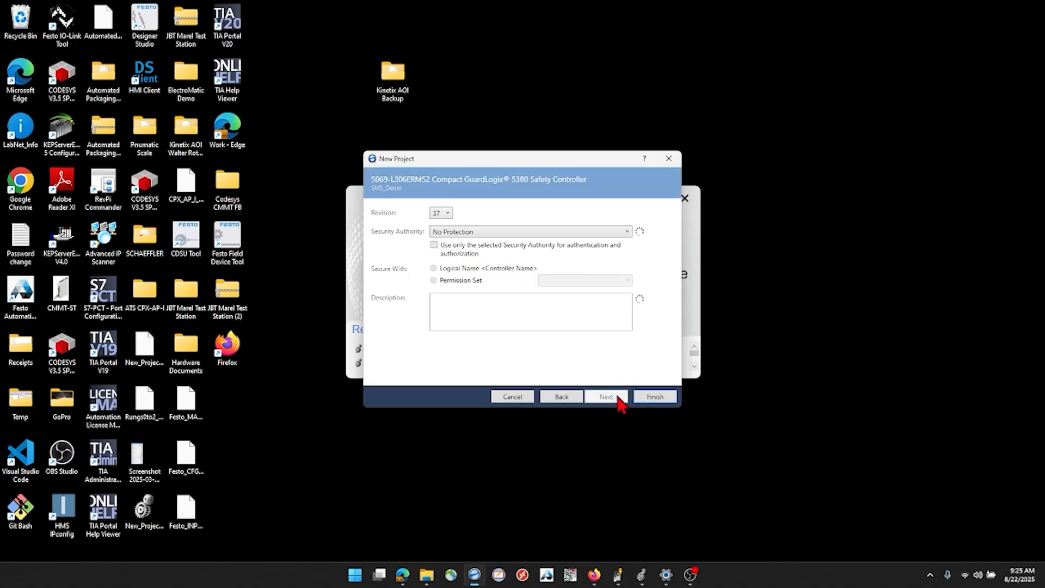
Set the new project's controller revision to 35 and finish creating the project
left_click(443, 214)
left_click(438, 258)
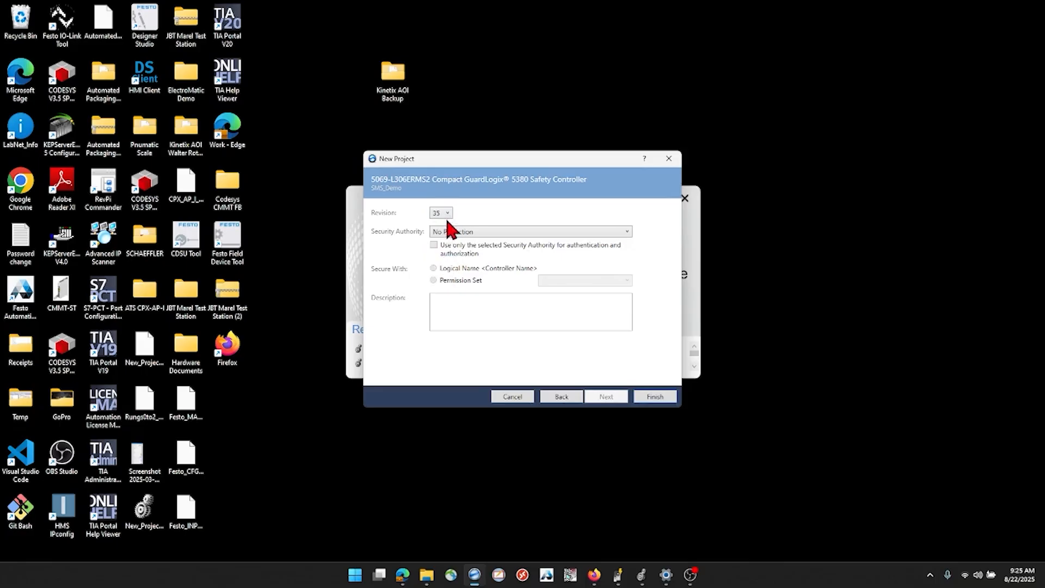
left_click(654, 397)
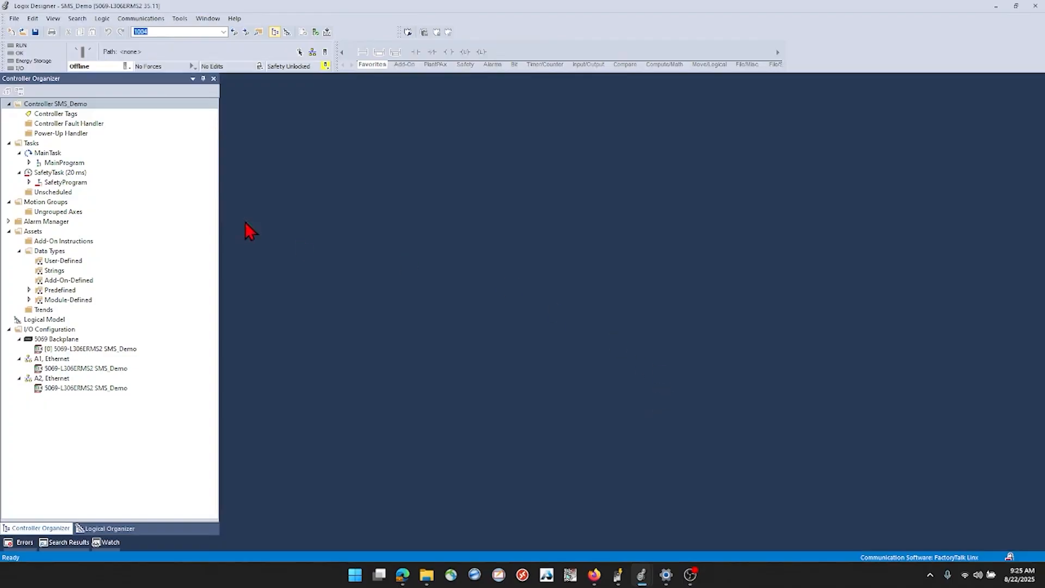
On the A1 Ethernet network, start a new module of type 5032-8IOLM12DR, found by filtering the catalog for 5032
left_click(57, 360)
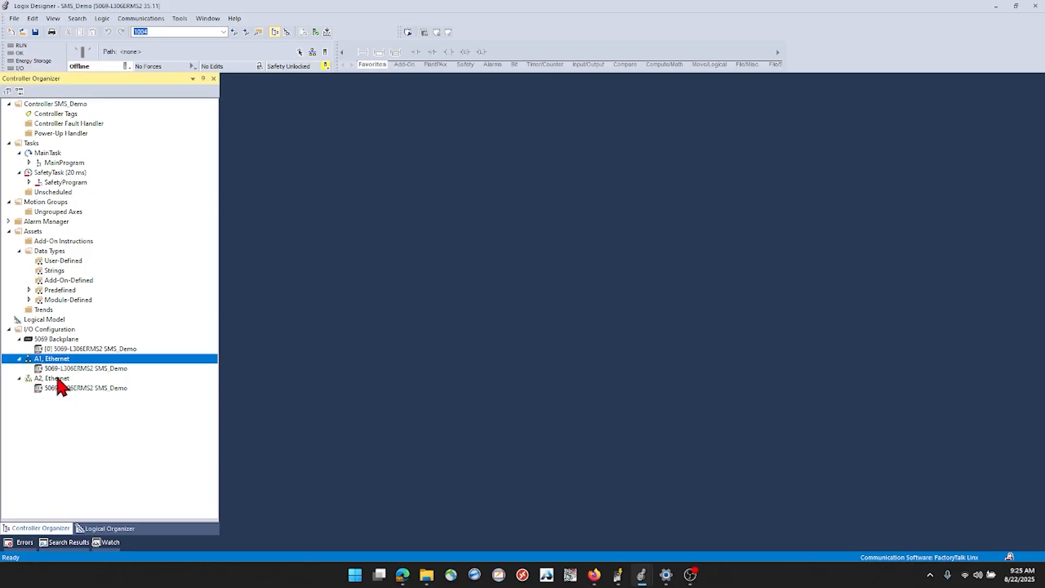
left_click(57, 378)
left_click(61, 360)
right_click(68, 366)
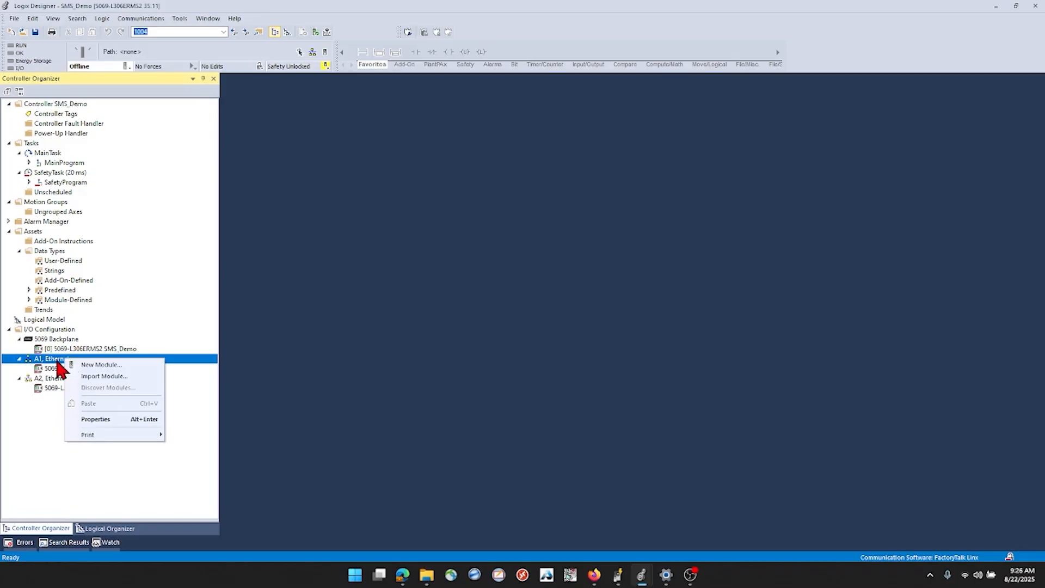
left_click(100, 365)
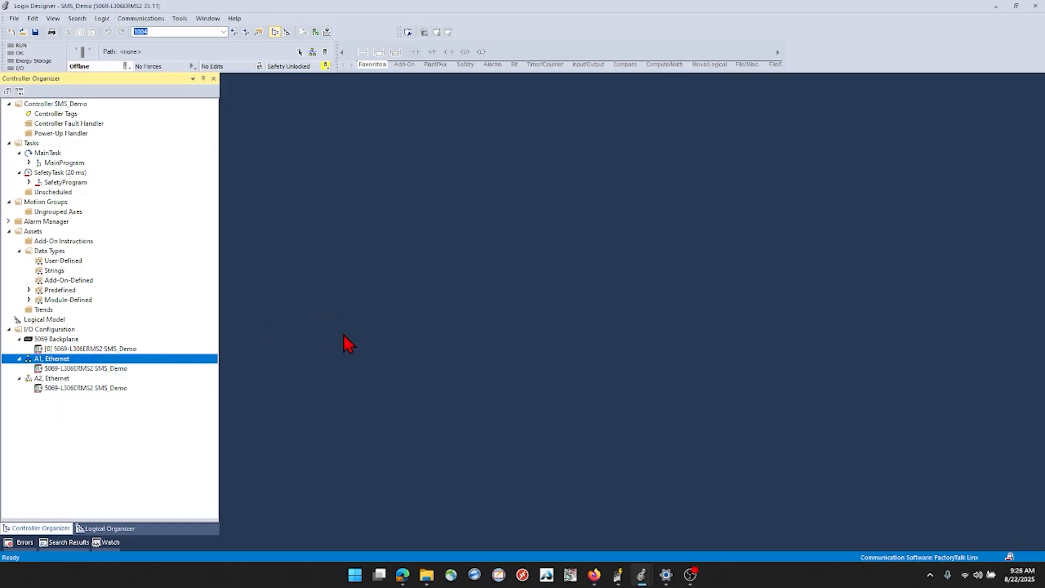
left_click(379, 199)
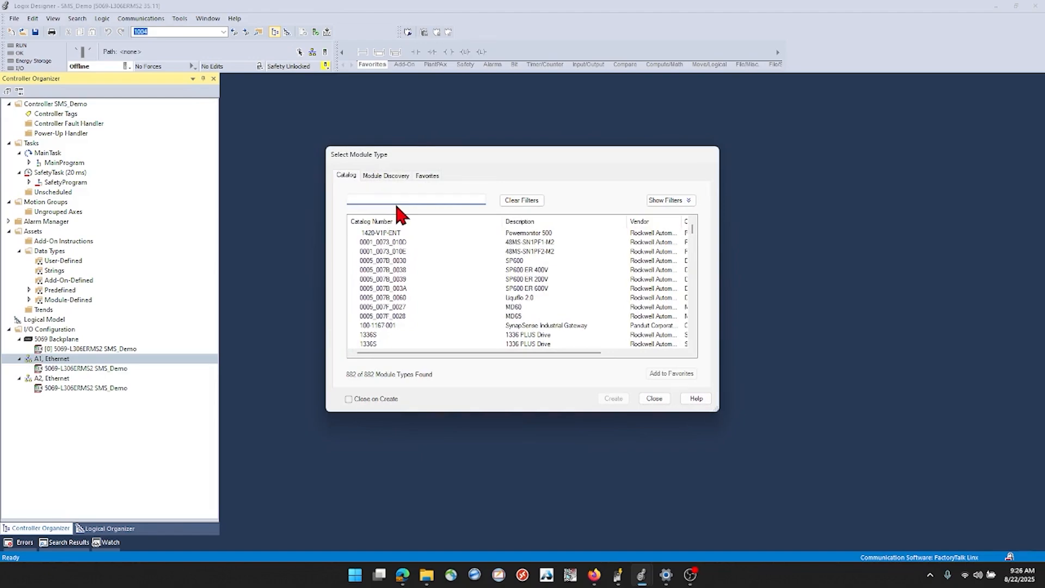
type("5032")
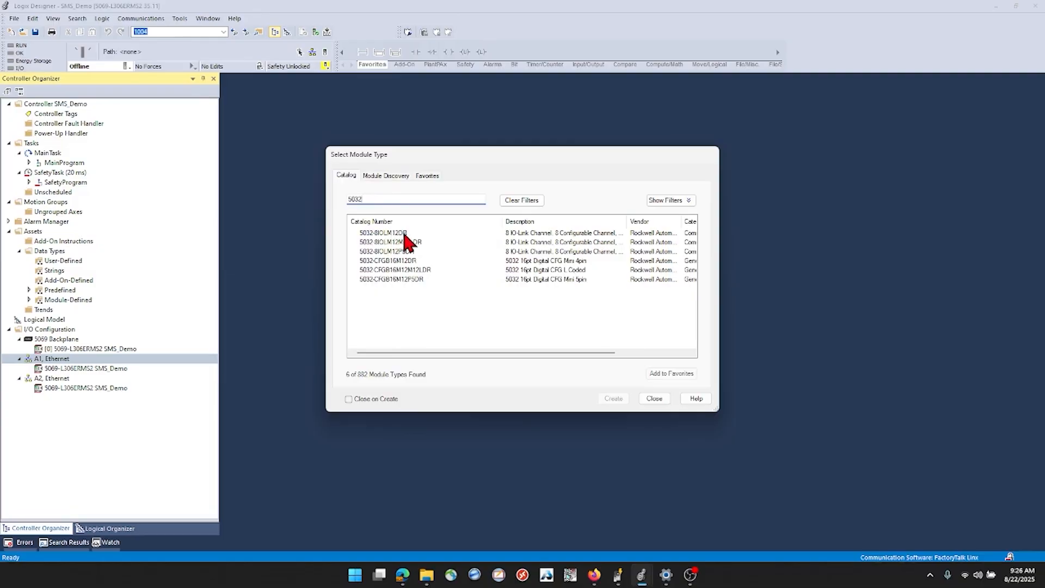
left_click(403, 233)
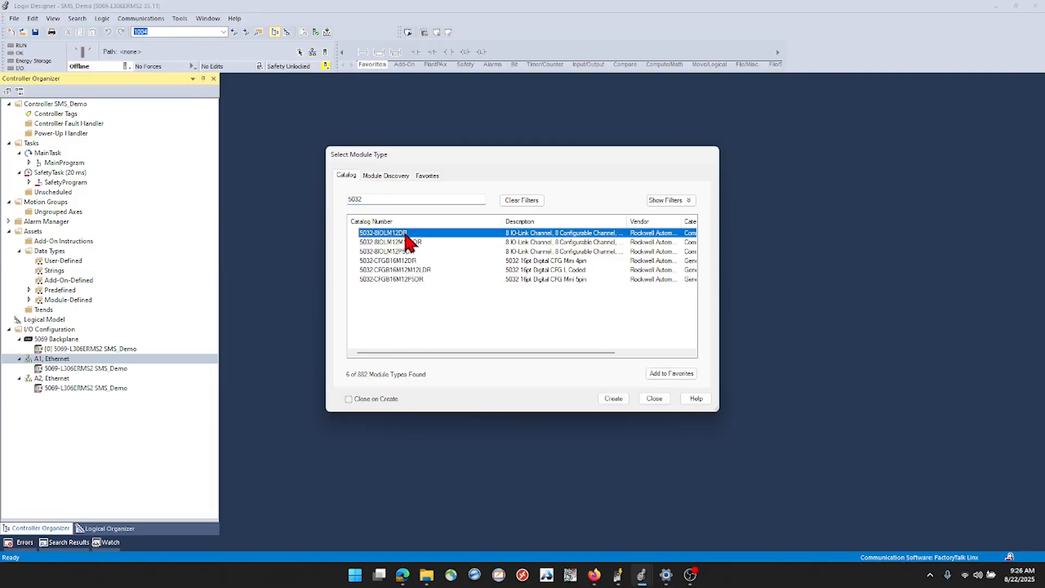
left_click(613, 399)
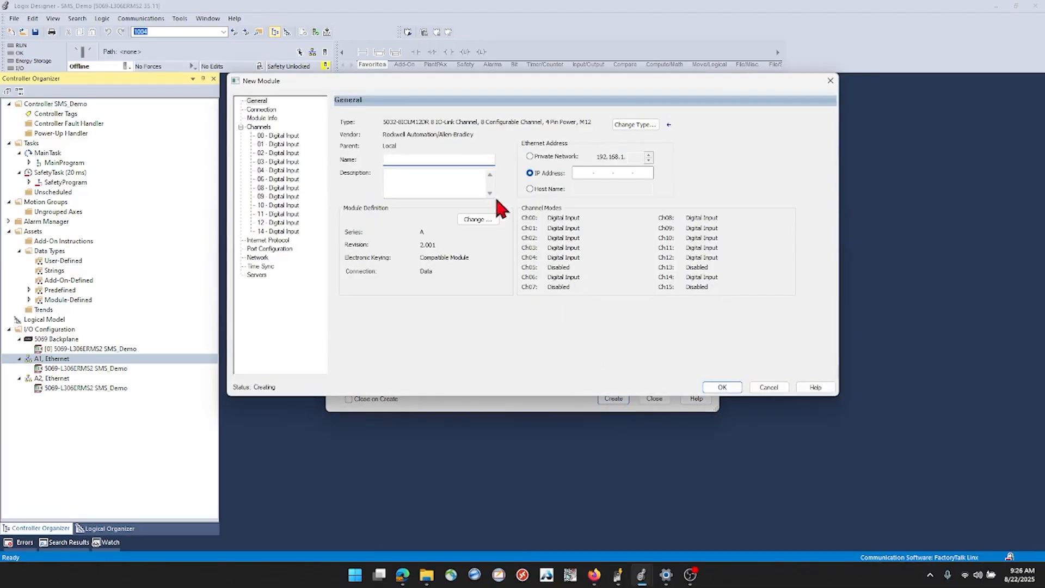
Name the new module Master_1 and set its IP address to 192.168.100.5
type("Master_1")
left_click(579, 173)
type("192 . ")
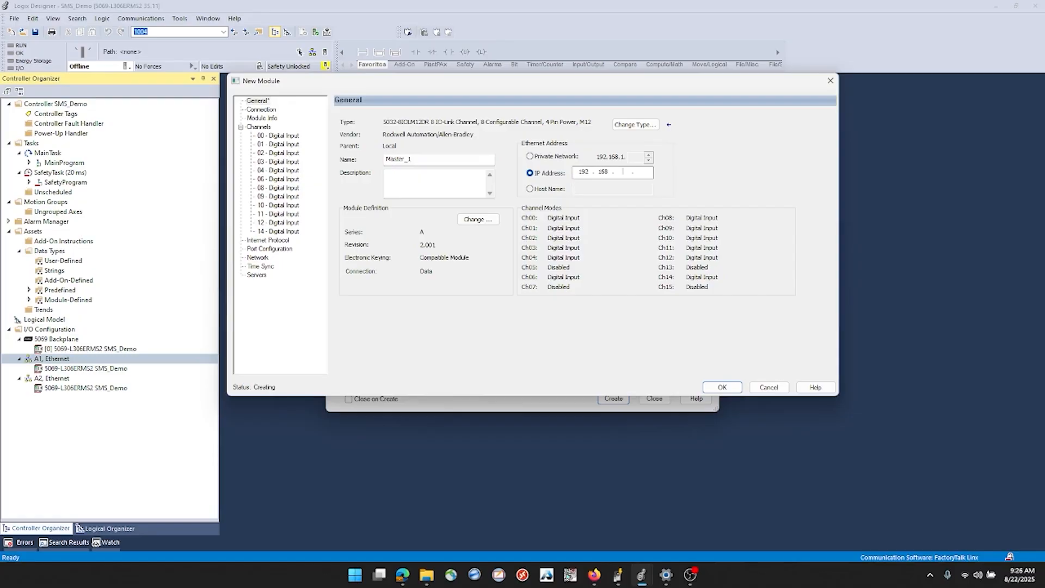
type("168 . 100 . 5")
Set channel 0 to IO-Link mode in the module definition, then create the module and close the module catalog
left_click(478, 220)
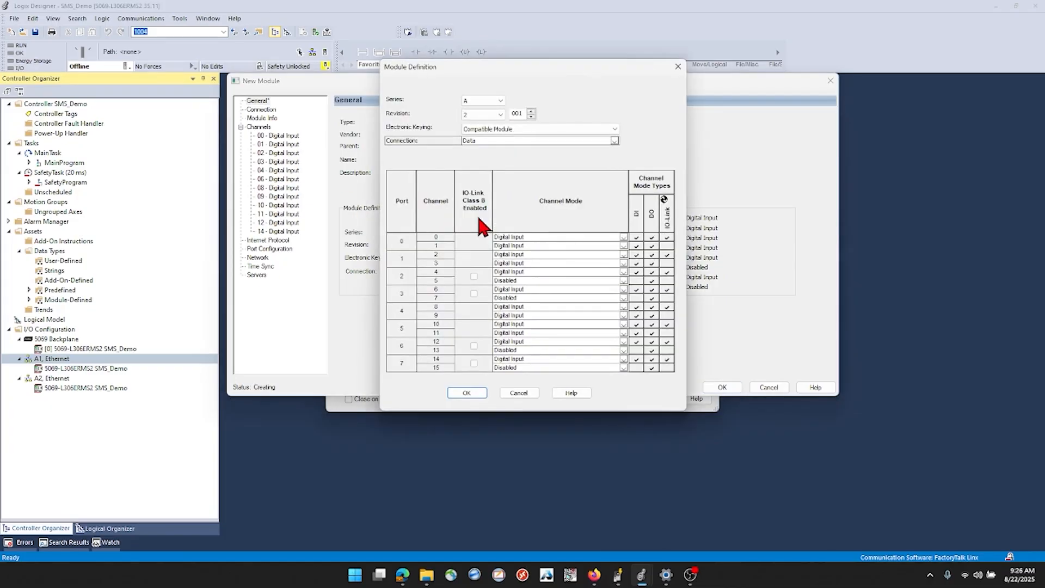
left_click(525, 237)
left_click(519, 286)
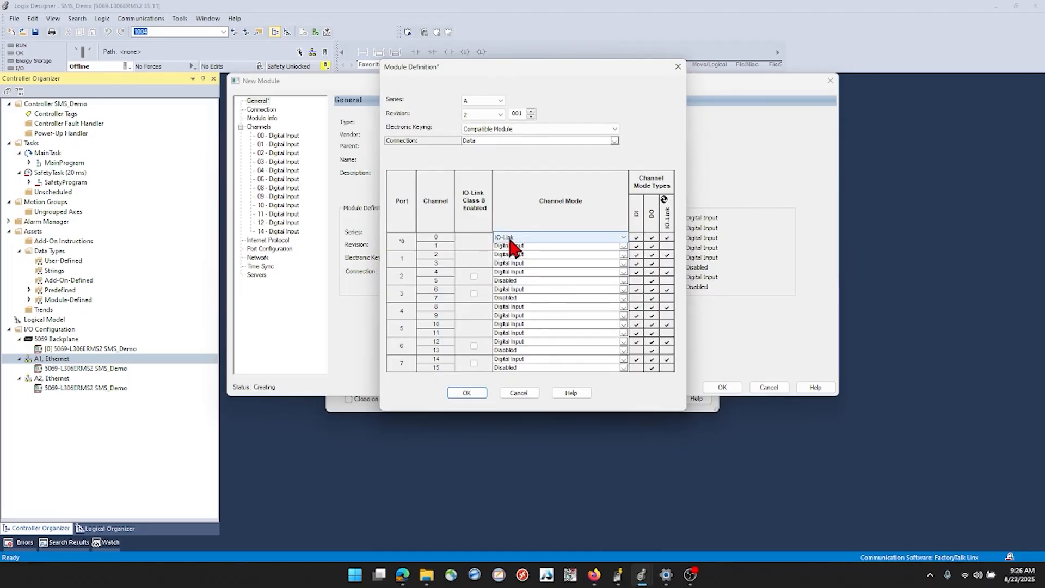
left_click(477, 392)
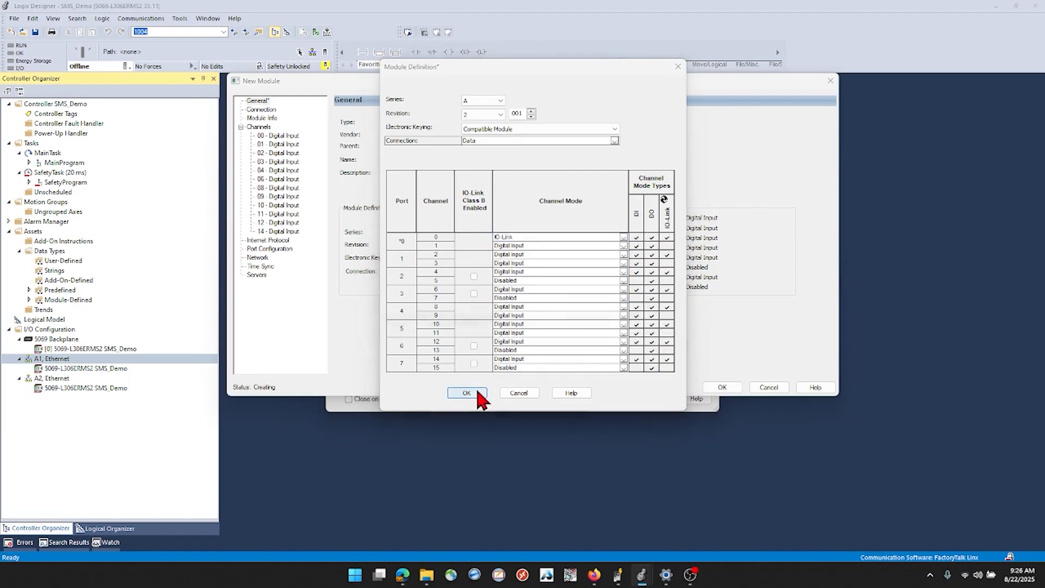
left_click(493, 312)
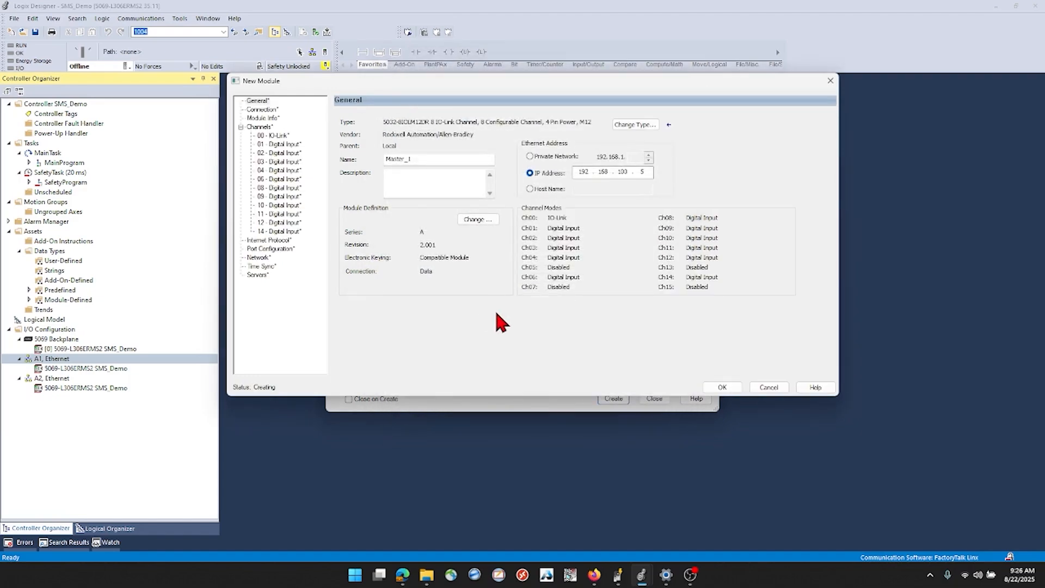
left_click(721, 387)
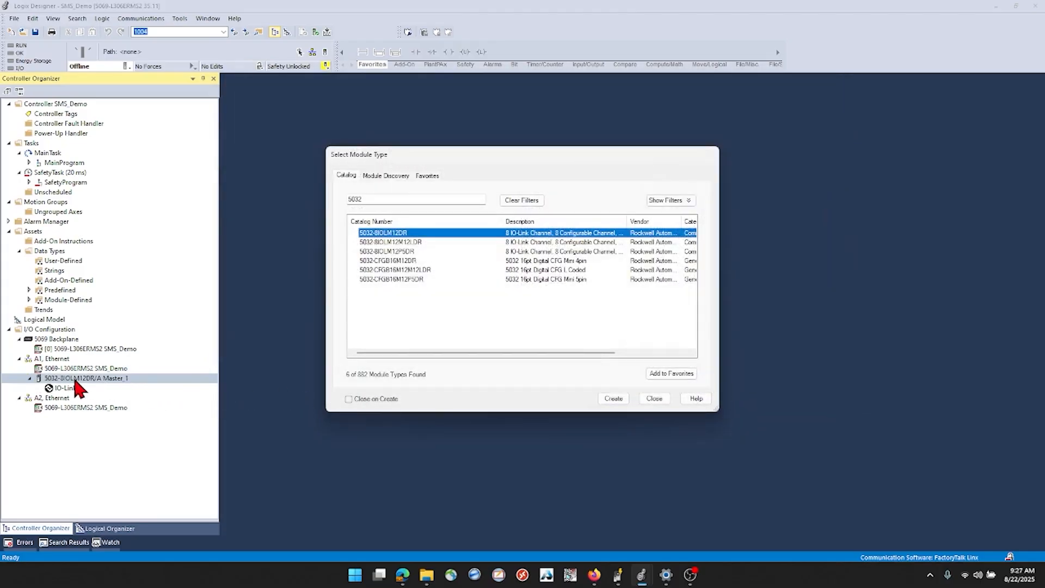
left_click(654, 399)
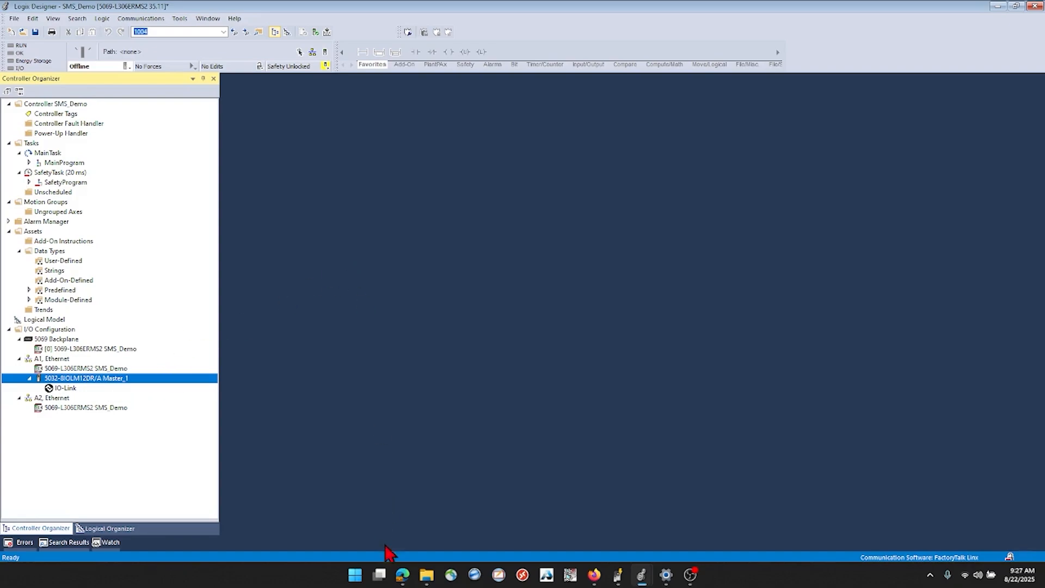
mouse_move(402, 574)
left_click(375, 516)
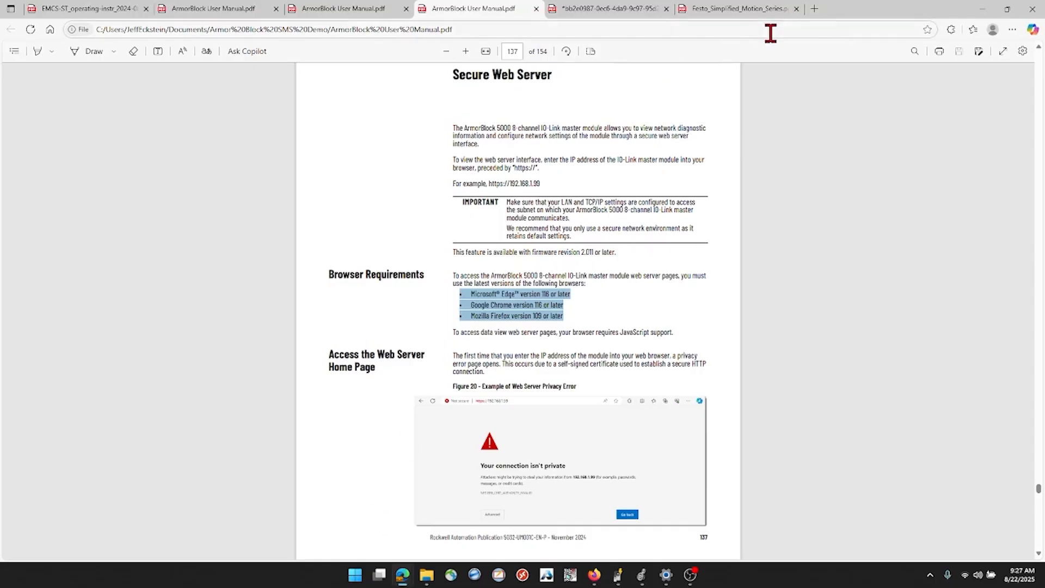
left_click(814, 9)
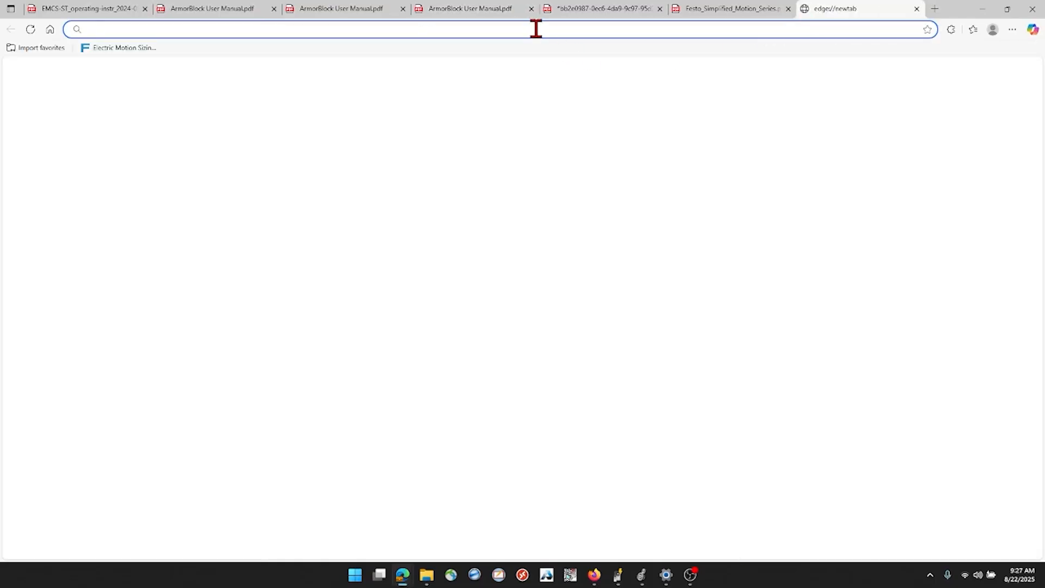
type("www.fest")
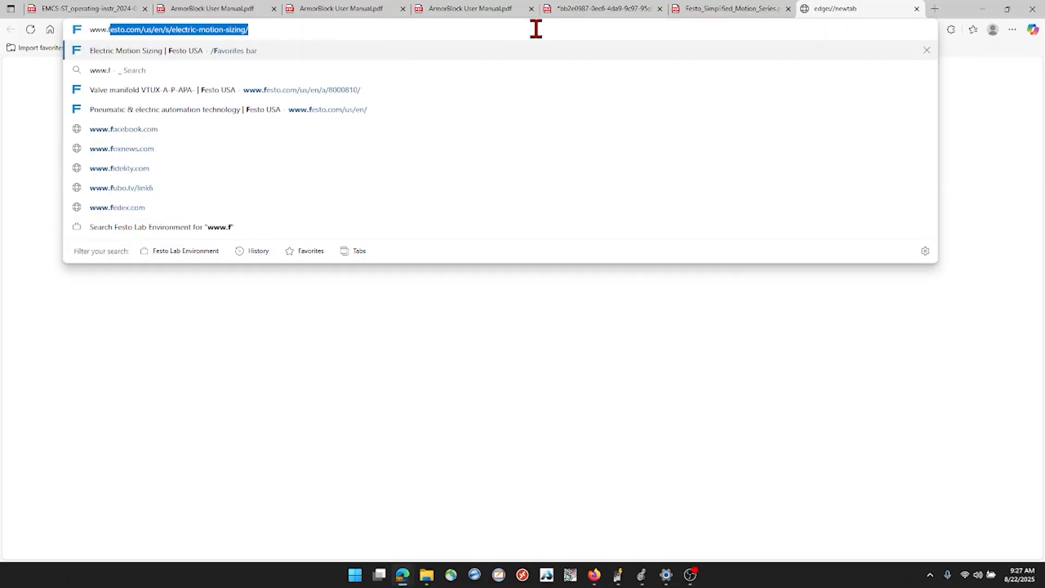
type("o.com")
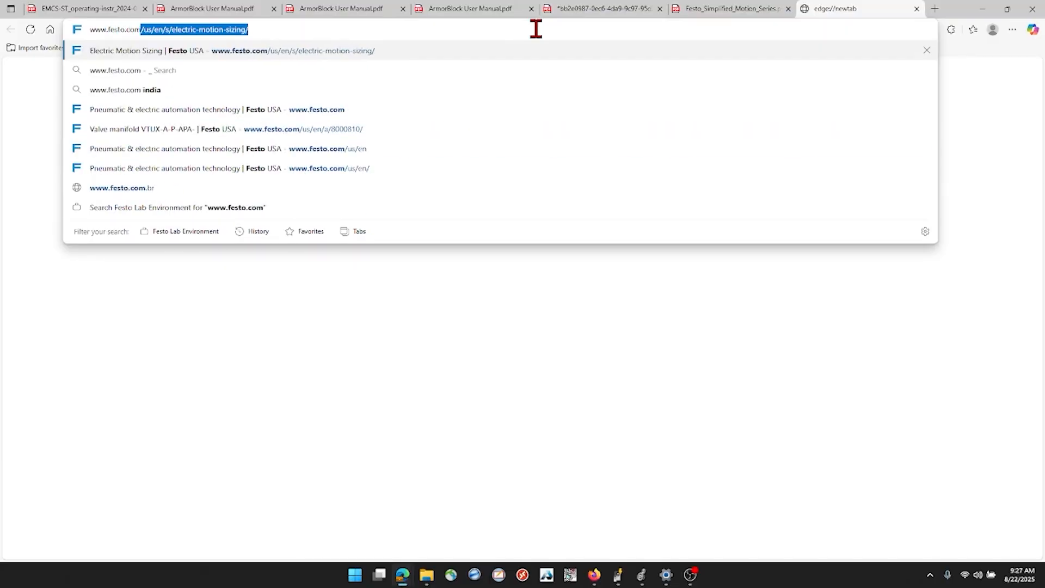
type("/")
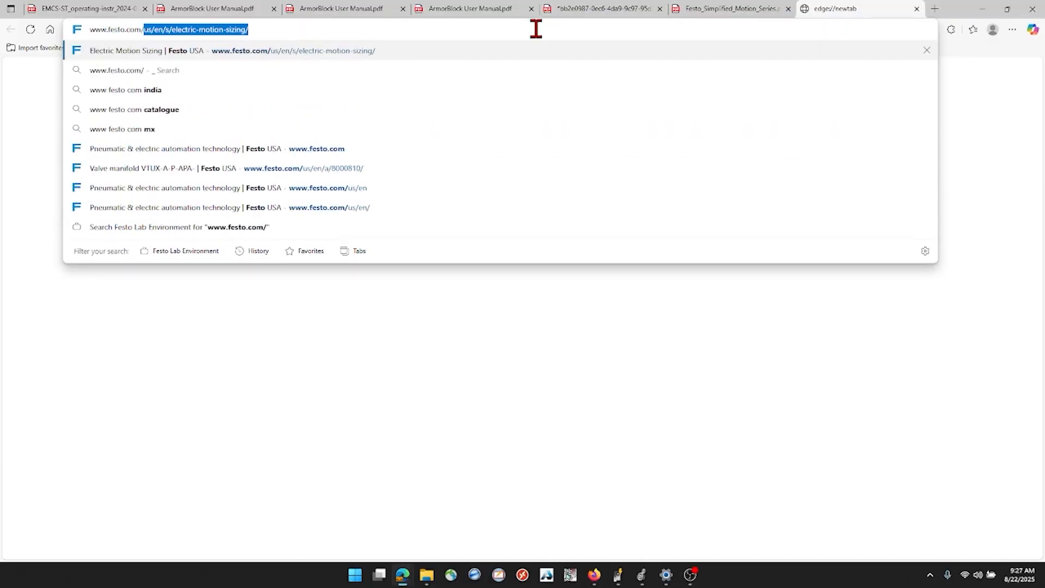
type("us")
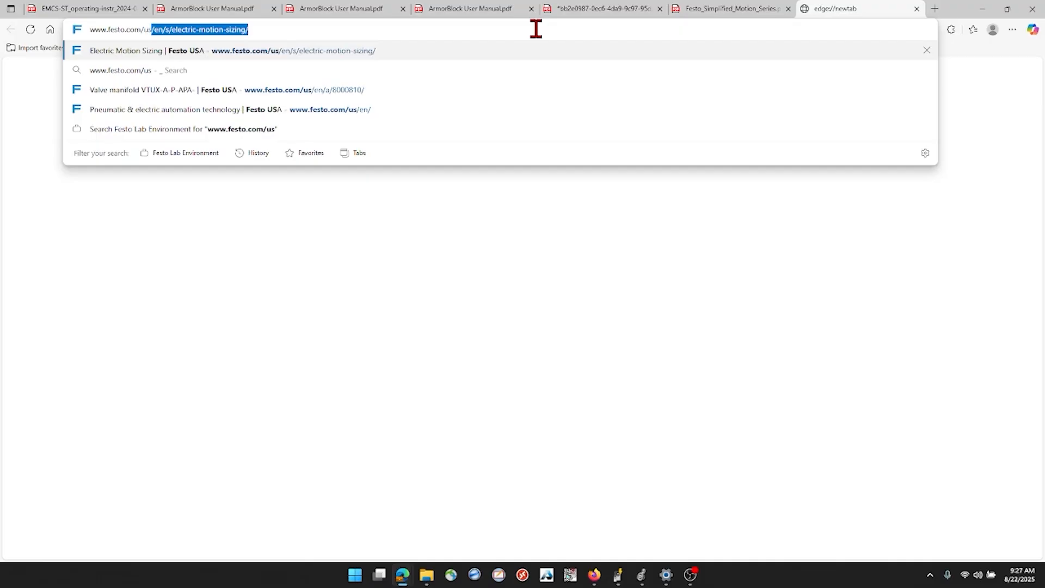
key("Delete")
key("Return")
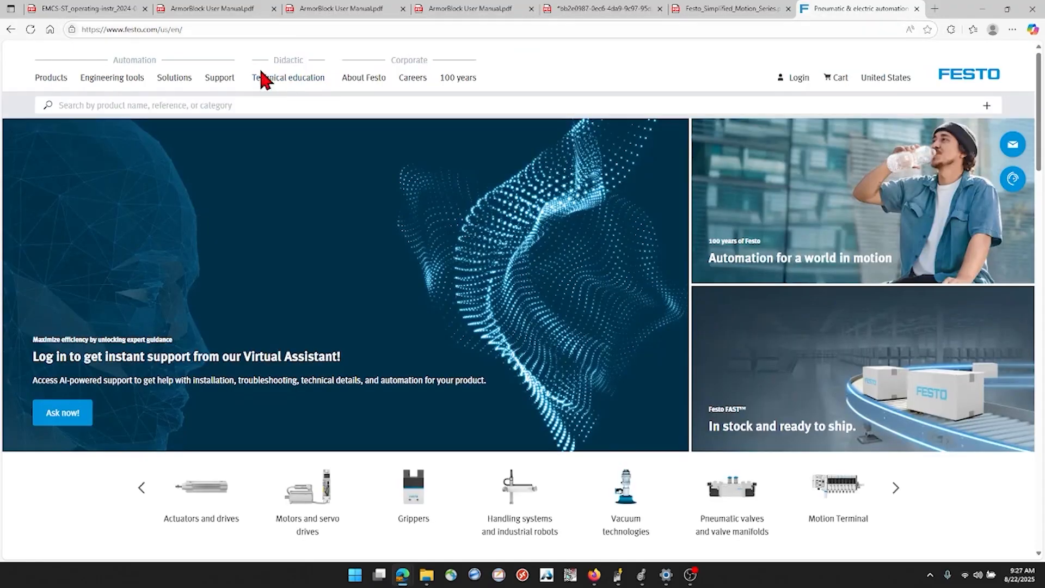
Search the Festo site for part 8083665 and open the toothed belt axis unit's product details
left_click(146, 105)
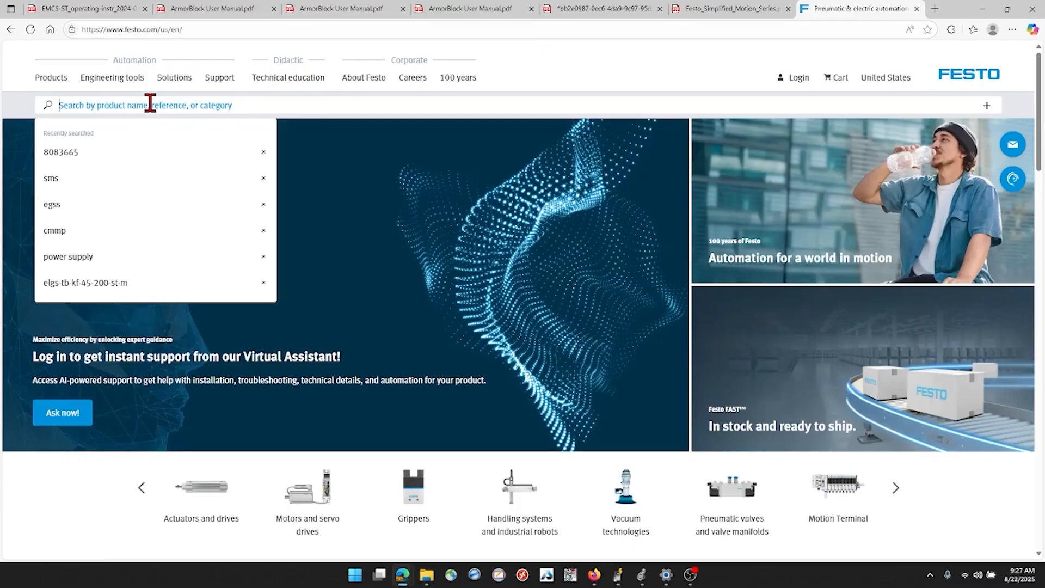
type("8")
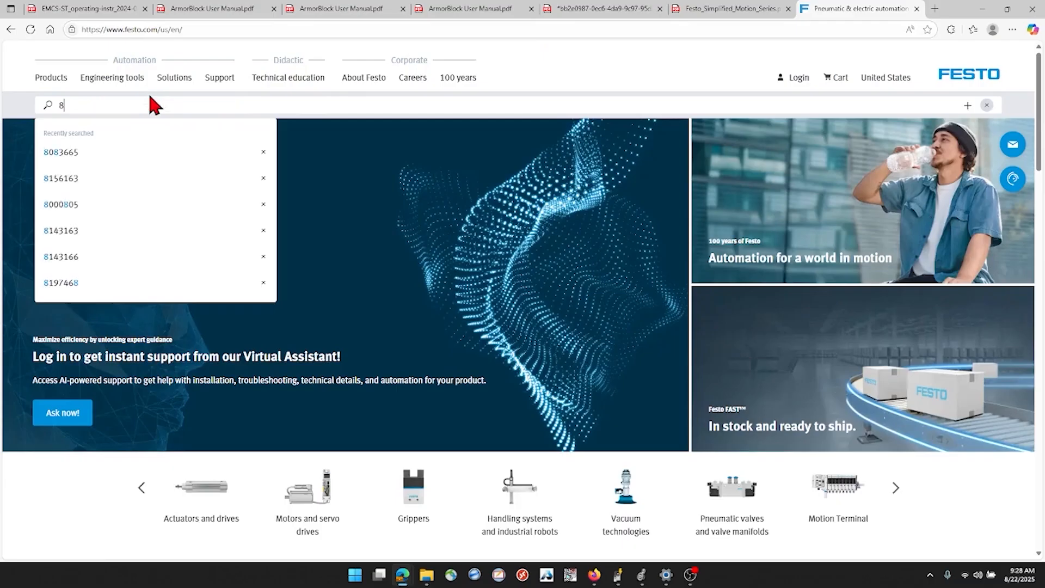
type("083665")
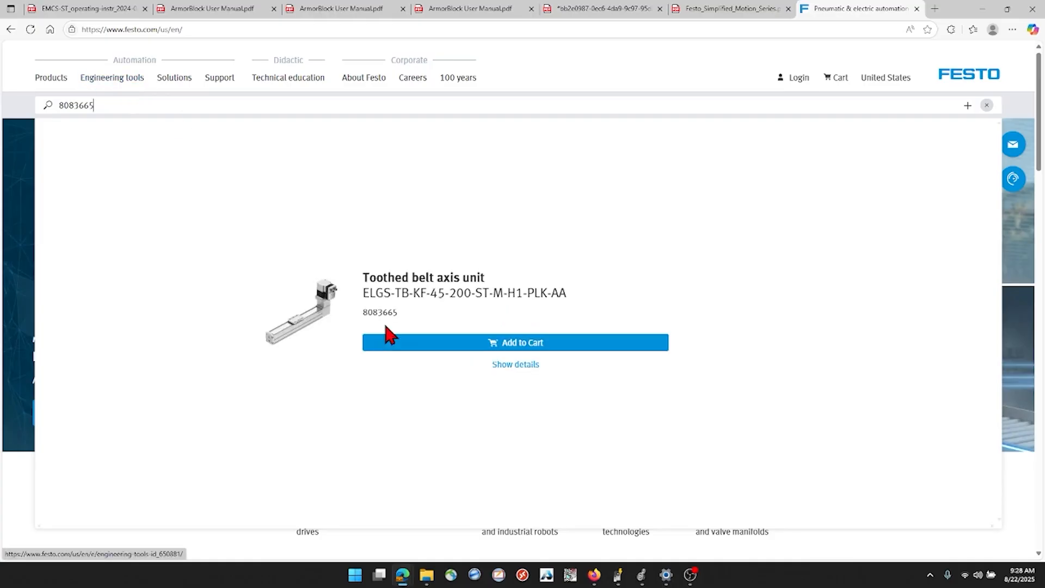
left_click(514, 366)
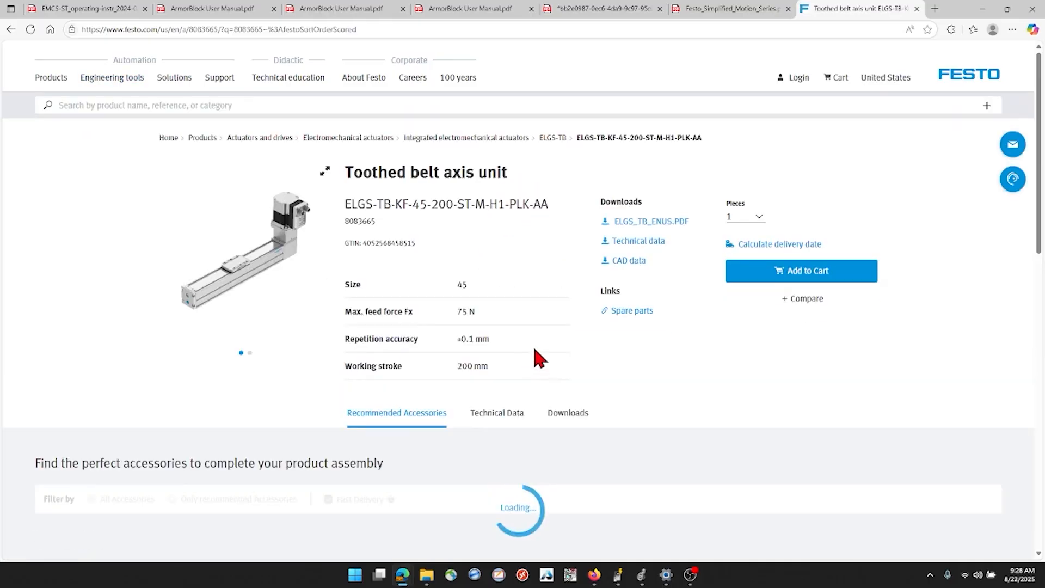
Download the IO-Link IODD device description file from the toothed belt axis unit's software downloads
scroll(650, 340, "down", 3)
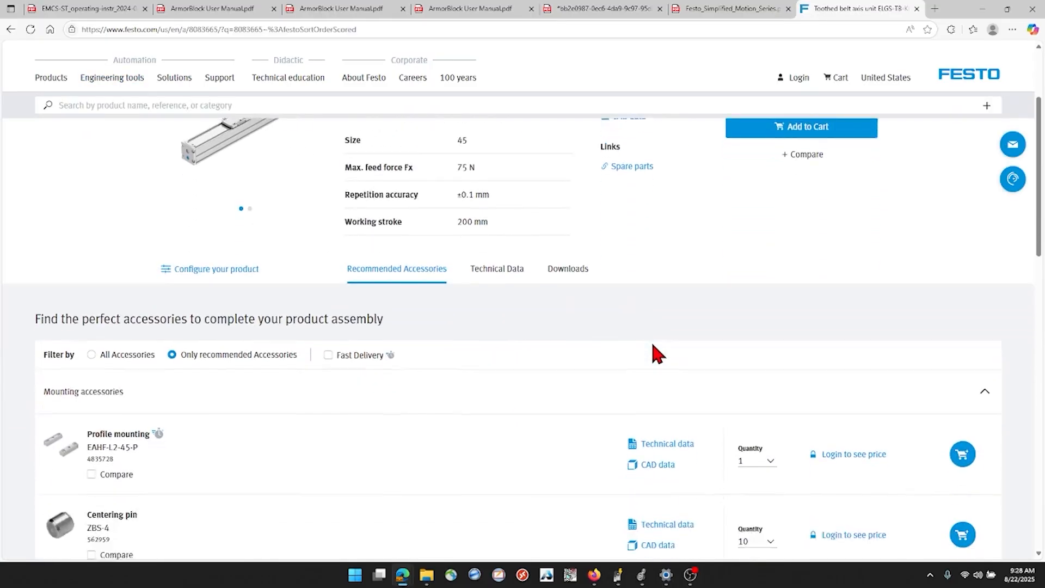
left_click(579, 252)
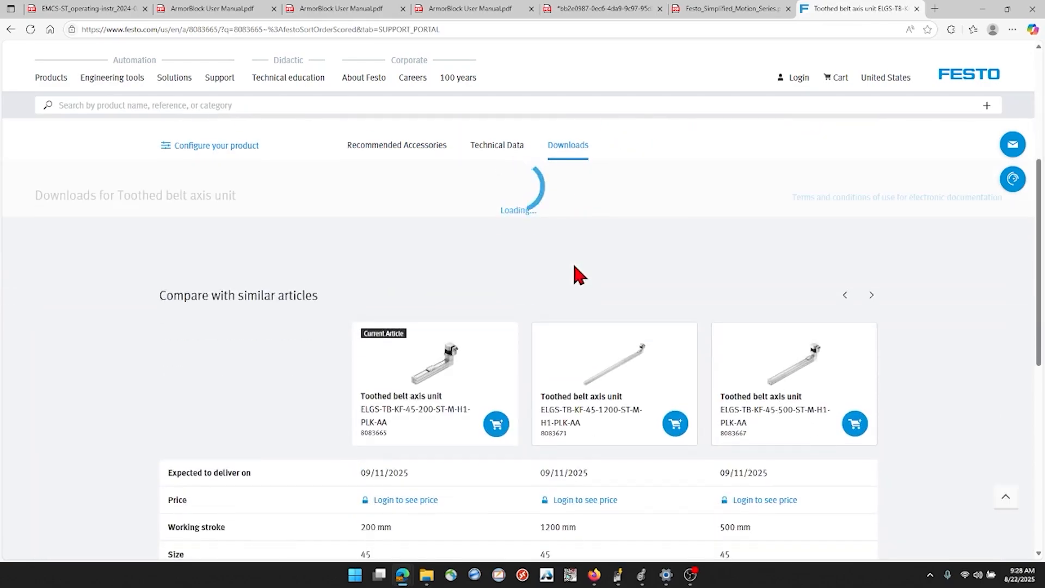
scroll(571, 283, "down", 1)
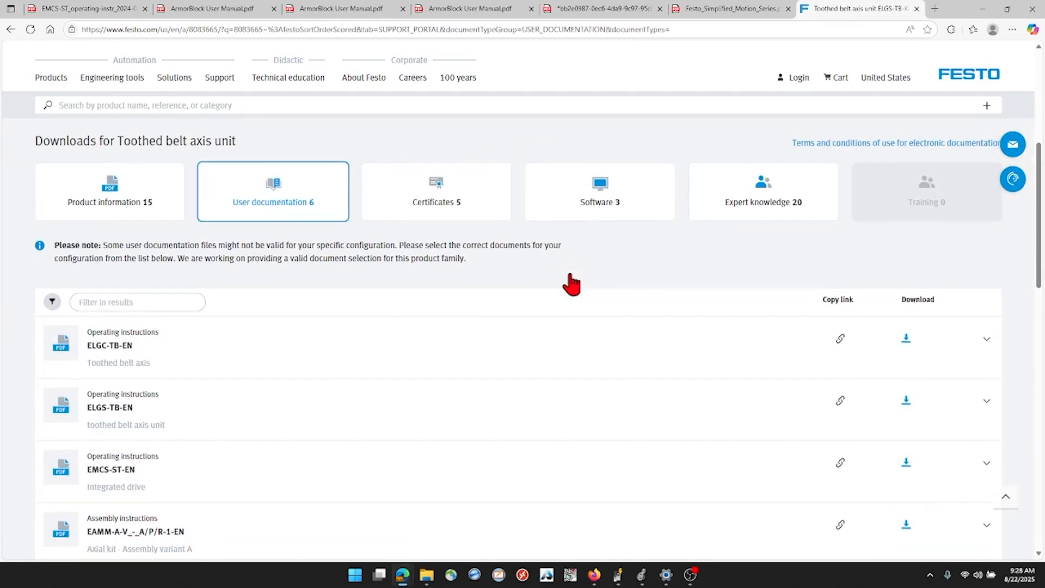
left_click(613, 196)
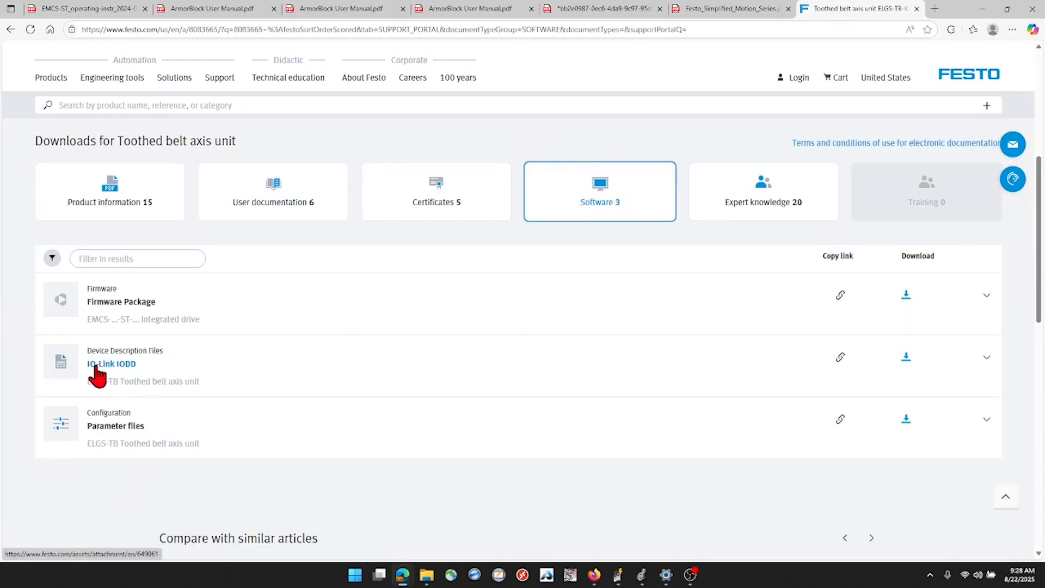
left_click(905, 357)
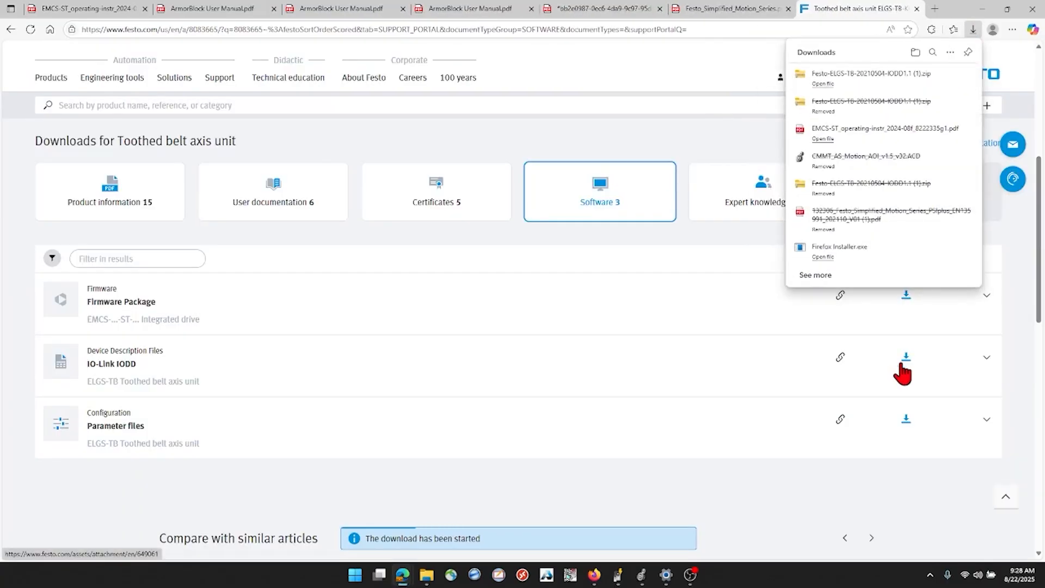
Locate the downloaded Festo-ELGS-TB IODD zip in its folder and extract it to the default location in Downloads
right_click(847, 83)
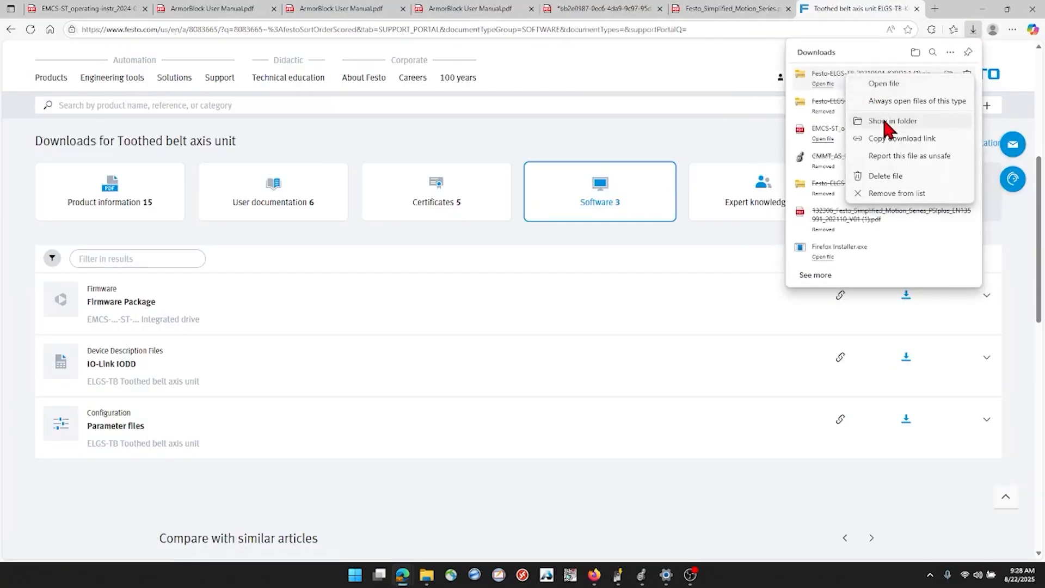
left_click(815, 122)
right_click(402, 185)
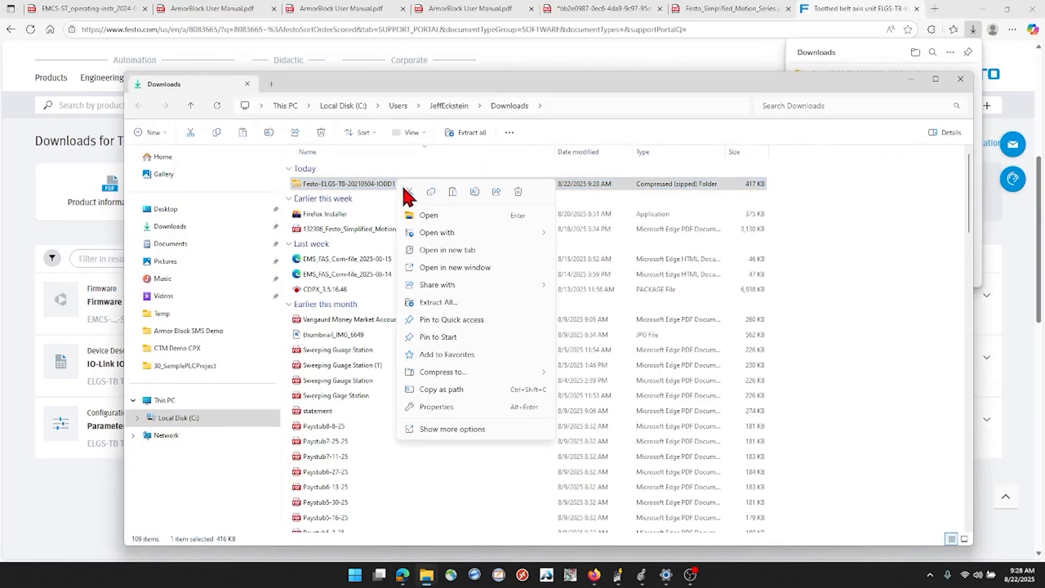
left_click(434, 303)
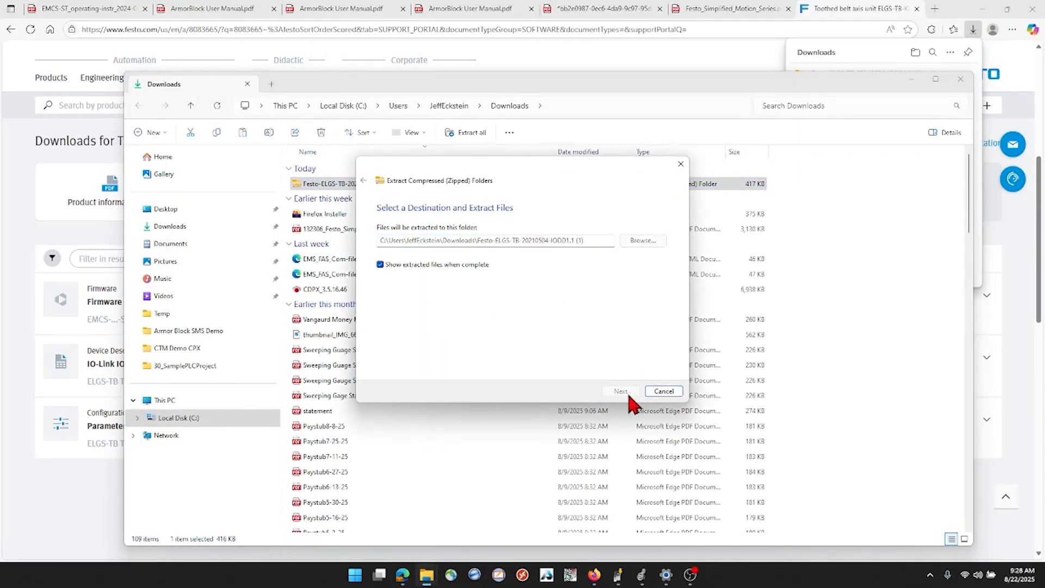
left_click(619, 389)
Return to Logix Designer and start registering a single device description file with the EDS Hardware Installation Tool
left_click(974, 9)
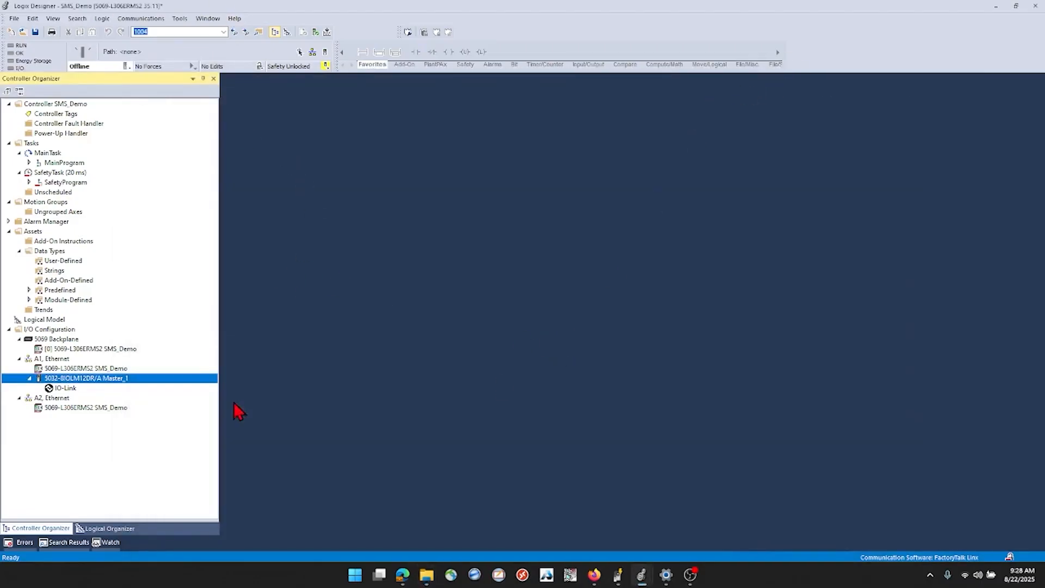
left_click(179, 18)
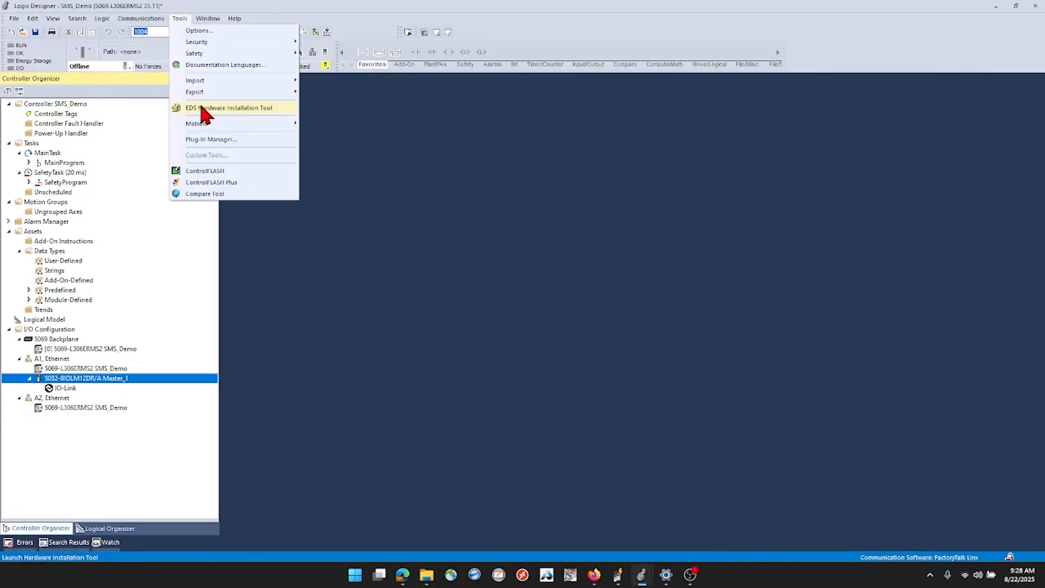
left_click(199, 106)
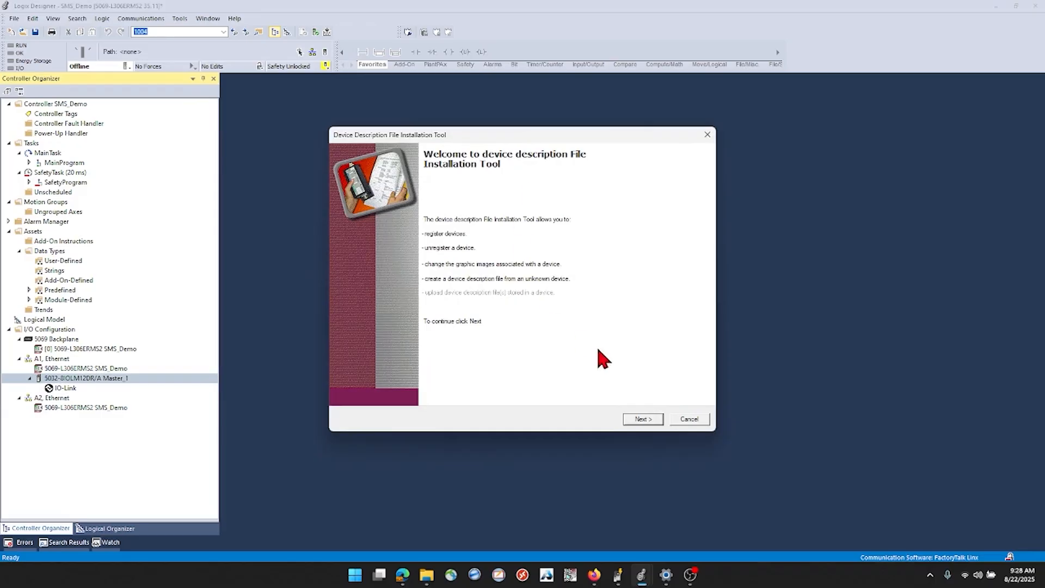
left_click(642, 419)
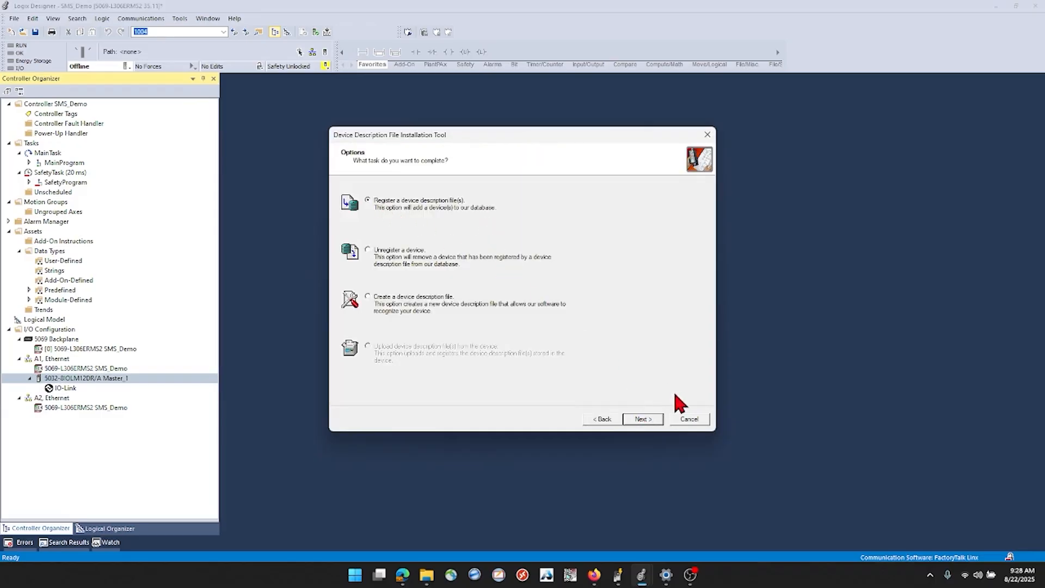
left_click(655, 419)
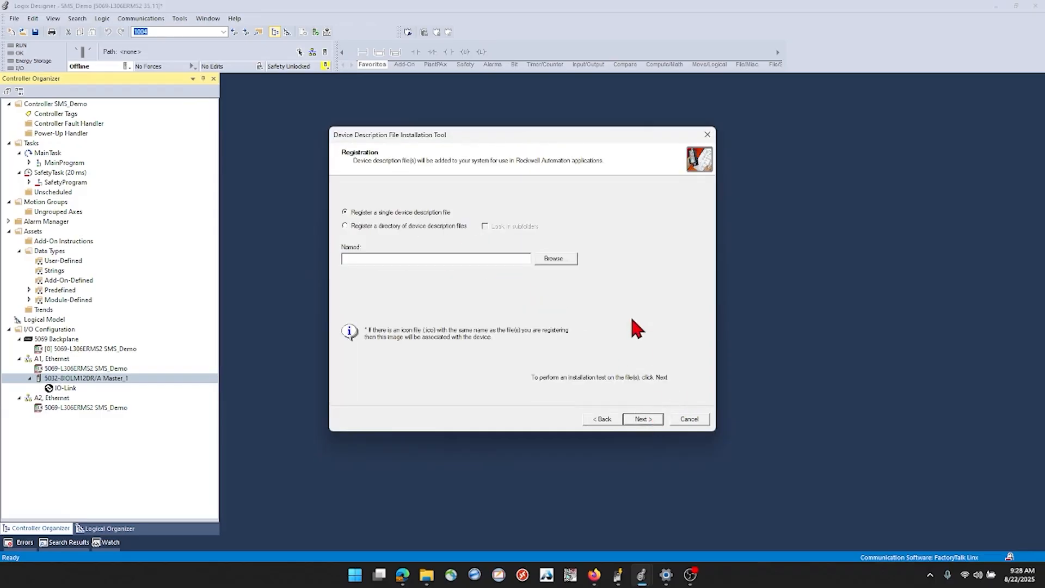
Choose the Festo-ELGS-TB-20210504-IODD1.1 file from the extracted folder in Downloads as the file to register
left_click(554, 259)
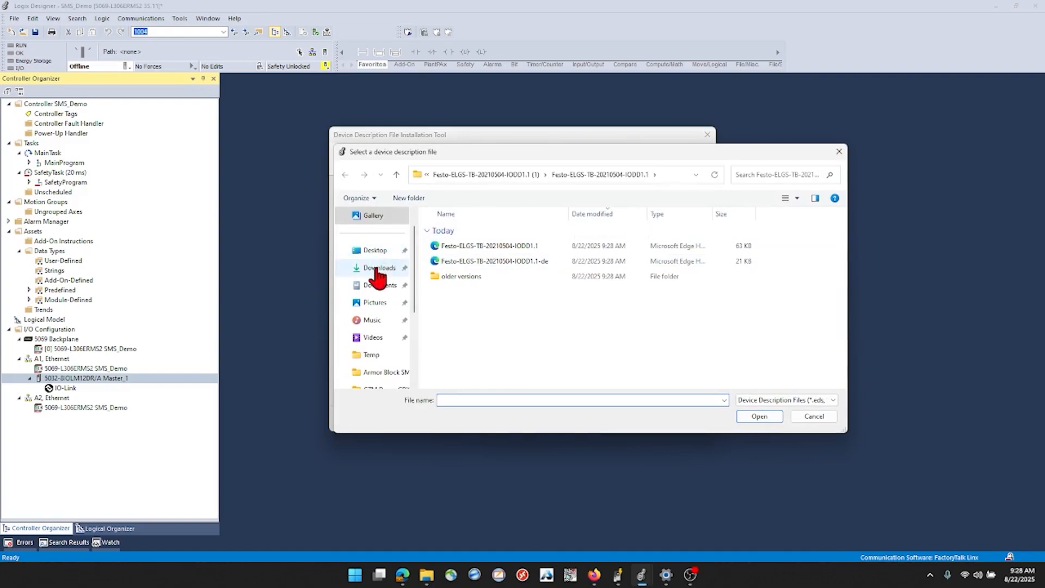
left_click(377, 268)
double_click(464, 246)
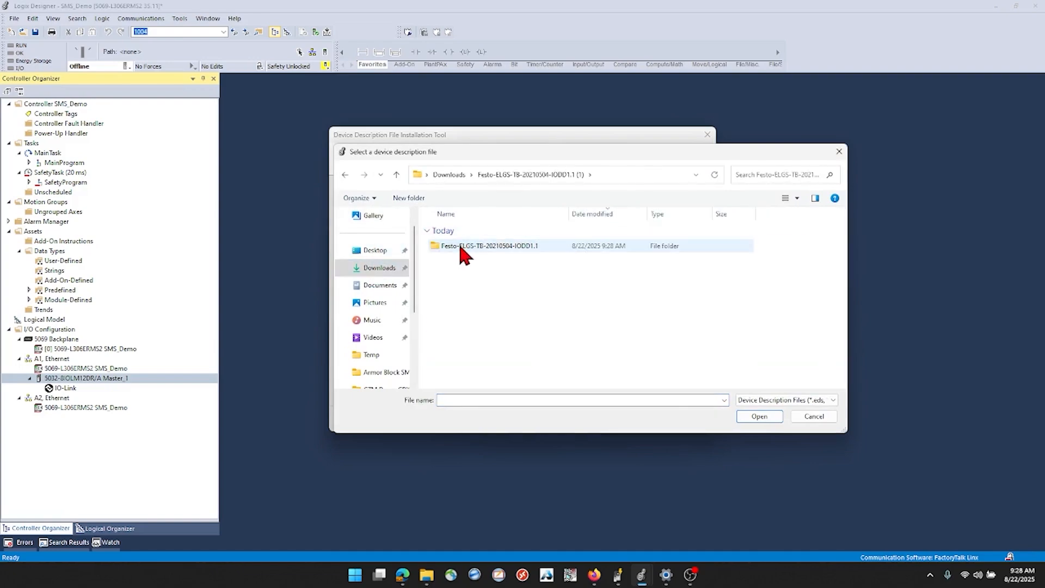
double_click(459, 245)
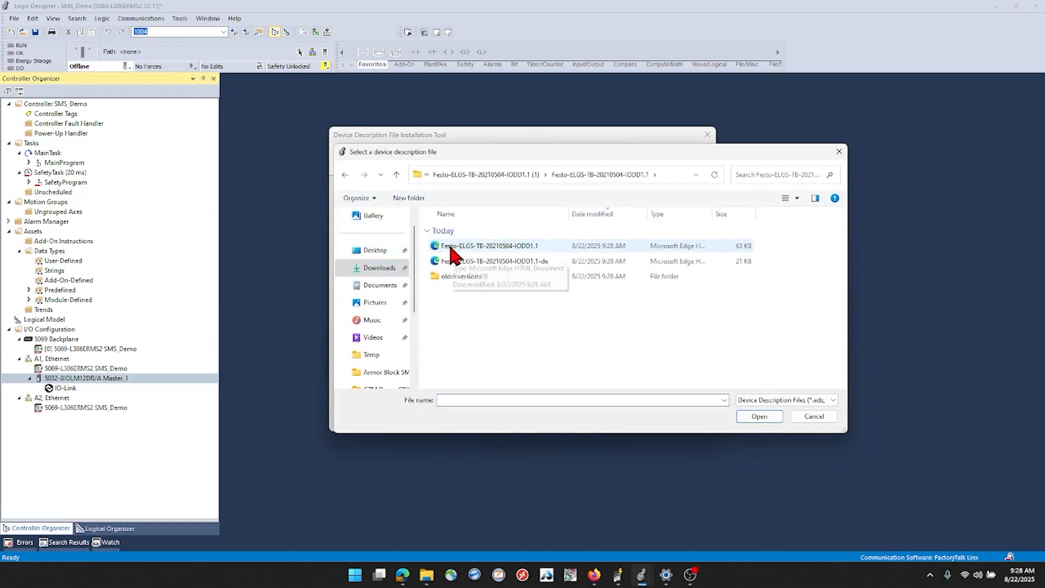
double_click(519, 248)
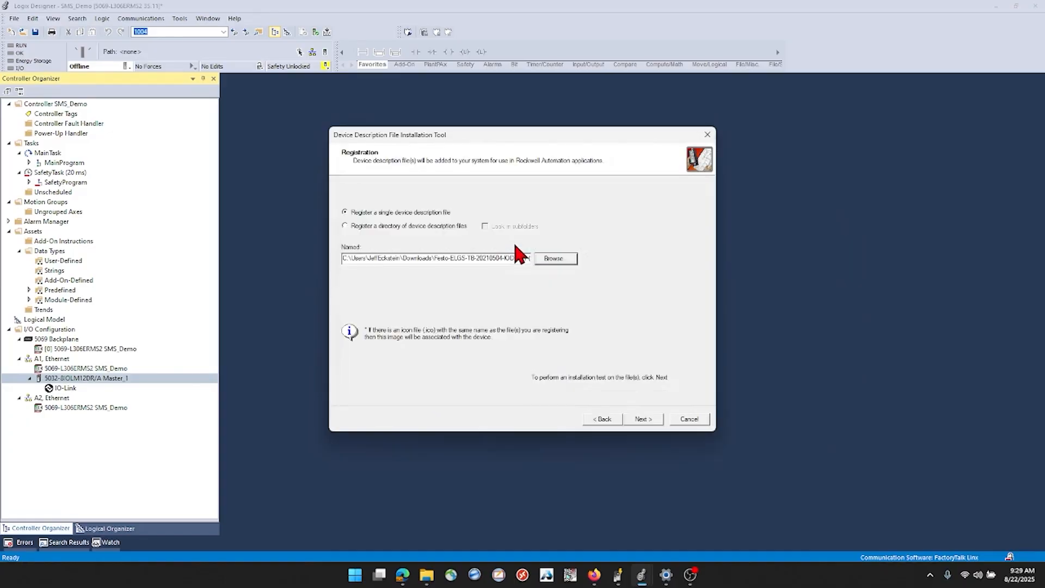
Complete the device description registration for the toothed belt axis unit, keeping its default icon, and finish the installation tool
left_click(644, 419)
left_click(644, 419)
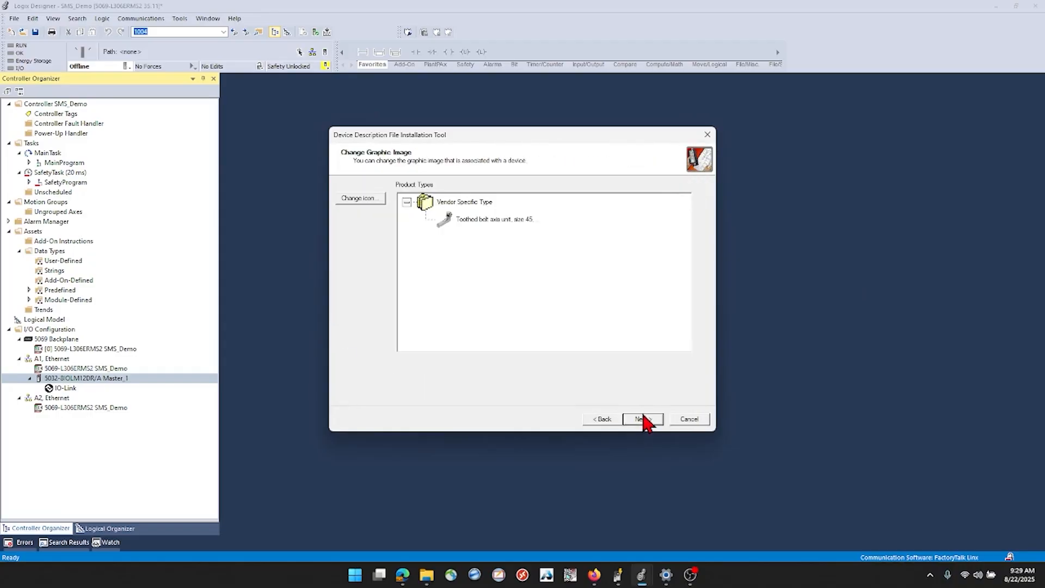
left_click(643, 419)
left_click(643, 419)
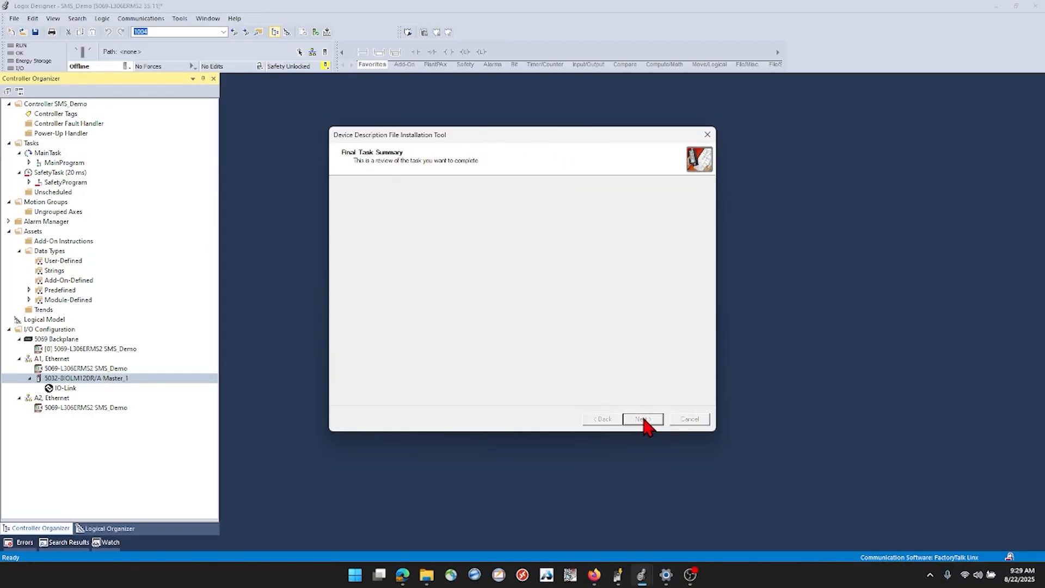
left_click(644, 420)
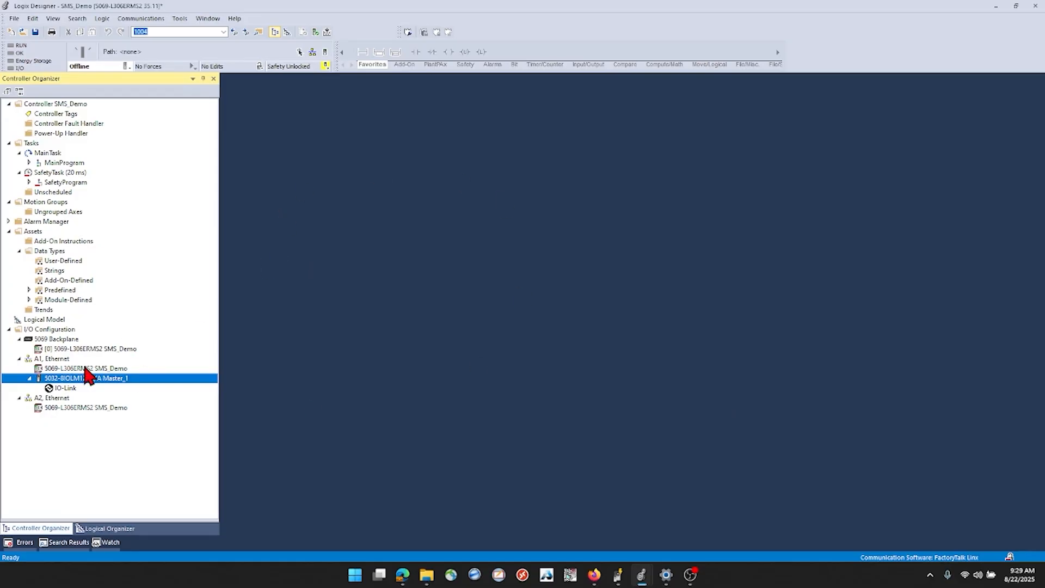
Start adding a new module under Master_1's IO-Link node and filter the module catalog by "festo"
left_click(66, 389)
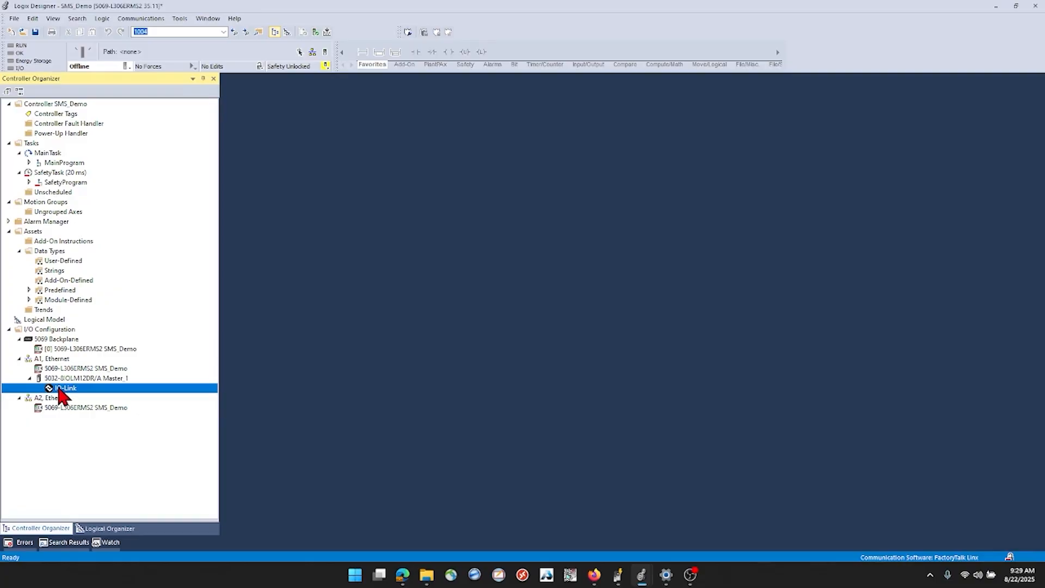
right_click(68, 389)
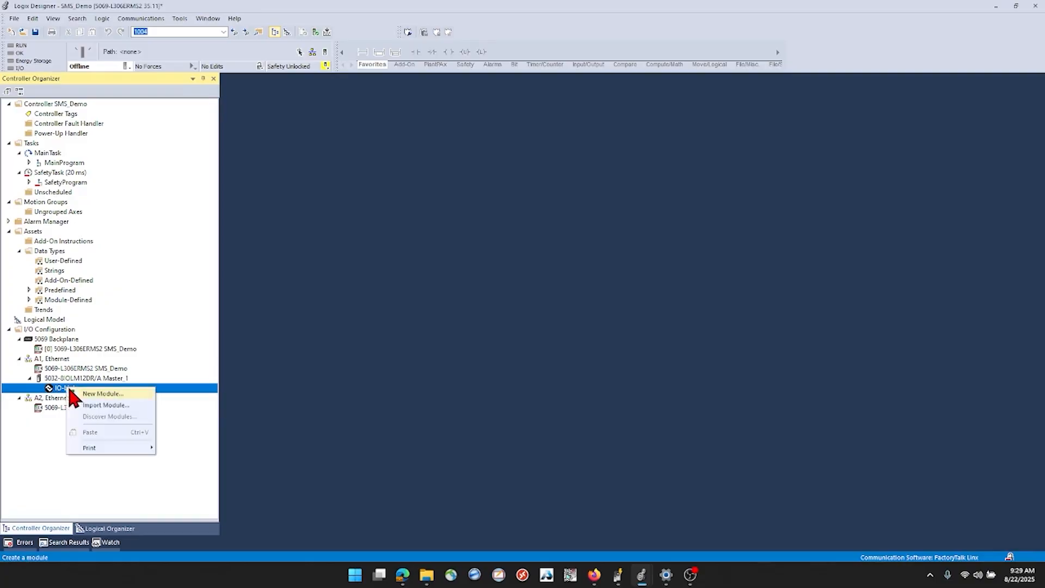
left_click(97, 394)
left_click(425, 199)
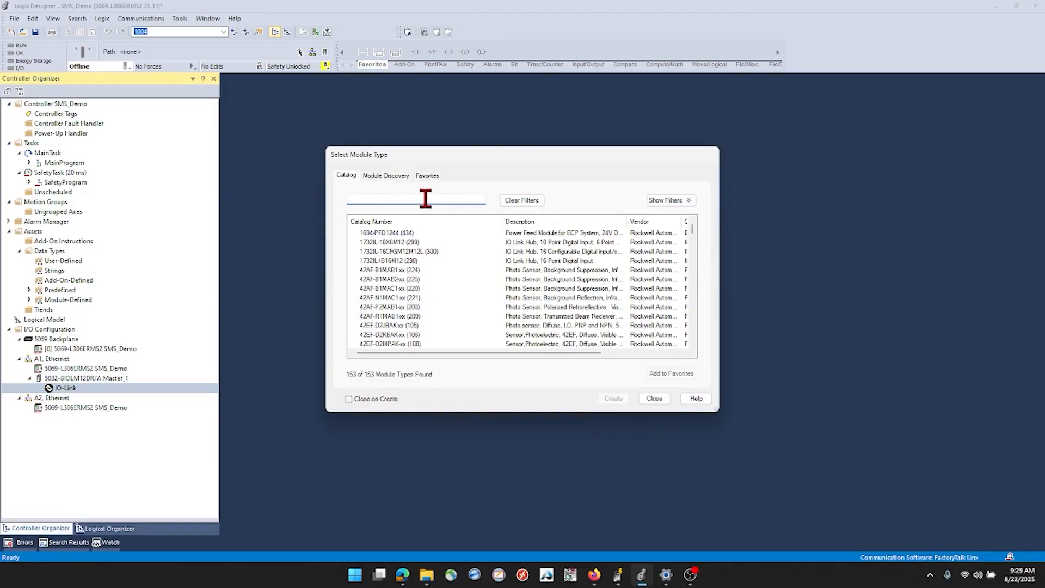
type("festo")
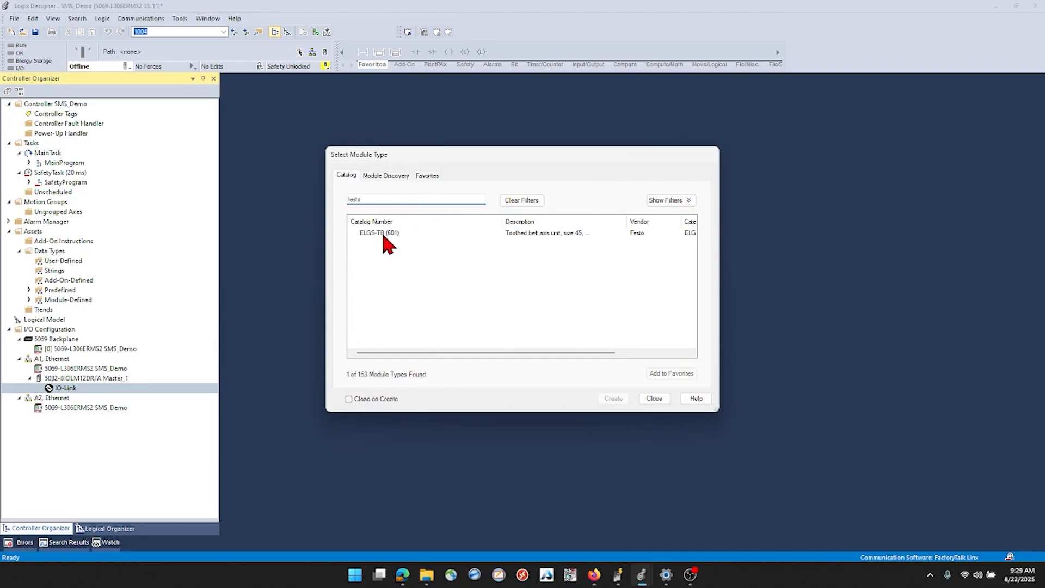
Create the ELGS-TB (601) module on channel 0 with the name SMS and close the module catalog
left_click(517, 235)
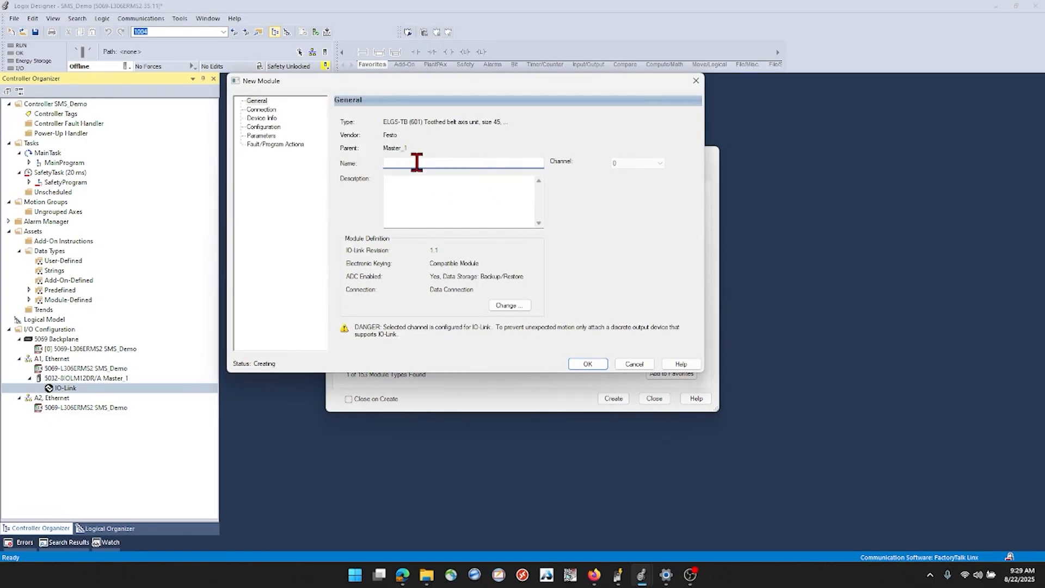
type("SMS")
left_click(588, 364)
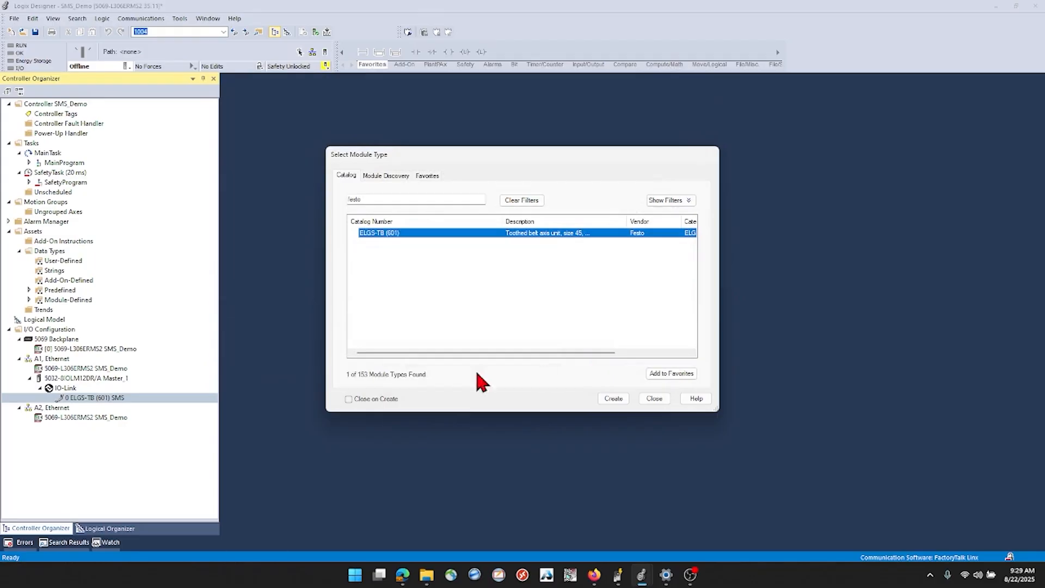
left_click(654, 399)
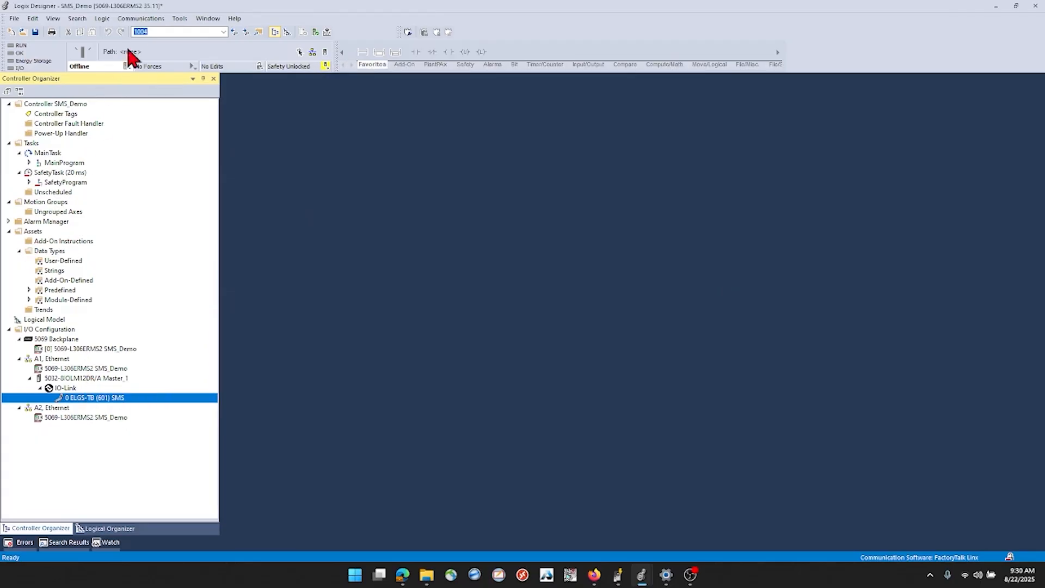
Download the project to the 5069-L306ERMS2 controller at 192.168.100.20 under AB_ETHIP-1 and change it back to Remote Run
left_click(137, 18)
left_click(153, 26)
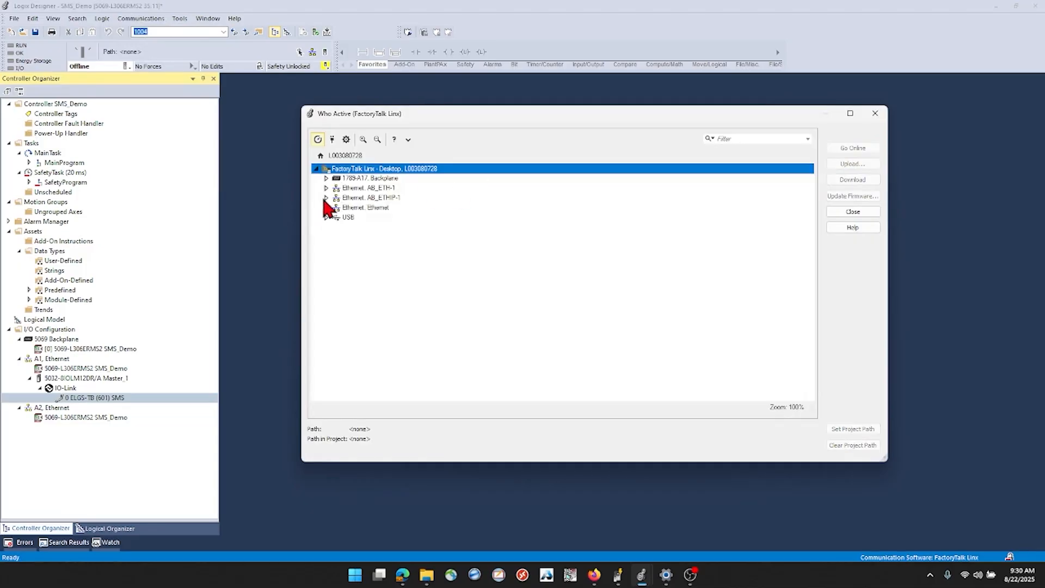
left_click(326, 198)
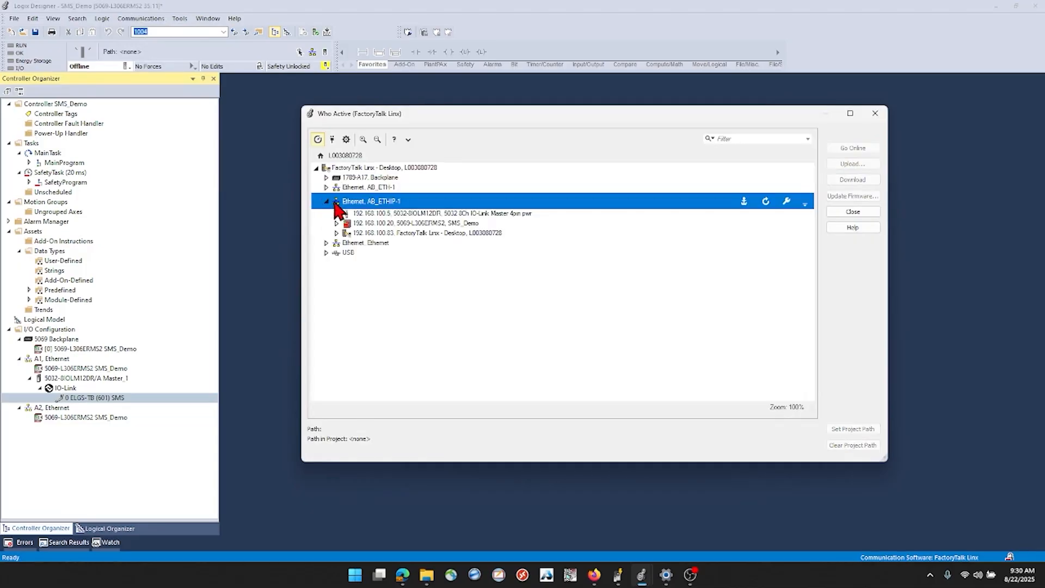
left_click(373, 223)
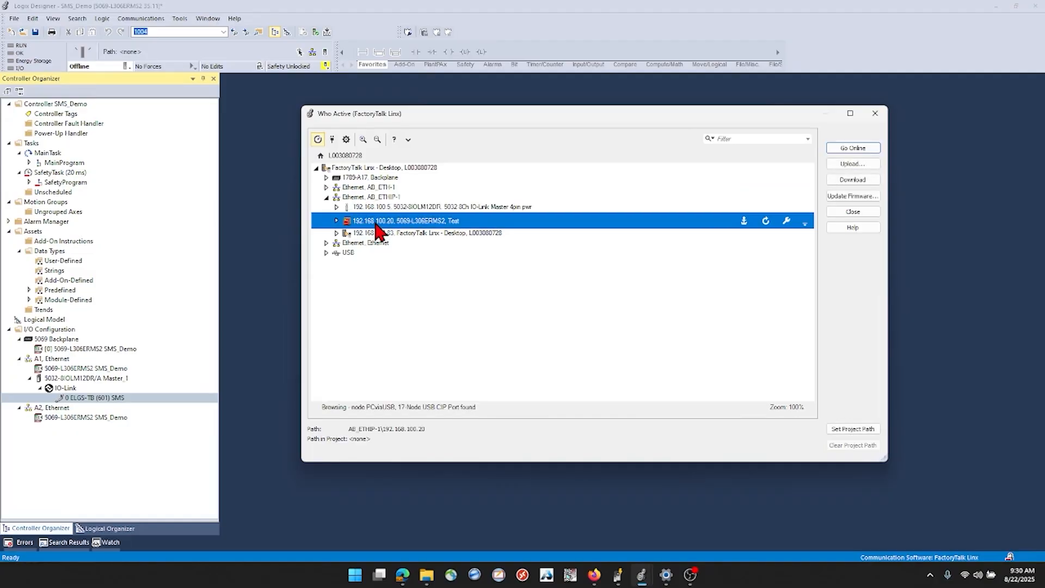
left_click(847, 181)
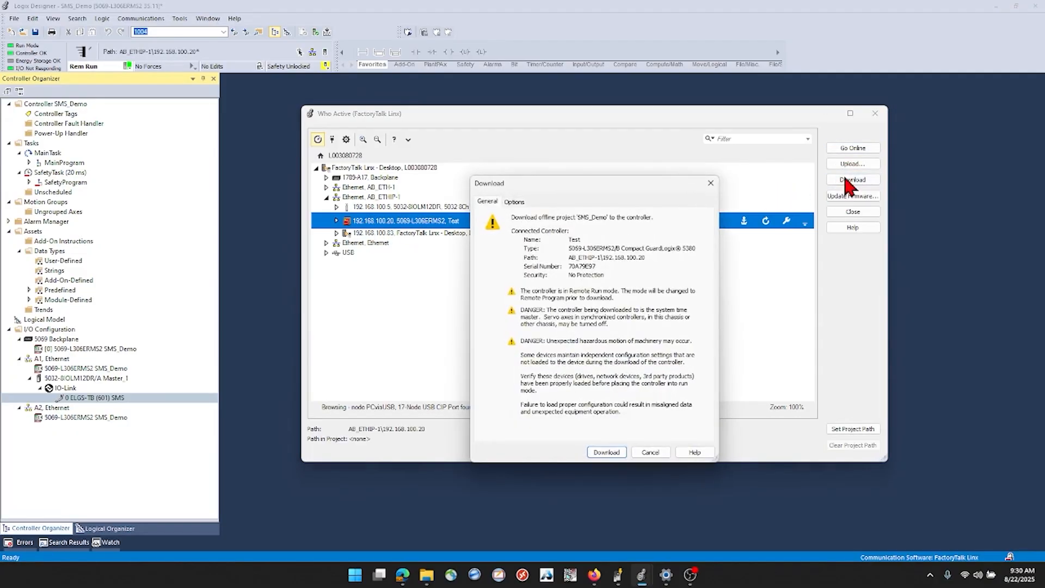
left_click(606, 453)
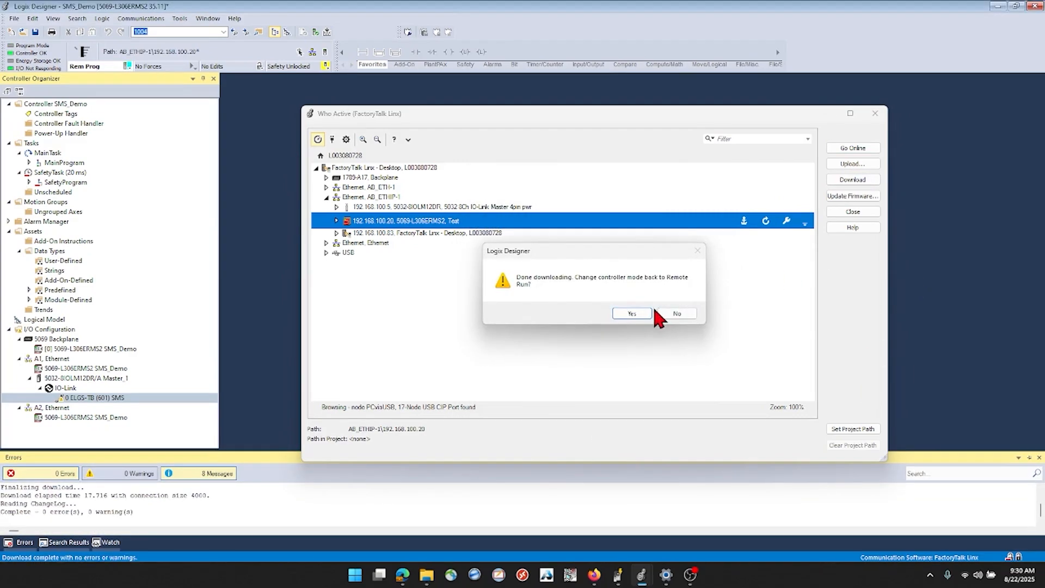
left_click(639, 314)
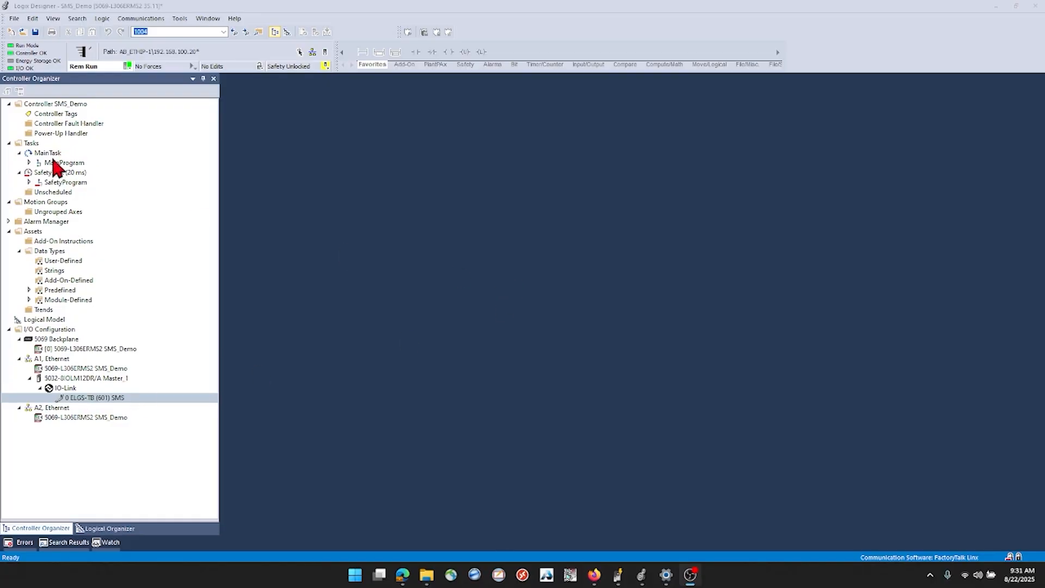
Open MainProgram's MainRoutine and the controller tags of SMS_Demo
left_click(30, 162)
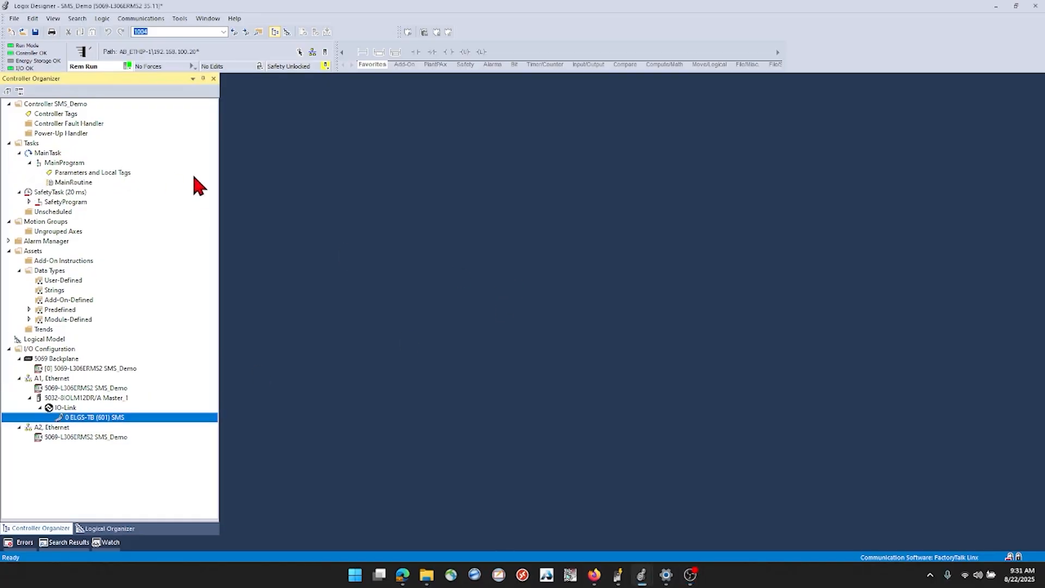
double_click(85, 182)
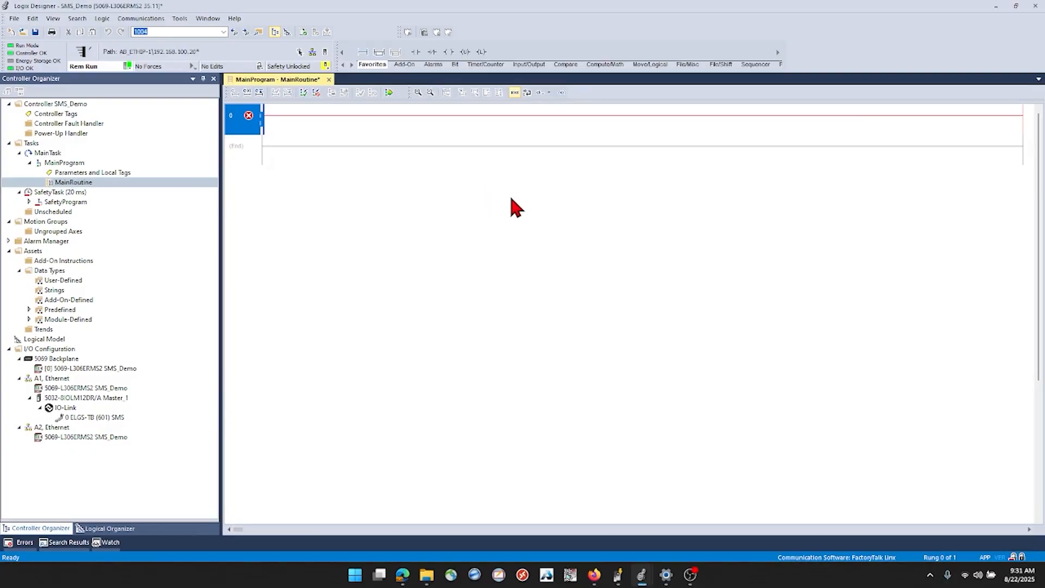
double_click(63, 113)
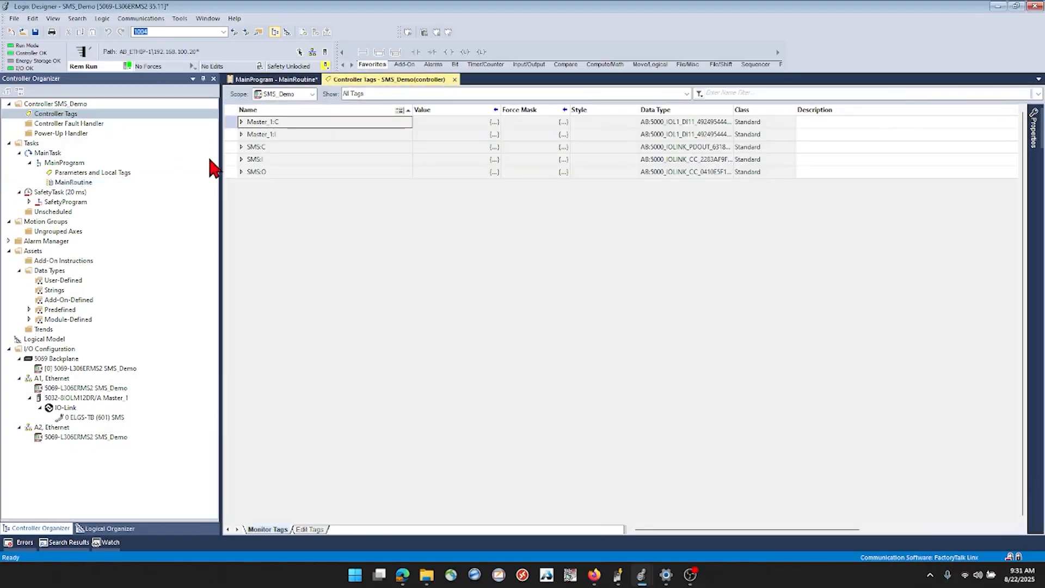
Examine the controller tags belonging to the Master_1 IO-Link master and the SMS axis module
mouse_move(64, 407)
left_click_drag(231, 146, 231, 179)
left_click(230, 160)
left_click(231, 147)
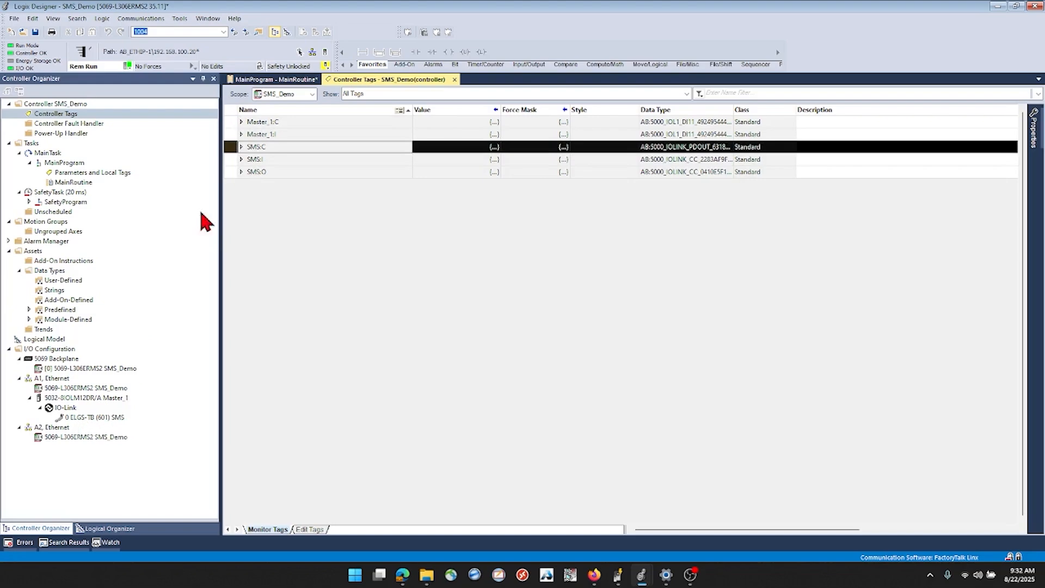
left_click(231, 122)
left_click(231, 134)
left_click(231, 122)
left_click(230, 134)
left_click(231, 122)
left_click(231, 134)
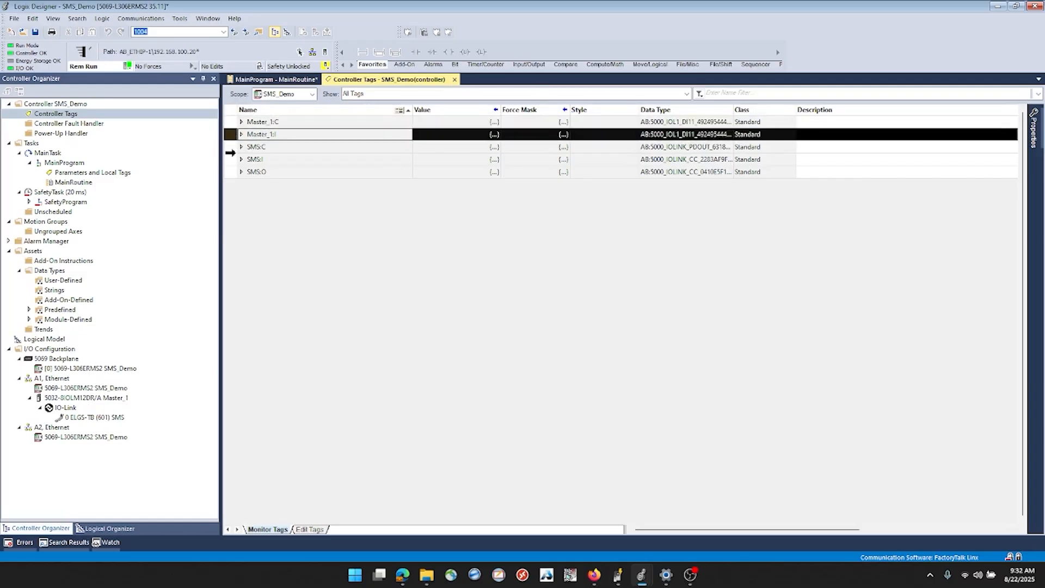
left_click(230, 147)
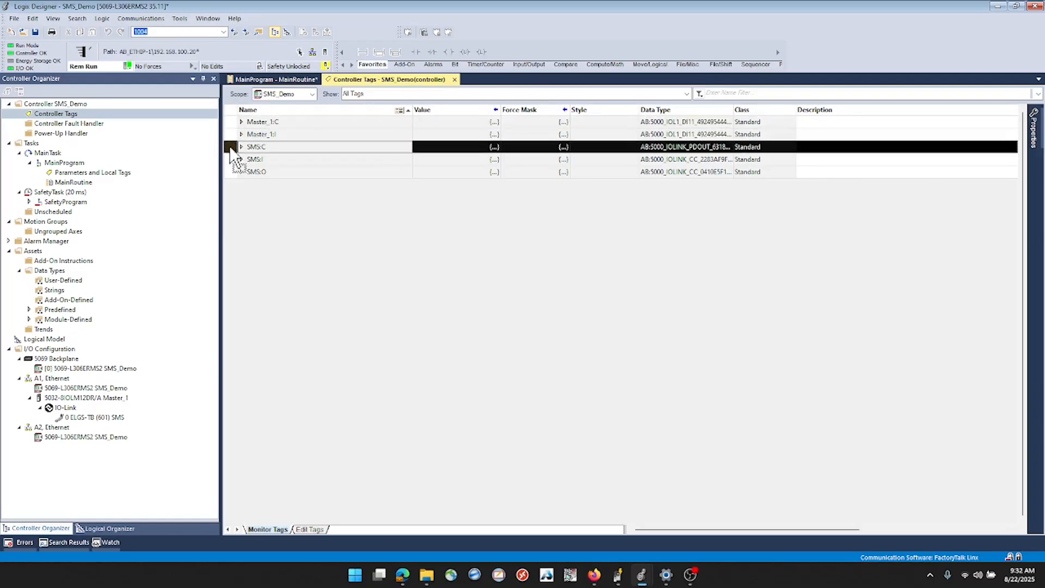
Examine the SMS:I input tags, including the intermediate, device, move, out and in states under ProcessDataIn
left_click(242, 160)
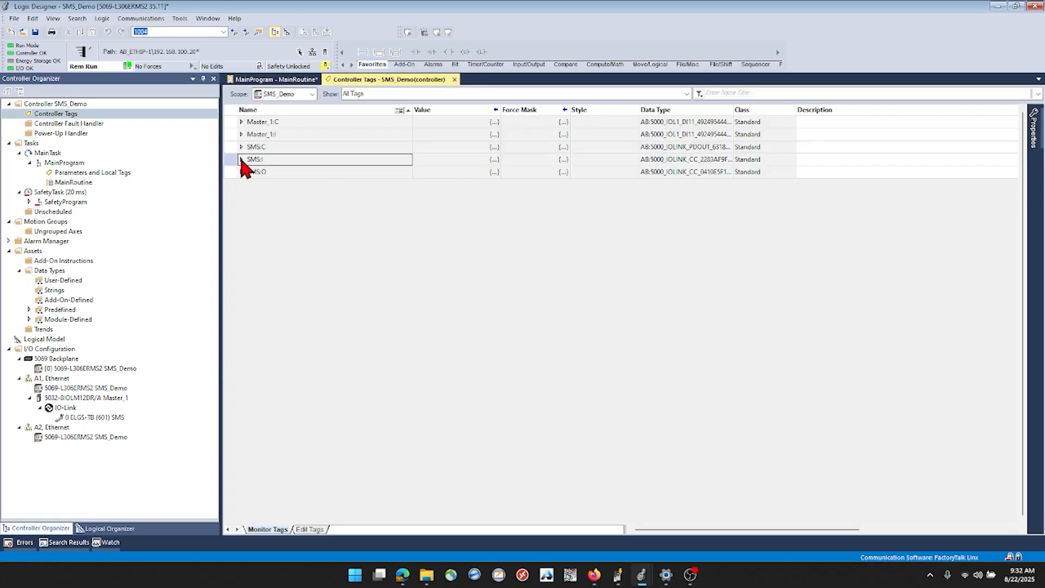
left_click(241, 159)
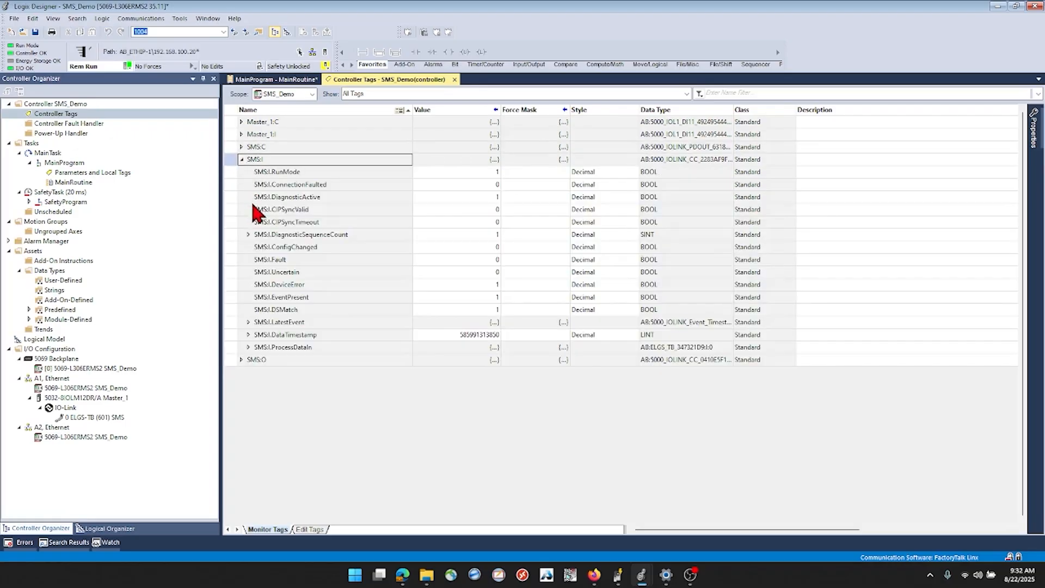
left_click(249, 347)
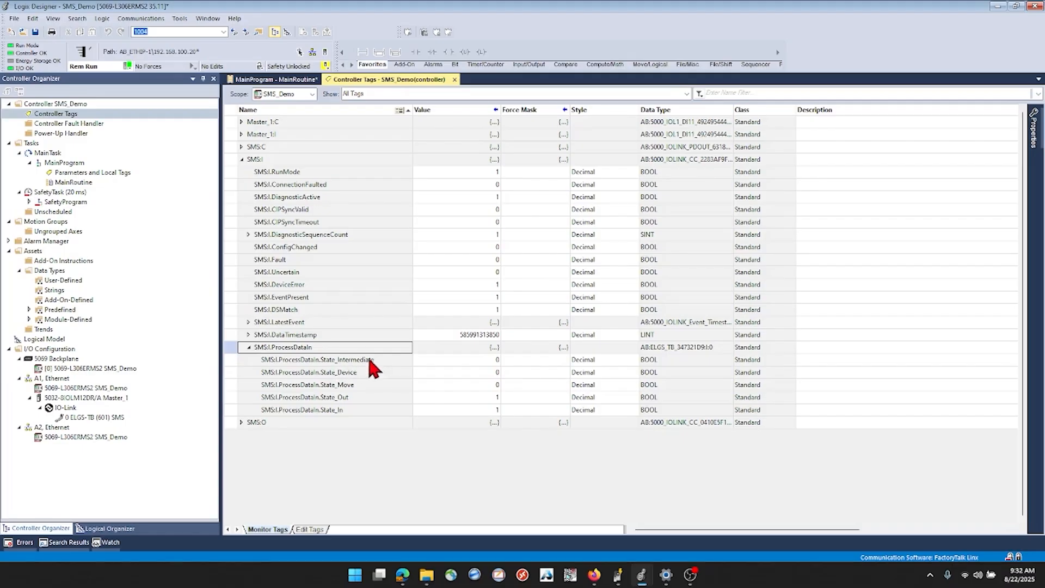
left_click(342, 410)
left_click(342, 398)
left_click(344, 359)
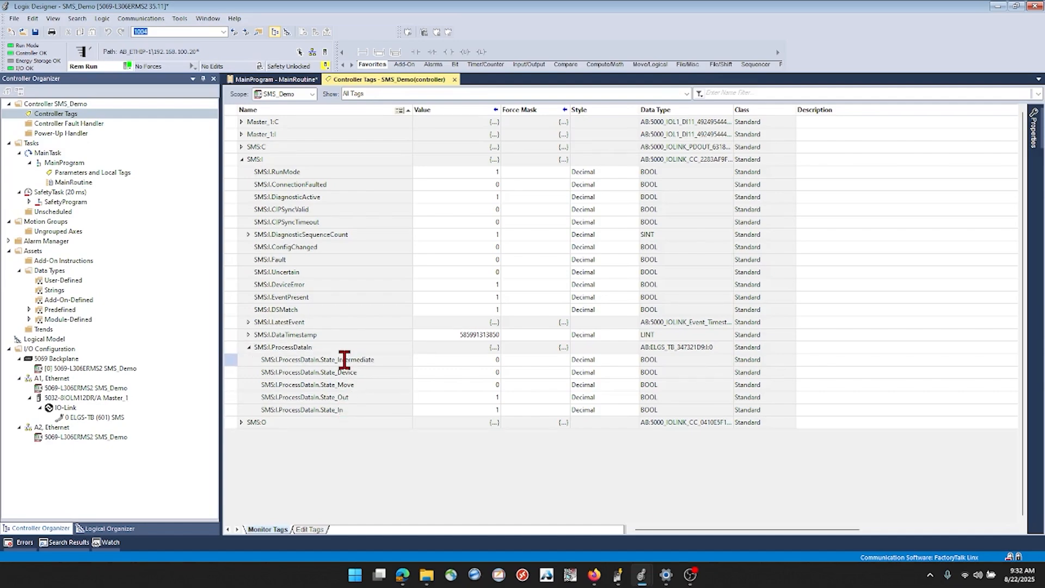
left_click(338, 372)
left_click(346, 385)
Examine the SMS:O output tags, including the move and Quit_Error commands under ProcessDataOut
left_click(241, 422)
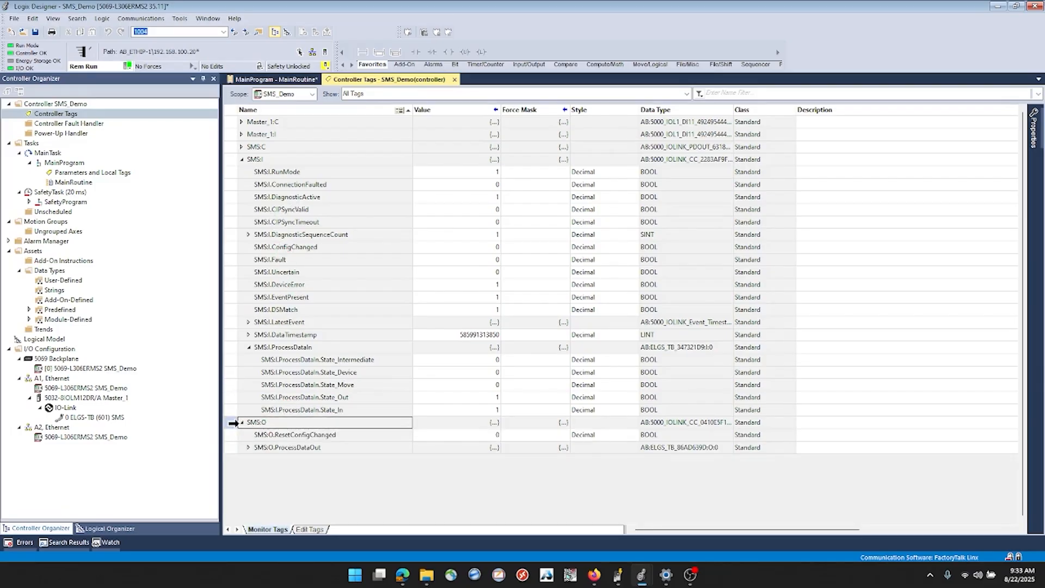
left_click(232, 423)
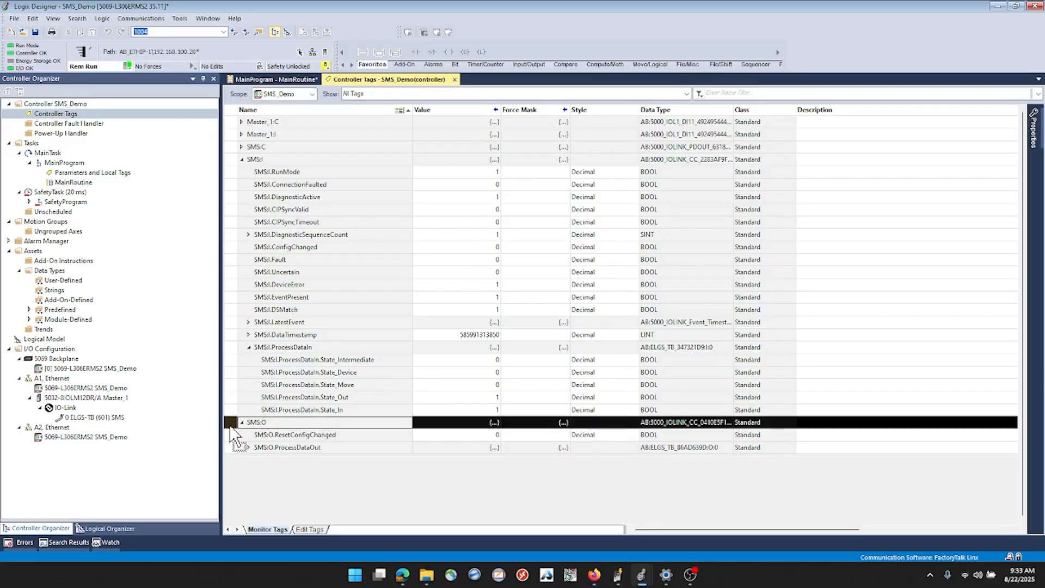
left_click(248, 447)
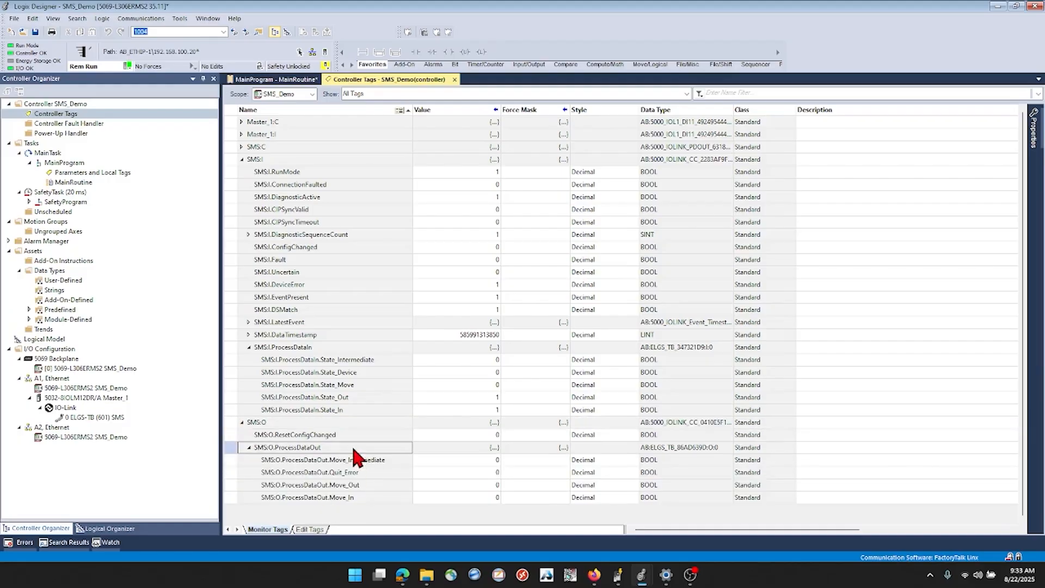
left_click(336, 472)
left_click(334, 472)
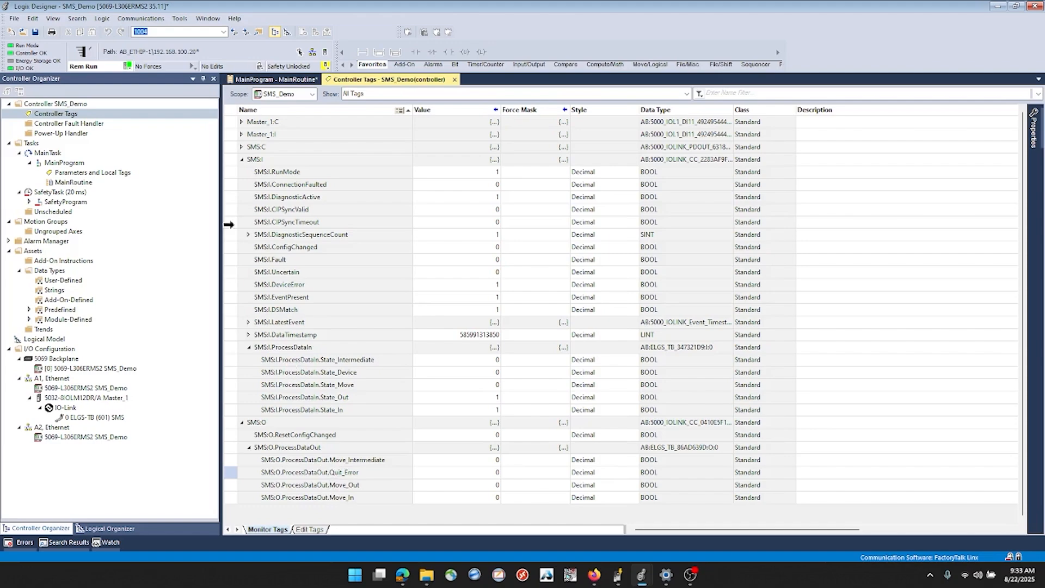
Examine the SMS:C configuration tags for the start press, end and intermediate positions, the outward speed and the force
left_click(242, 148)
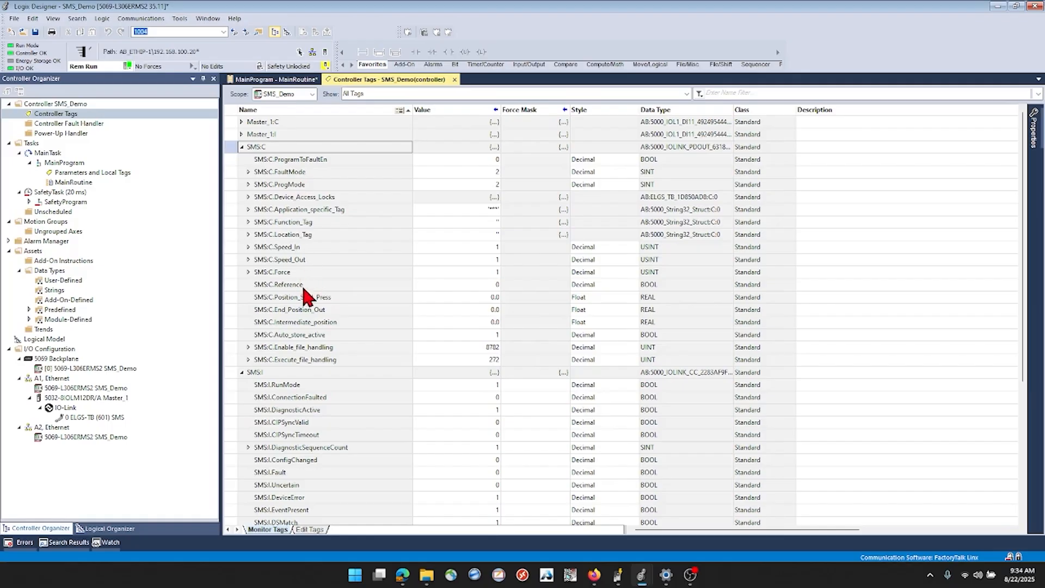
left_click(297, 297)
left_click(296, 310)
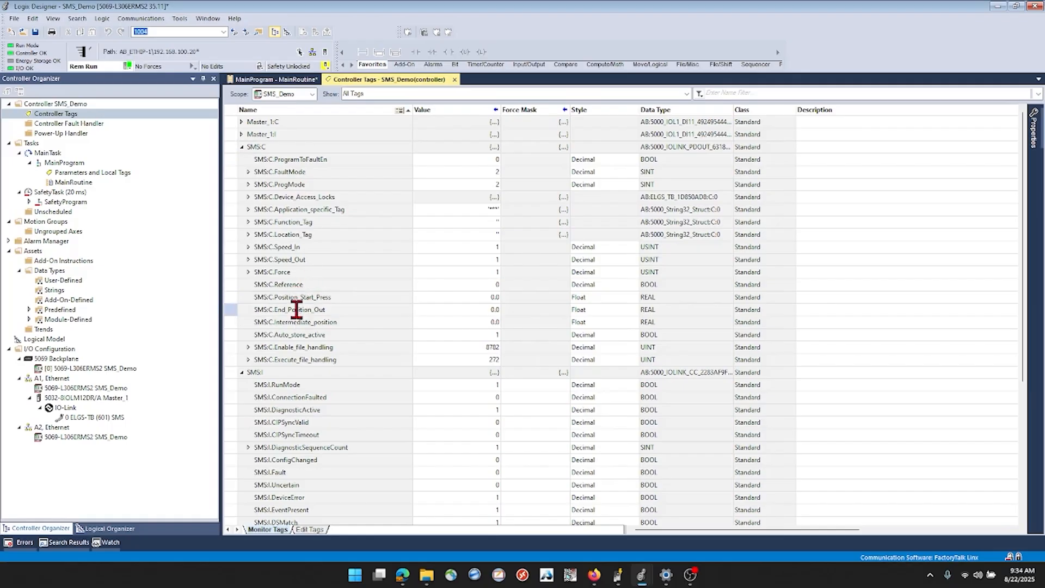
left_click(303, 323)
left_click(316, 258)
left_click(316, 270)
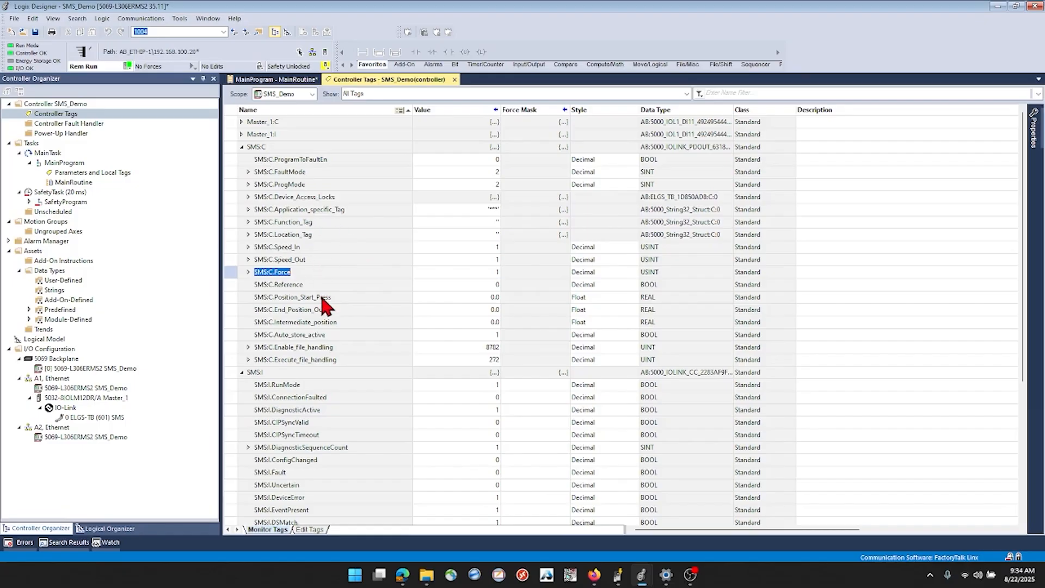
Try 200 as the value of SMS:C.Position_Start_Press and set it back to 0
left_click(472, 295)
left_click(471, 296)
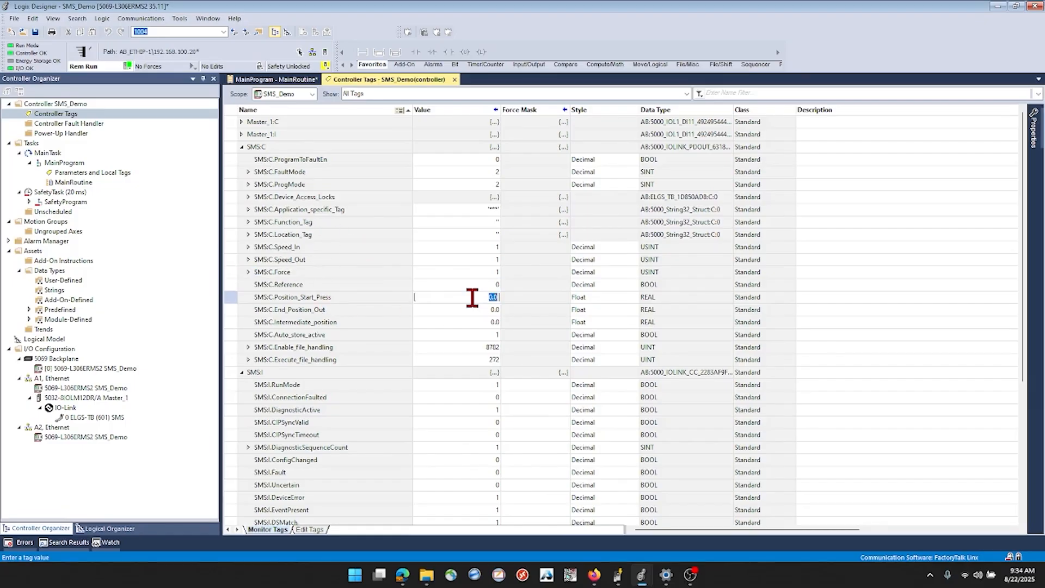
type("200")
key("Return")
left_click(464, 297)
key("BackSpace")
key("Return")
key("Return")
type("0")
key("Return")
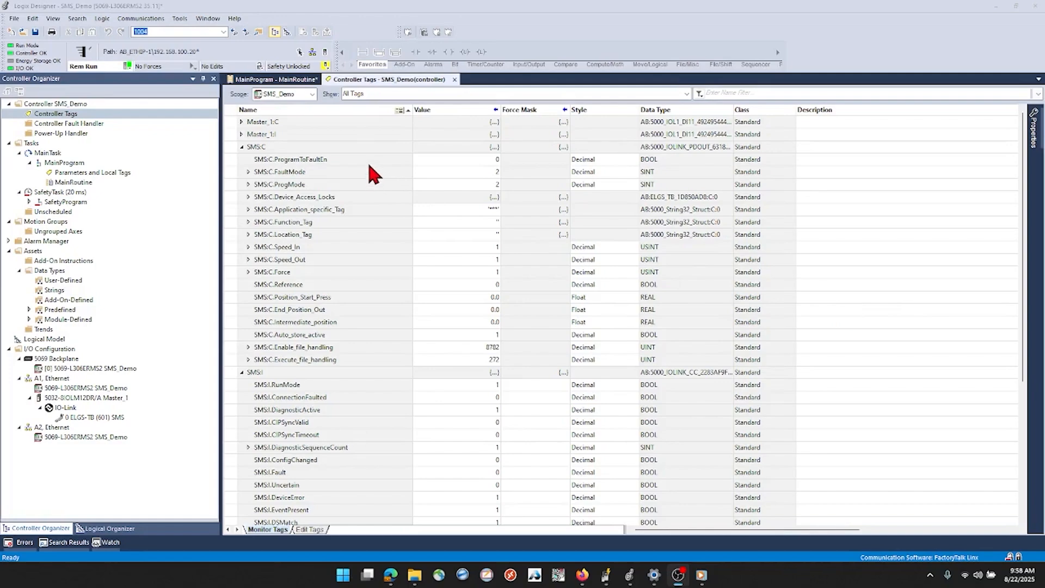
Add an Examine On contact and an MSG instruction to rung 0 of MainRoutine
left_click(289, 79)
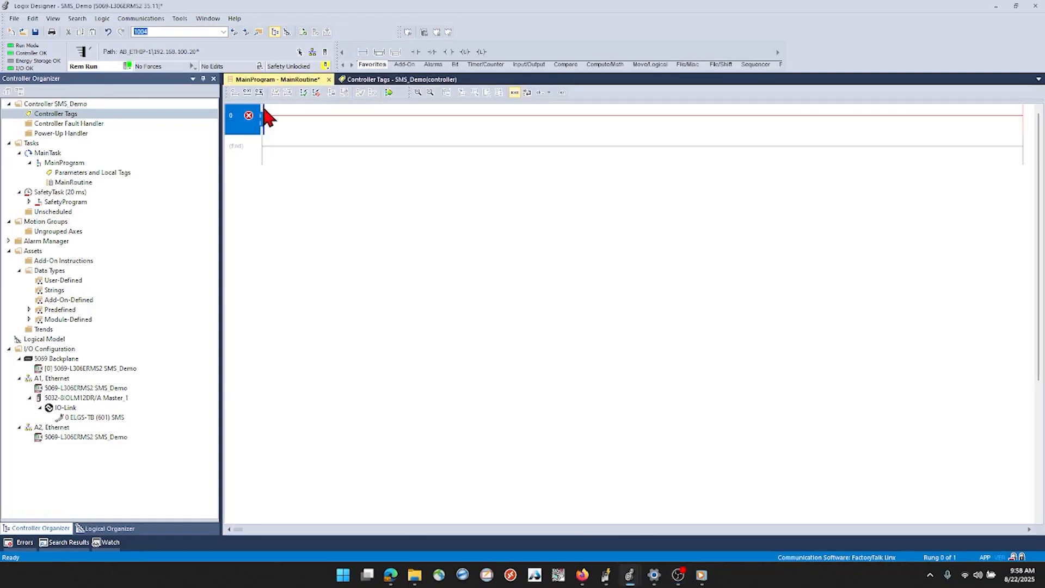
left_click(416, 52)
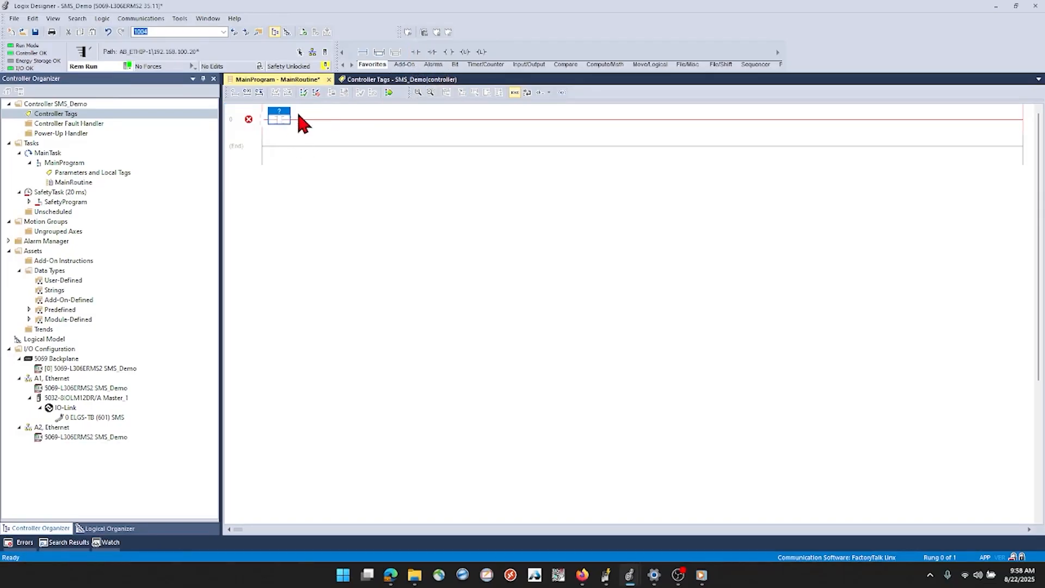
left_click(259, 122)
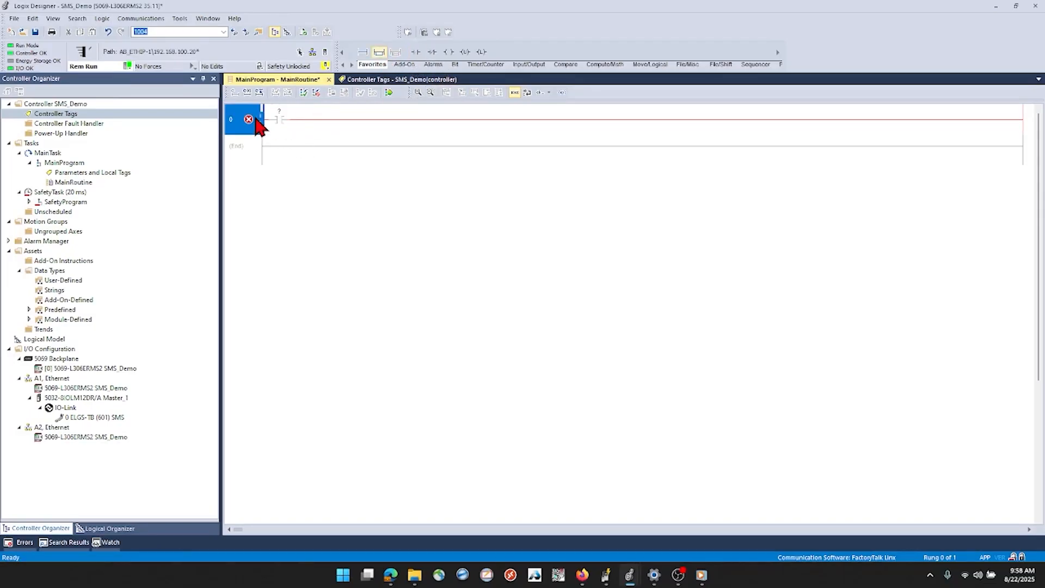
key("Insert")
type("MSG")
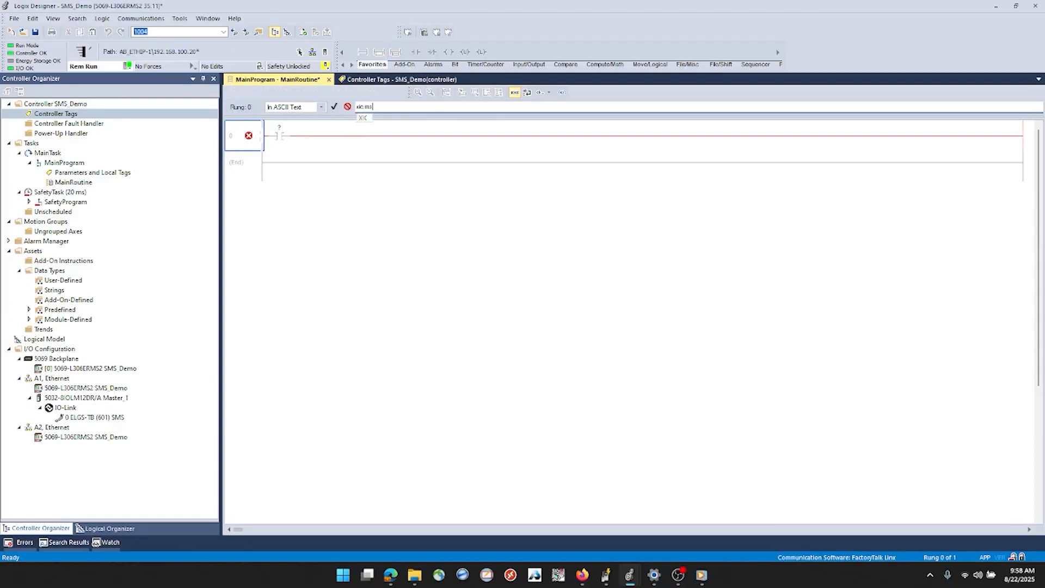
key("Return")
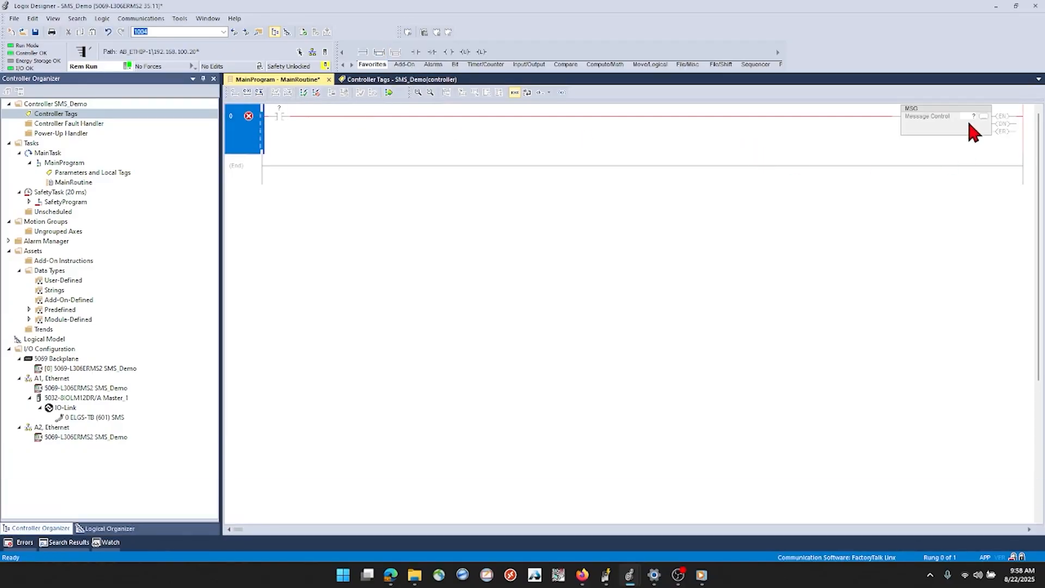
Assign SMS_Config as the MSG instruction's message control and create it as a controller-scoped MESSAGE tag
double_click(972, 116)
type("SMS_Config")
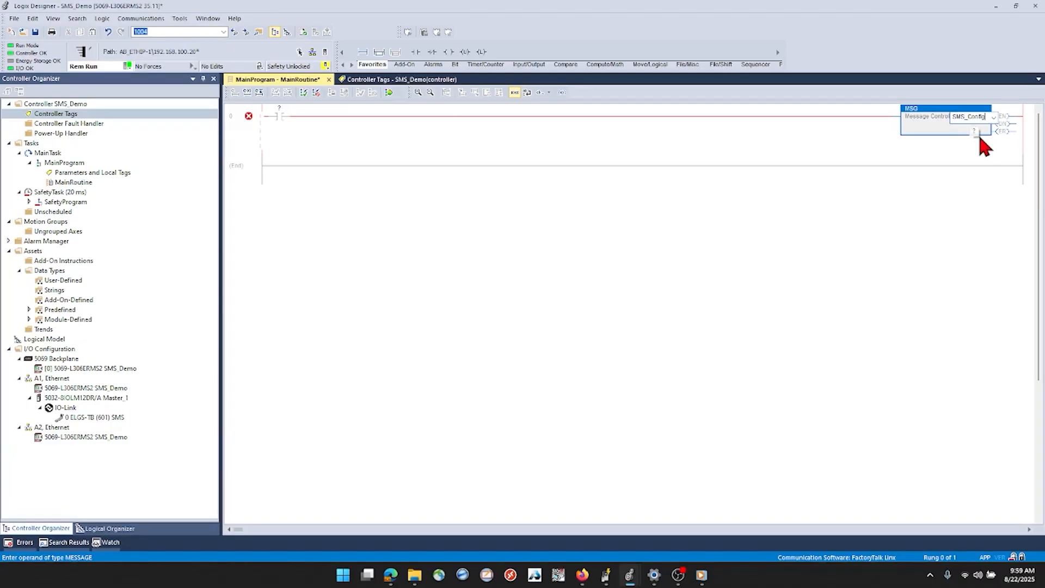
key("Return")
right_click(954, 113)
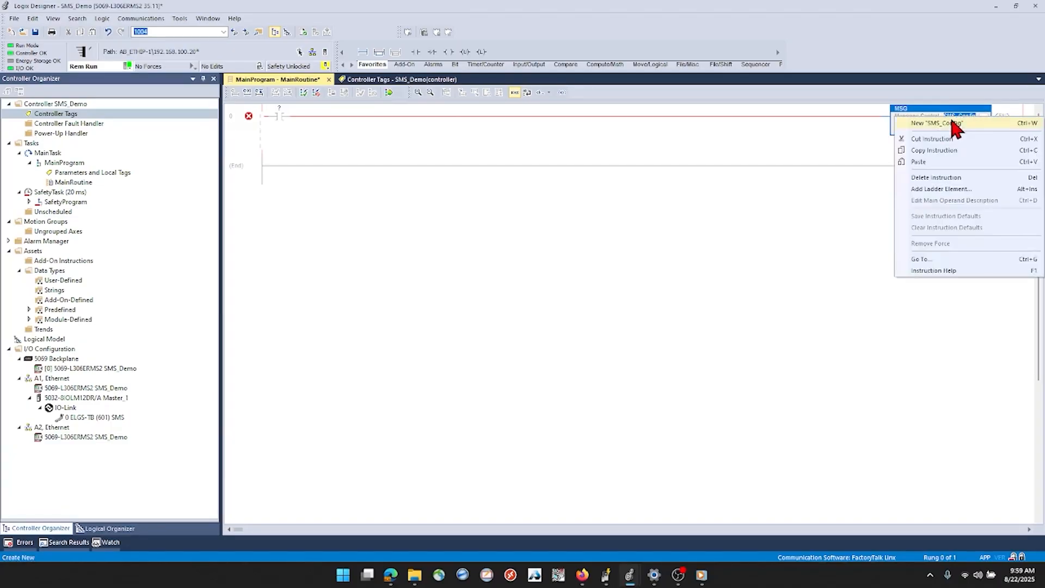
left_click(953, 121)
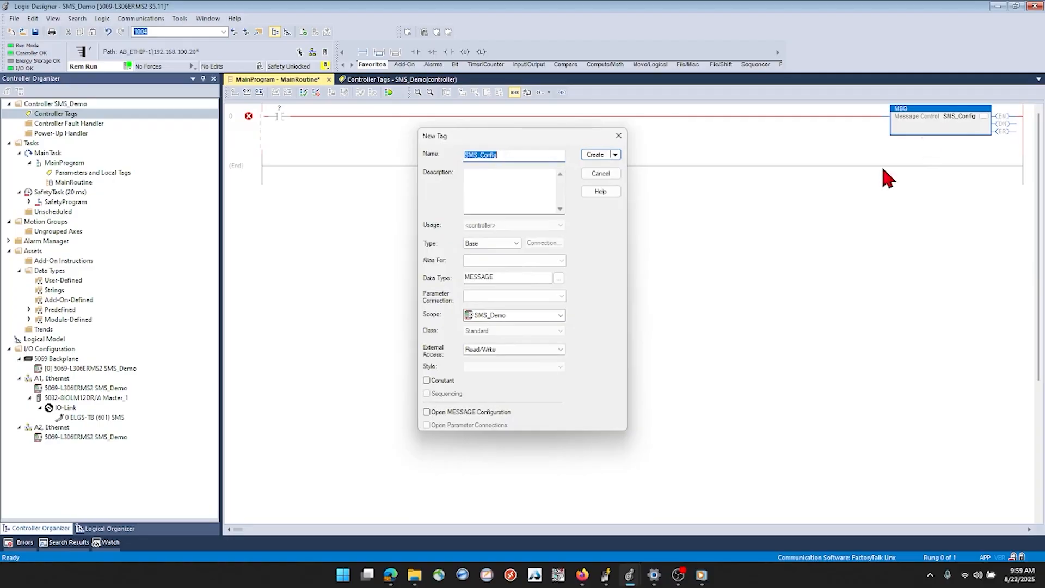
left_click(592, 154)
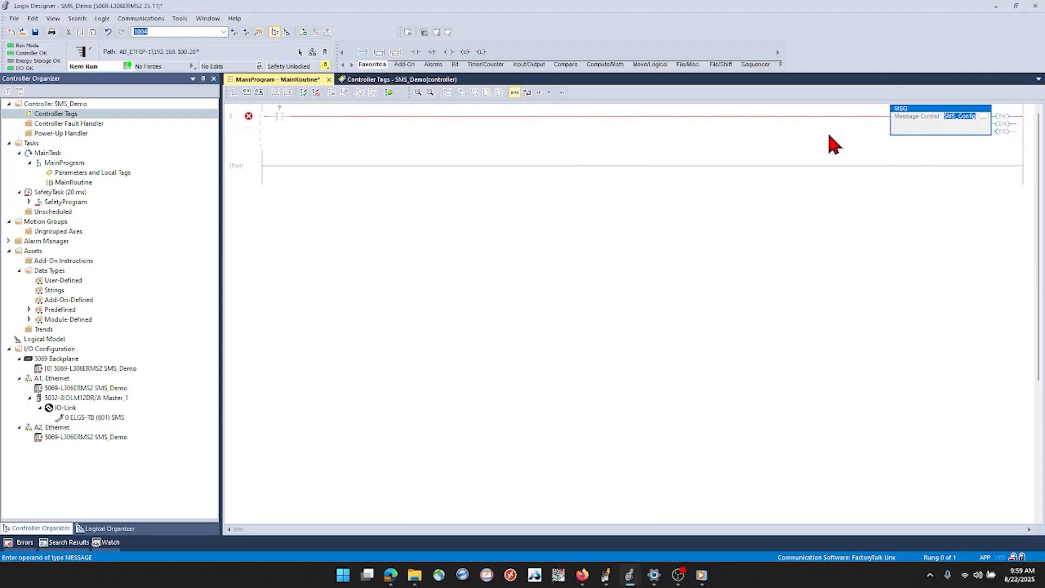
Name the contact's operand Test_Bit and create it as a DINT tag in the SMS_Demo scope
double_click(278, 107)
type("Test_Bit")
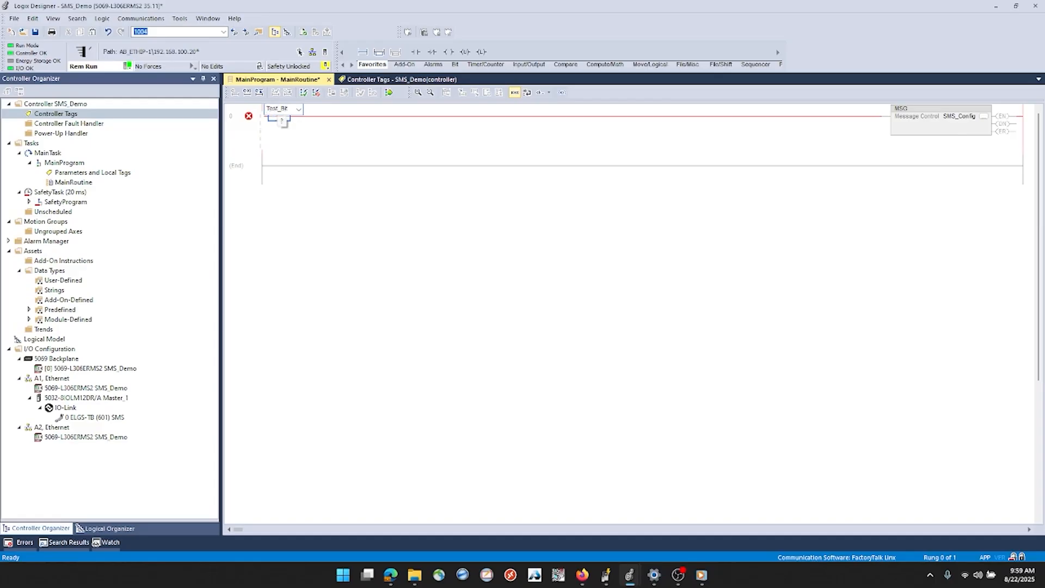
key("Return")
right_click(285, 107)
left_click(303, 117)
double_click(489, 278)
type("DINT")
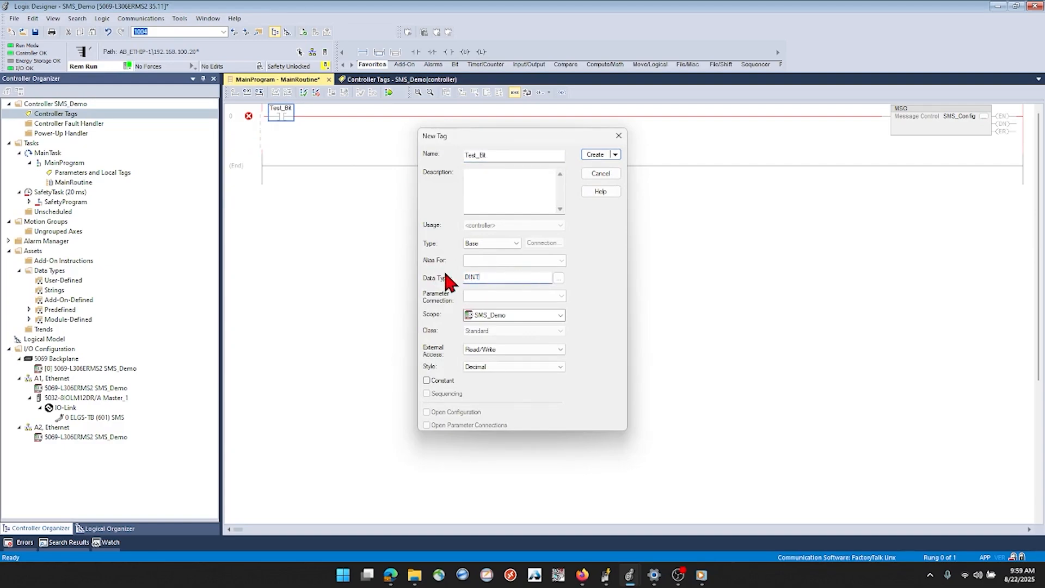
left_click(592, 153)
Change the rung 0 contact's operand to Test_Bit.0
double_click(290, 109)
left_click(290, 108)
type(".0")
key("Return")
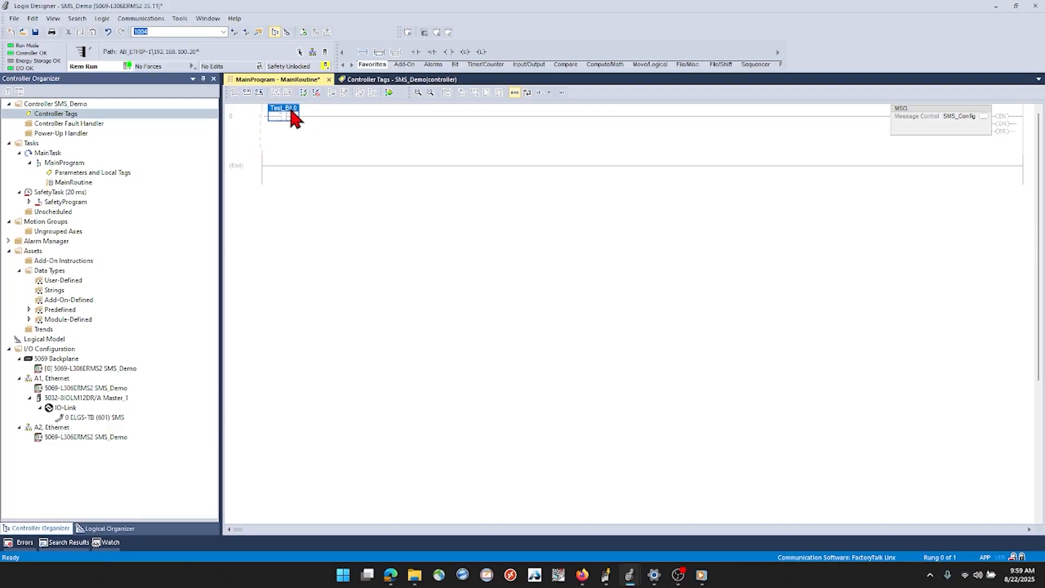
Open the SMS_Config message configuration and set its message type to Module Reconfigure
left_click(984, 116)
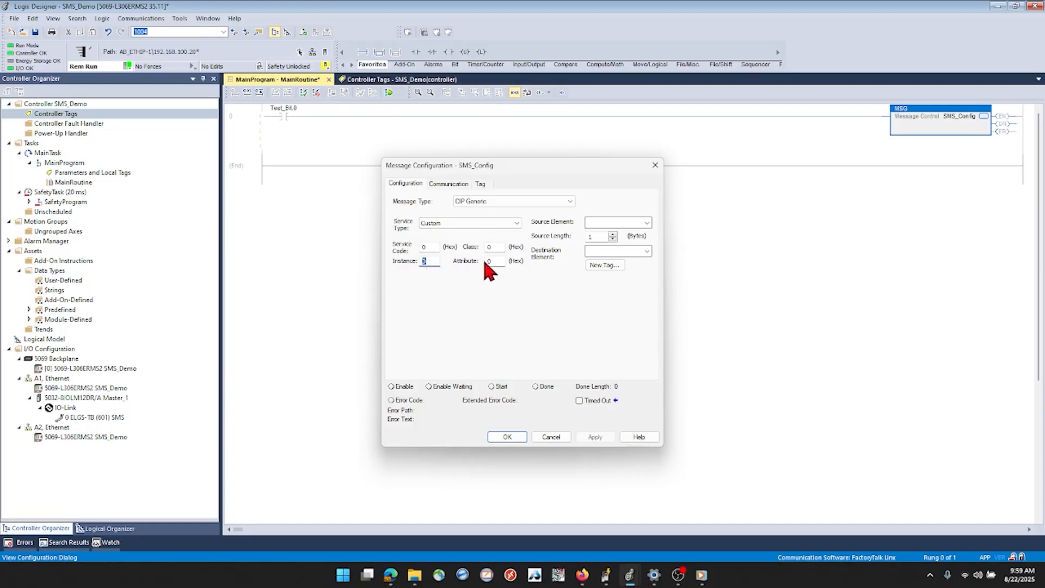
double_click(493, 261)
left_click(525, 202)
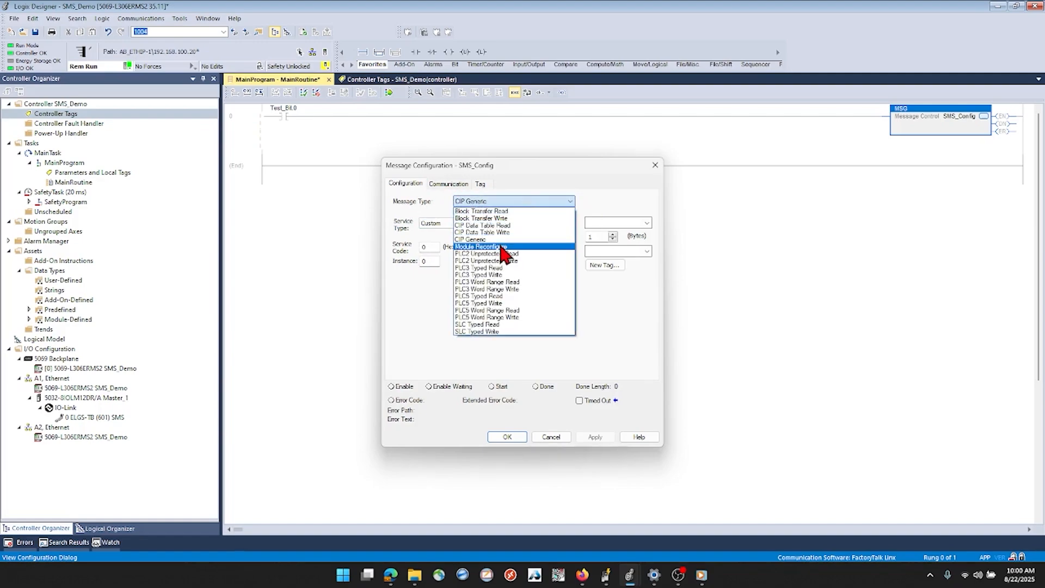
left_click(502, 247)
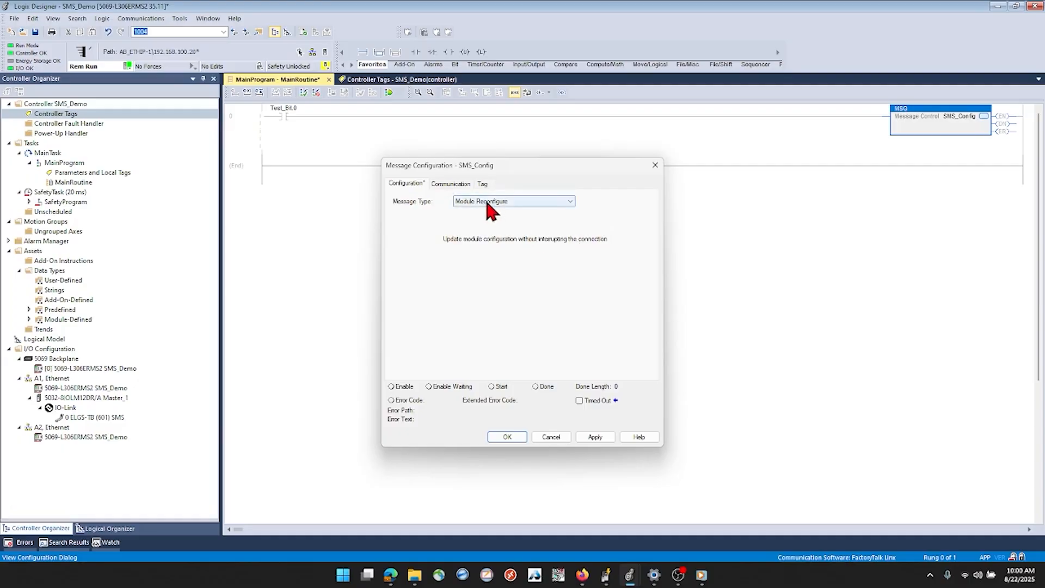
Set the message's communication path to the ELGS-TB (601) SMS module and apply the configuration
left_click(451, 184)
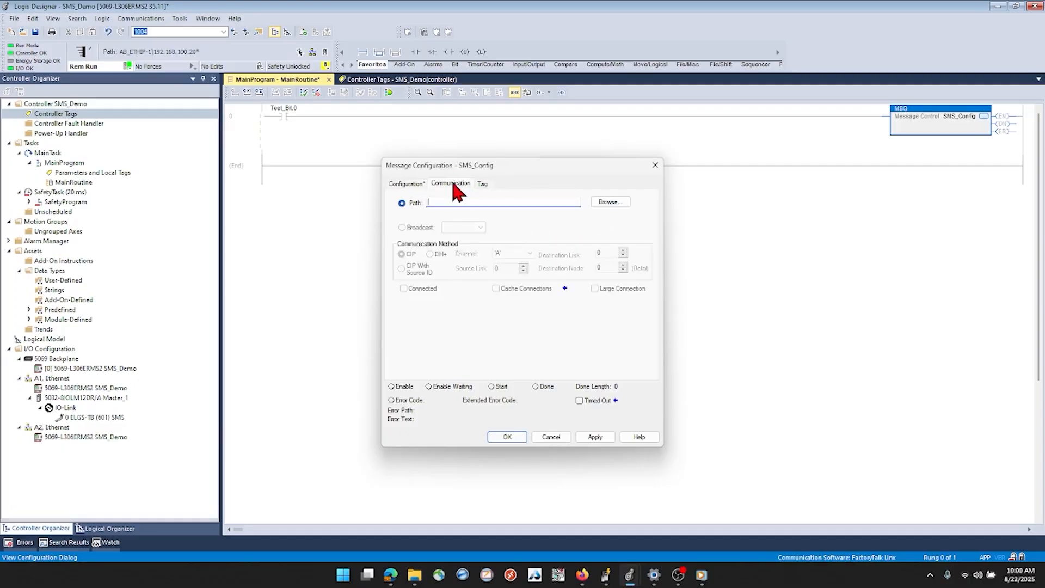
left_click(604, 201)
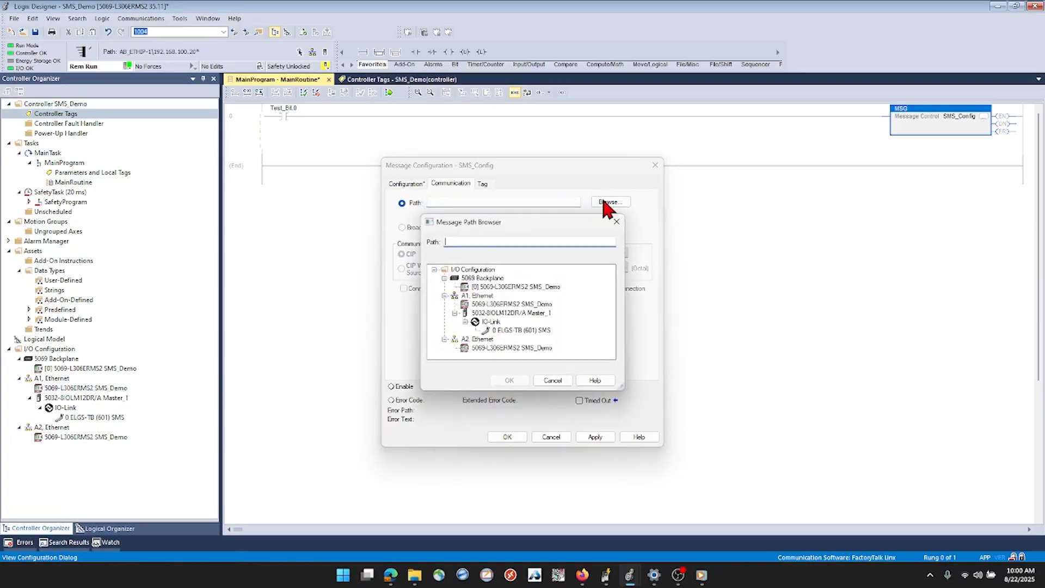
left_click(521, 330)
left_click(510, 380)
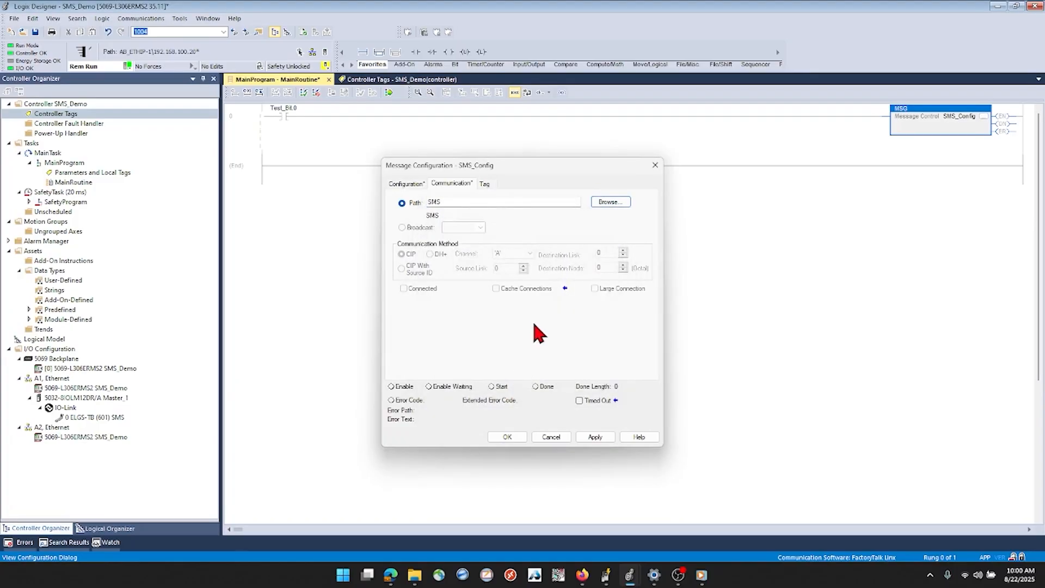
left_click(484, 183)
left_click(465, 183)
left_click(596, 435)
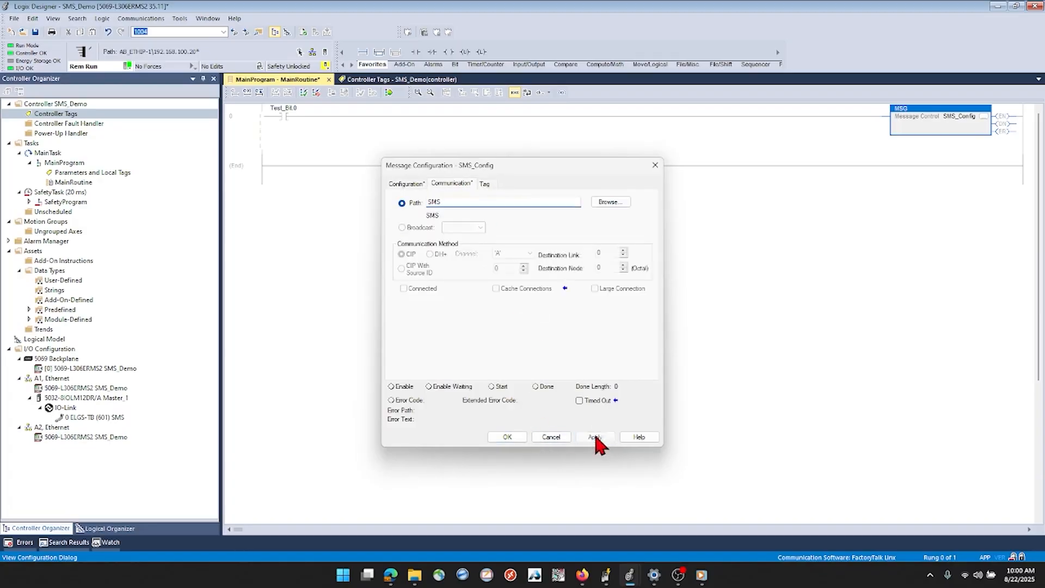
left_click(504, 435)
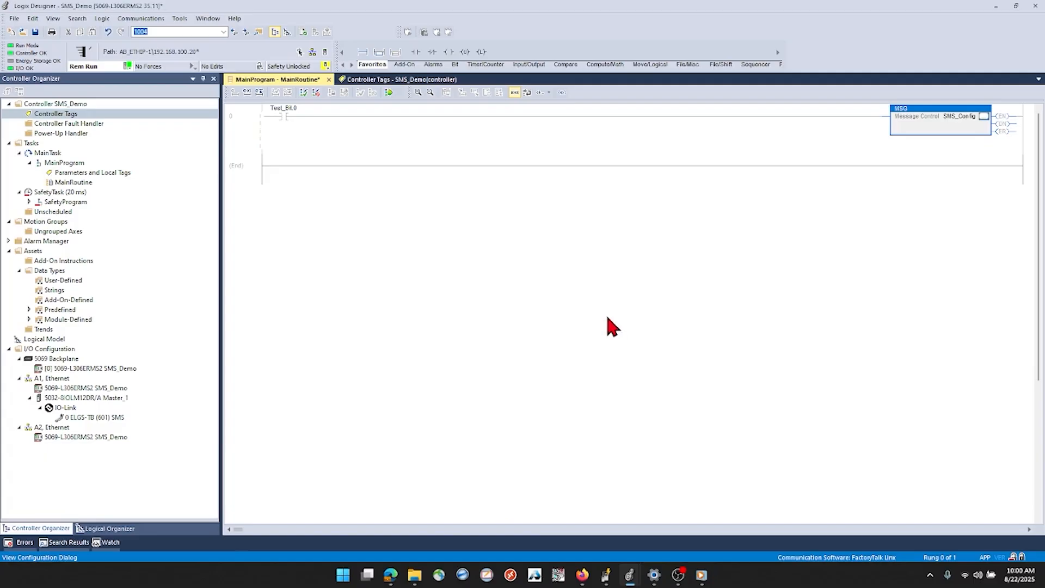
Finalize all edits in MainProgram so rung 0 with the SMS_Config message runs in the controller
left_click(257, 127)
left_click(389, 92)
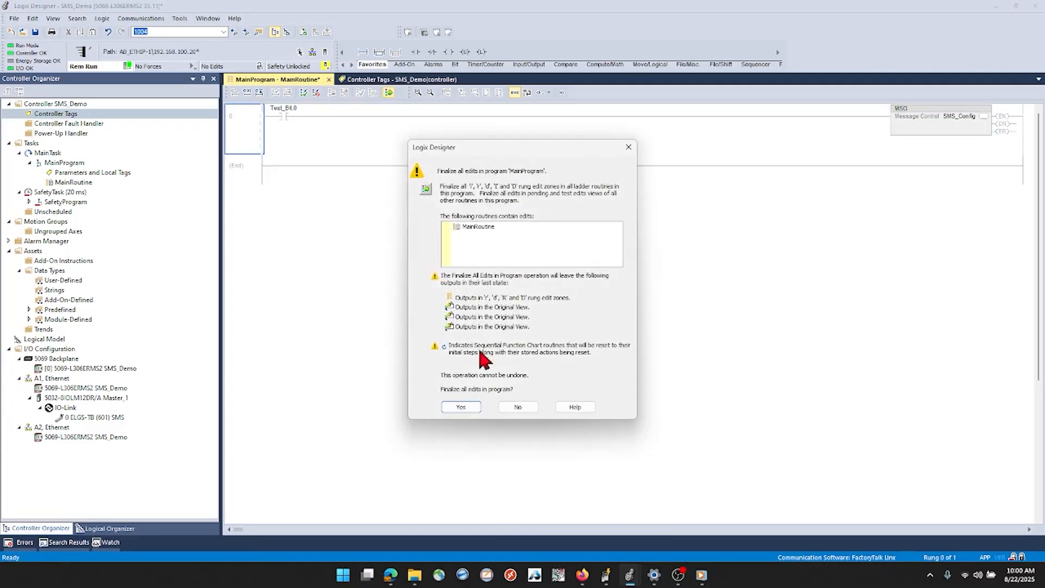
left_click(463, 404)
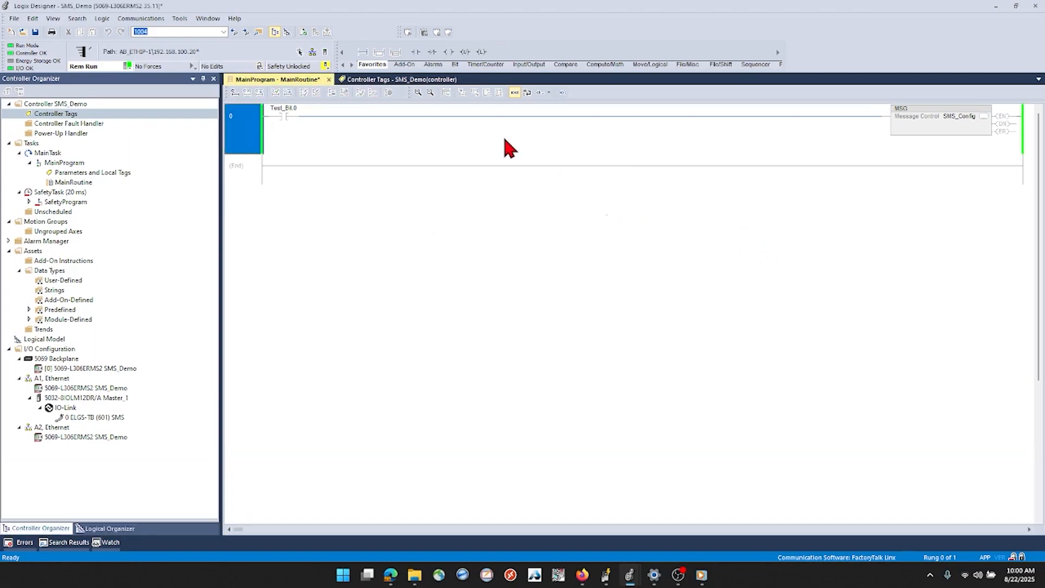
Set the controller tags SMS:C.Speed_In, SMS:C.Speed_Out and SMS:C.Force to 10 each
left_click(411, 79)
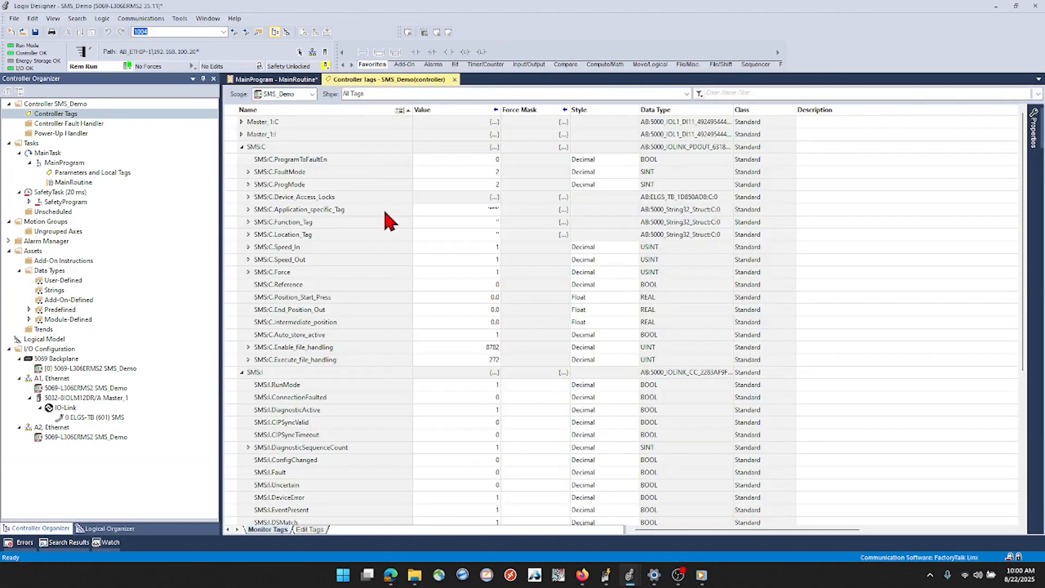
double_click(443, 246)
type("10")
double_click(466, 260)
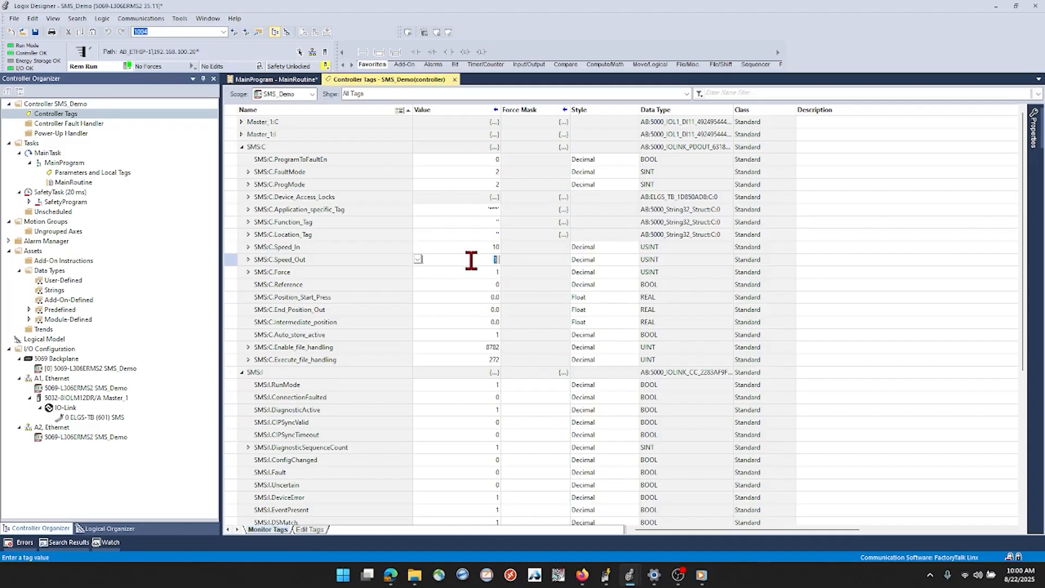
type("10")
double_click(478, 270)
type("10")
double_click(477, 285)
Toggle Test_Bit.0 on and back off in MainRoutine to trigger the SMS_Config message
left_click(275, 80)
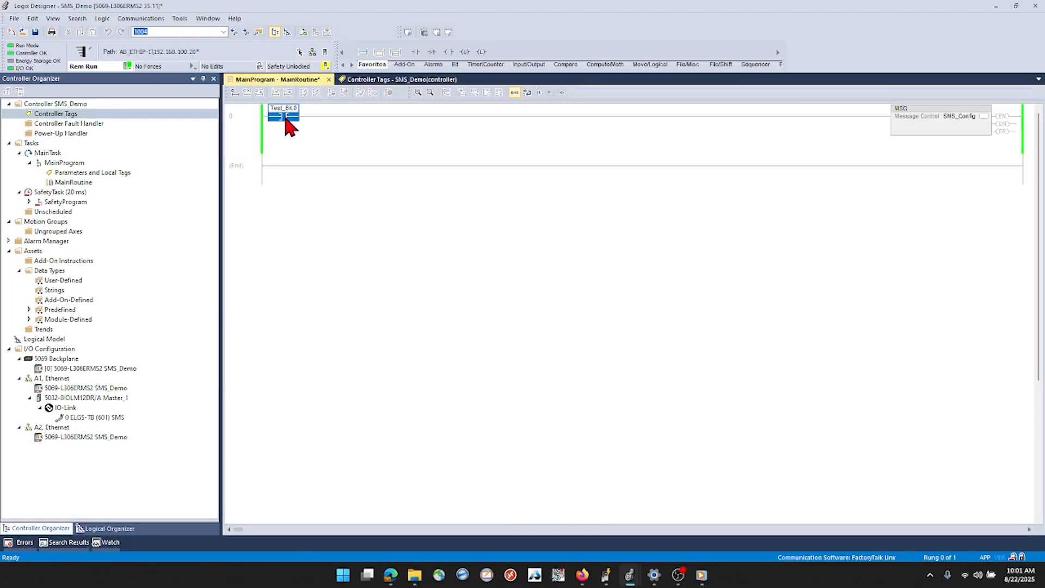
key("ctrl+t")
key("ctrl+t")
Open the ELGS-TB (601) SMS module's properties and examine its speed and force configuration values
left_click(92, 417)
right_click(92, 417)
left_click(117, 400)
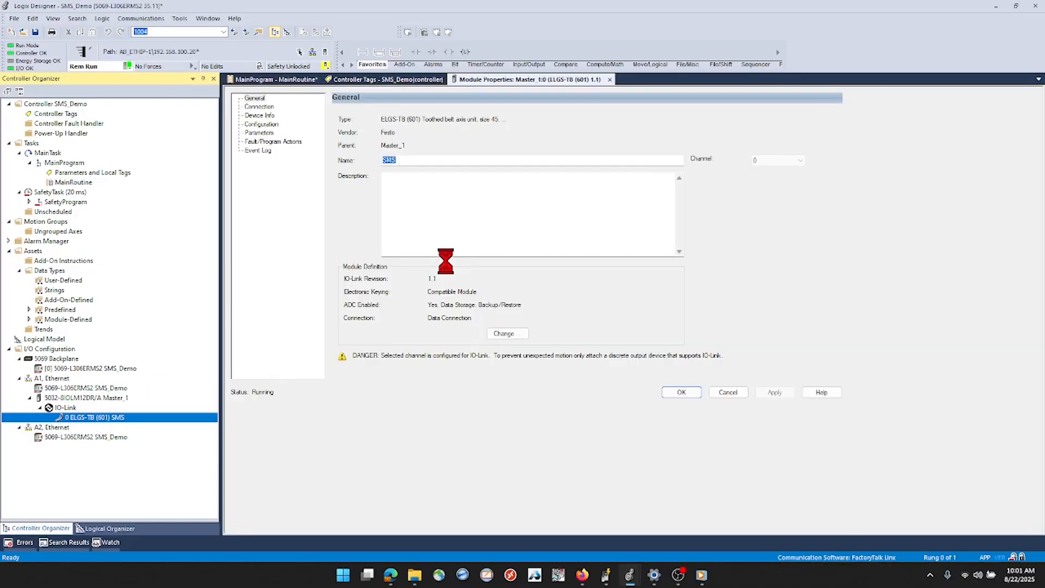
left_click(264, 125)
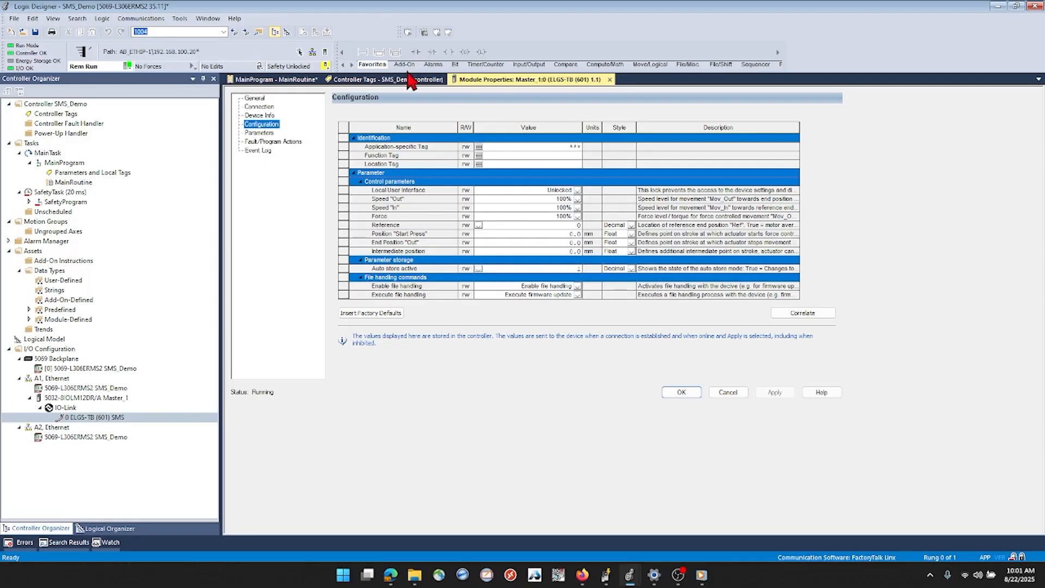
Set the controller tag SMS:C.End_Position_Out to 20000
left_click(358, 81)
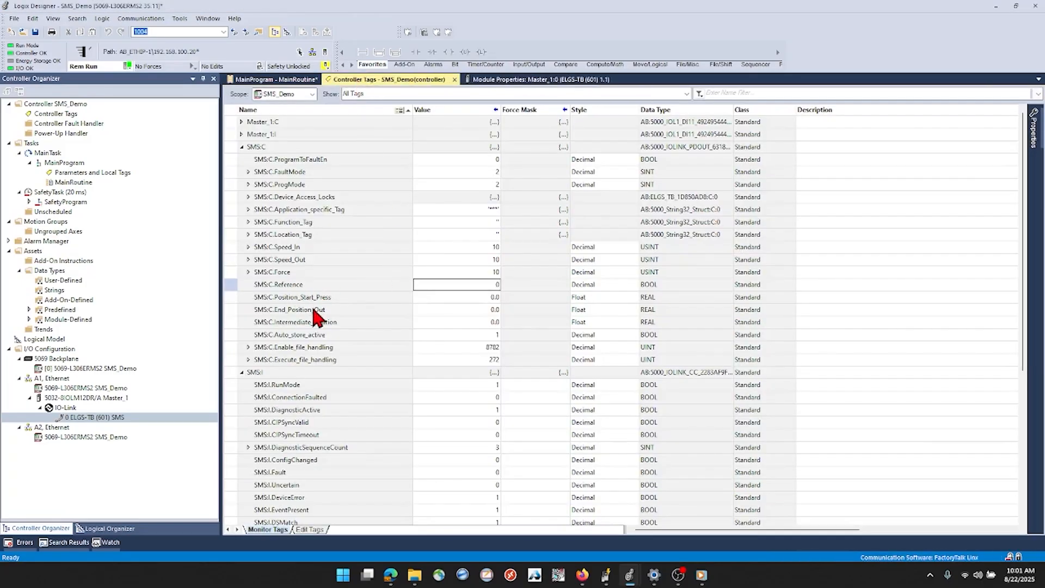
double_click(485, 308)
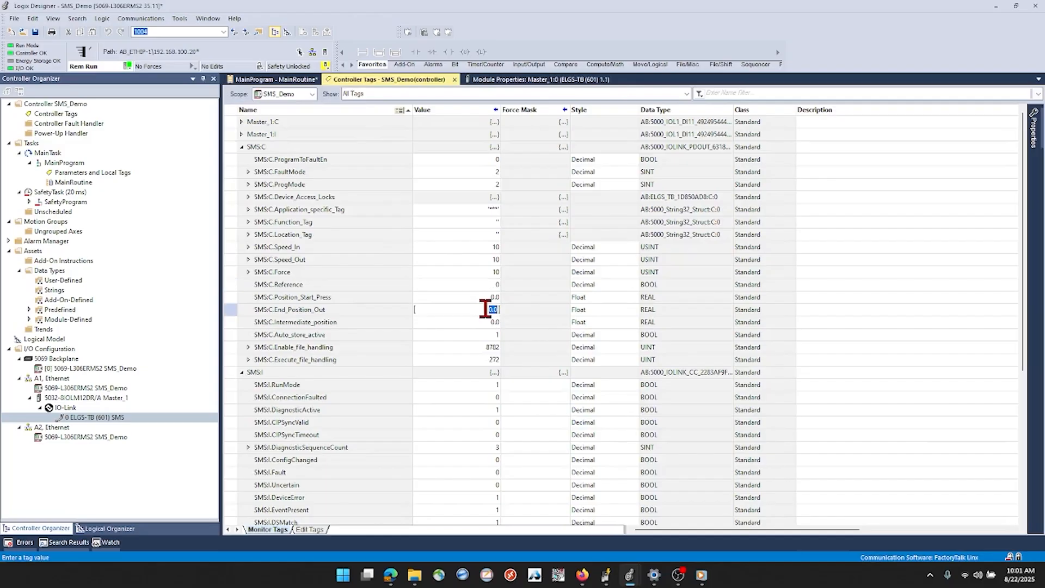
type("20000")
key("Return")
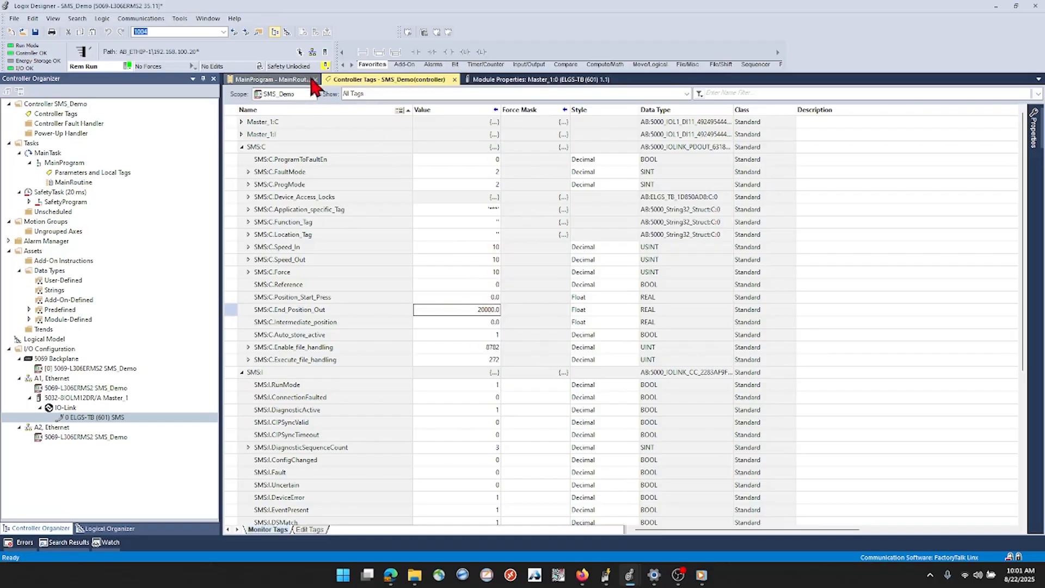
Trigger the SMS_Config message with Test_Bit.0 and check End Position "Out" in the ELGS-TB module's configuration
left_click(265, 78)
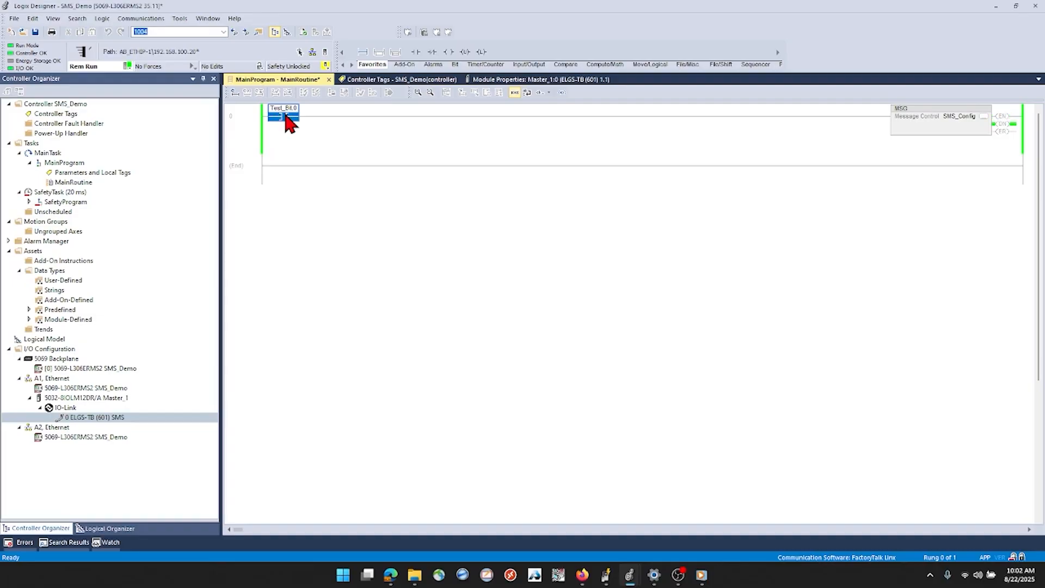
left_click(493, 81)
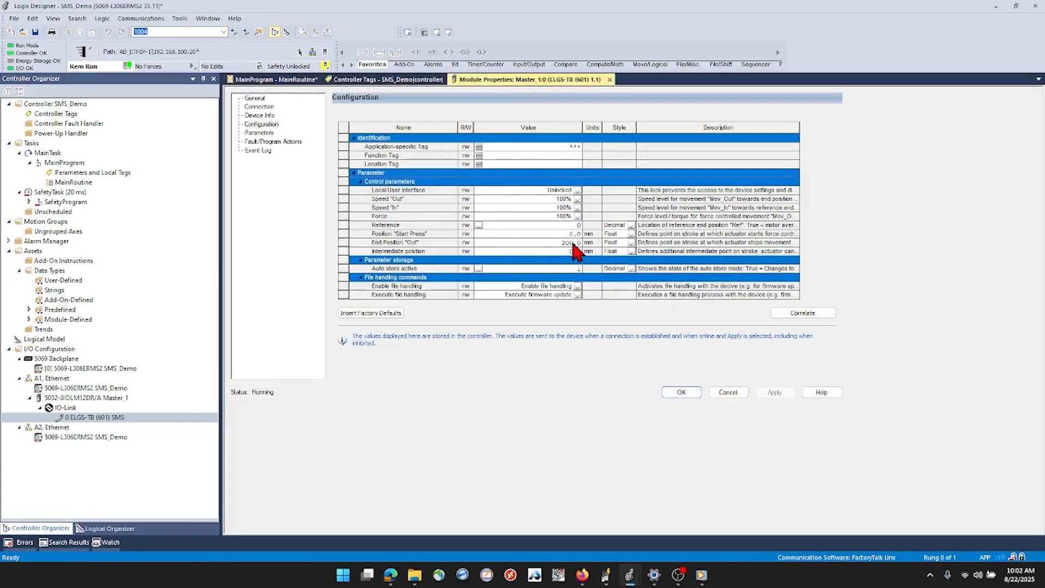
Set the controller tag SMS:C.Position_Start_Press to 20000
left_click(425, 80)
left_click(480, 309)
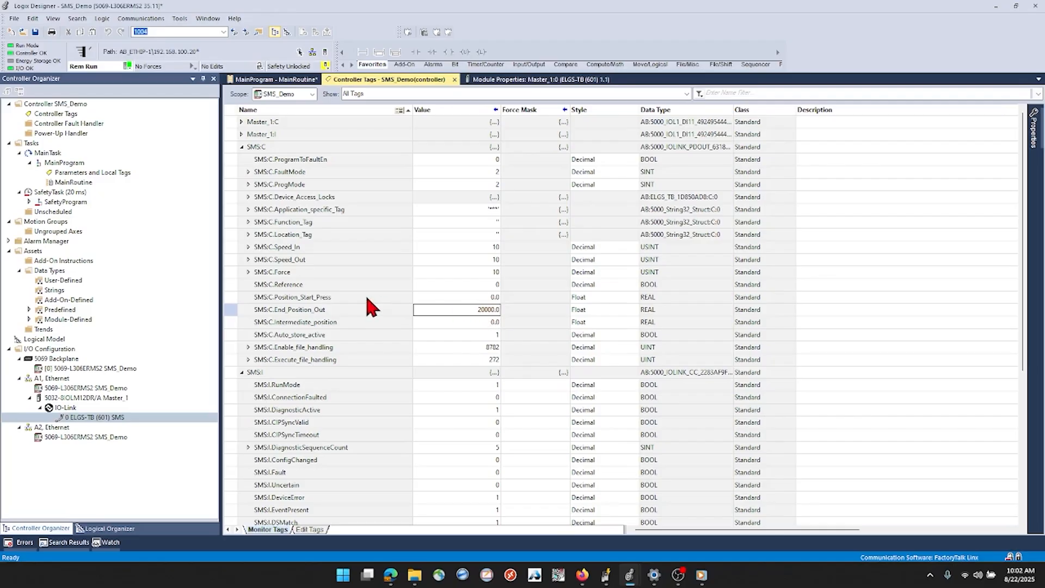
double_click(467, 297)
type("20000")
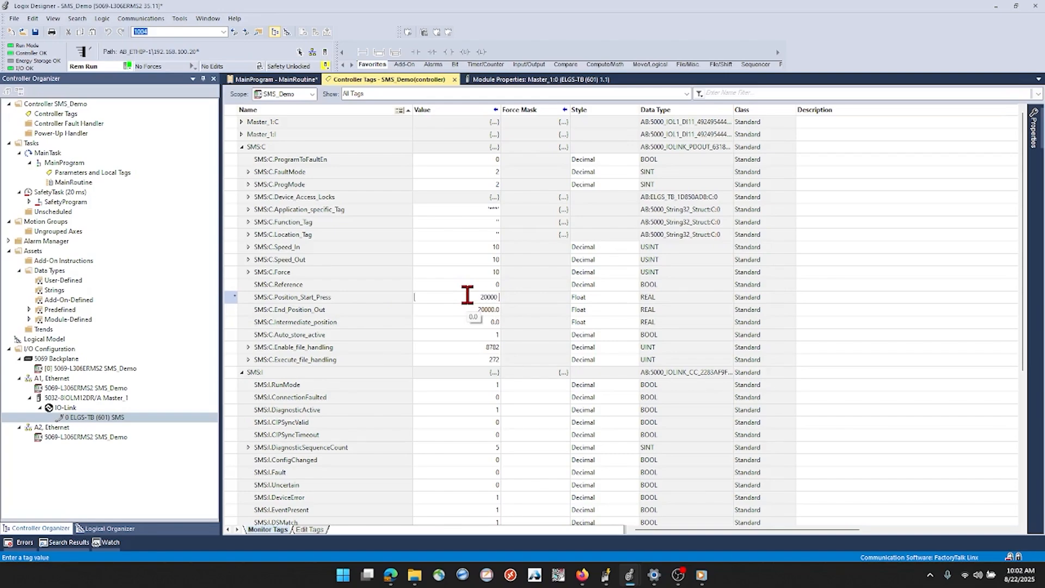
double_click(467, 307)
Toggle Test_Bit.0 on and off to resend SMS_Config, and check Position "Start Press" in the module's configuration
left_click(261, 80)
key("ctrl+t")
key("ctrl+t")
left_click(490, 82)
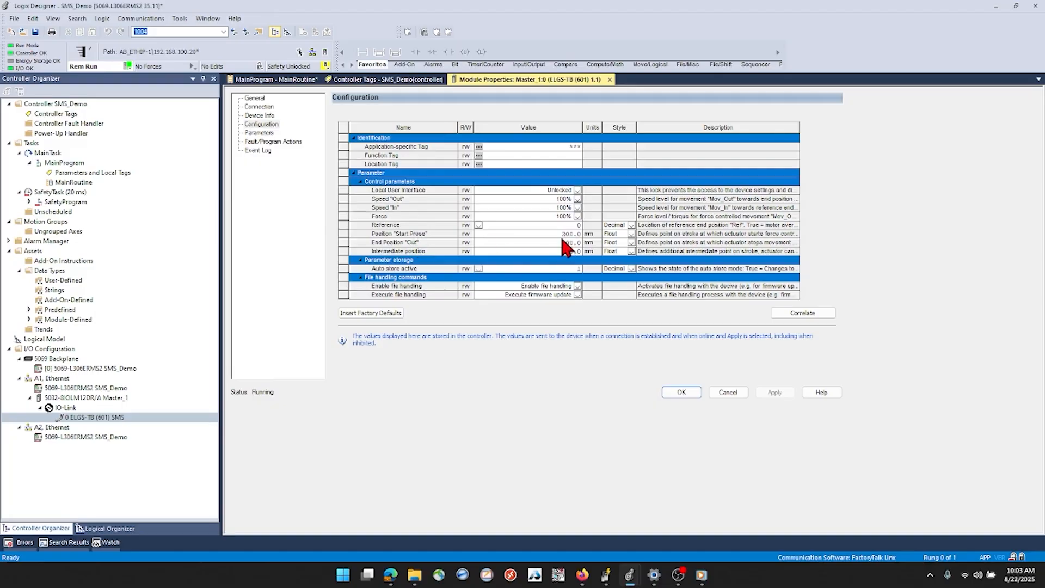
Set SMS:O.ProcessDataOut.Move_Out to 1 and back to 0 to command an outward move
left_click(396, 79)
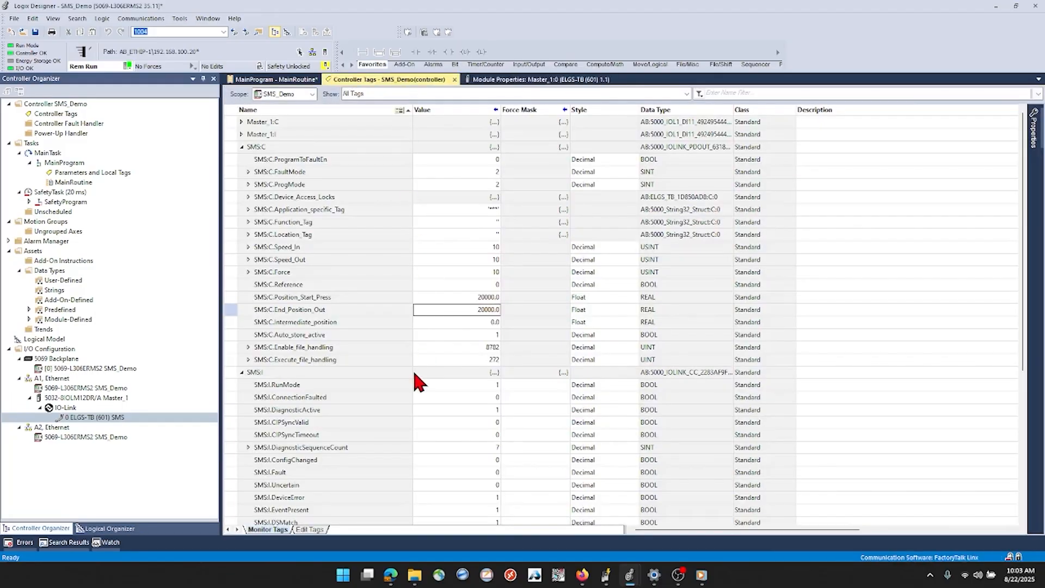
scroll(416, 315, "down", 6)
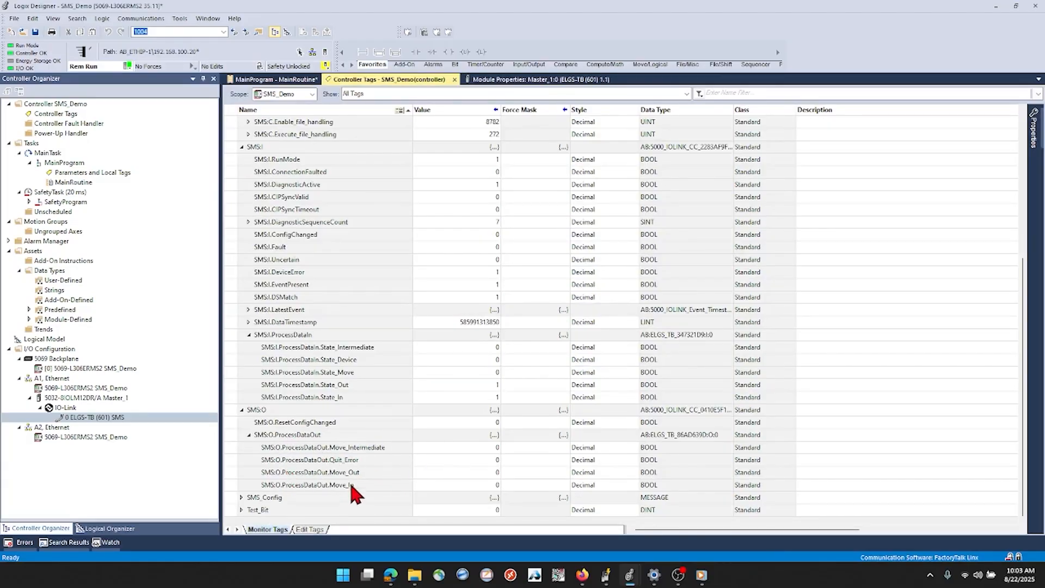
double_click(462, 473)
type("1")
key("Return")
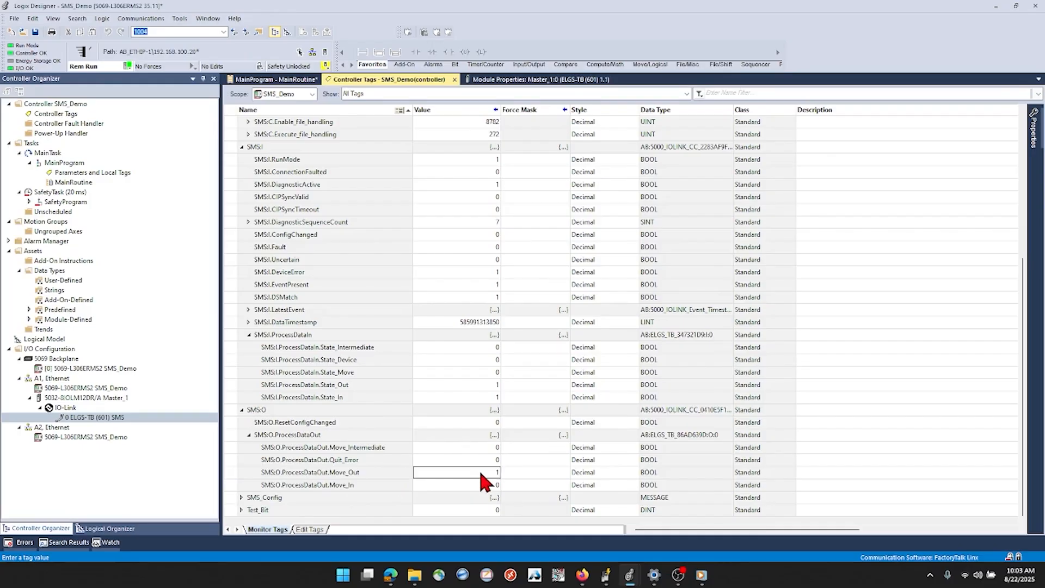
type("0")
key("Return")
Set SMS:O.ProcessDataOut.Quit_Error to 1 and back to 0 to acknowledge the device error
left_click(477, 457)
left_click(479, 458)
type("1")
key("Return")
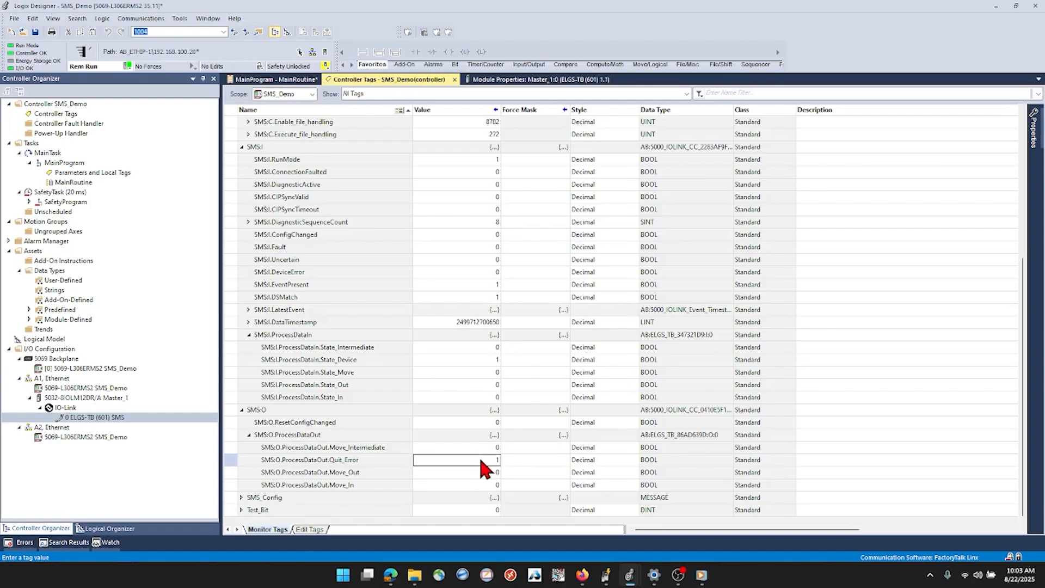
type("0")
key("Return")
Command the axis outward again with SMS:O.ProcessDataOut.Move_Out set to 1, and reset the bit to 0
type("1")
key("Return")
left_click(490, 471)
type("0")
key("Return")
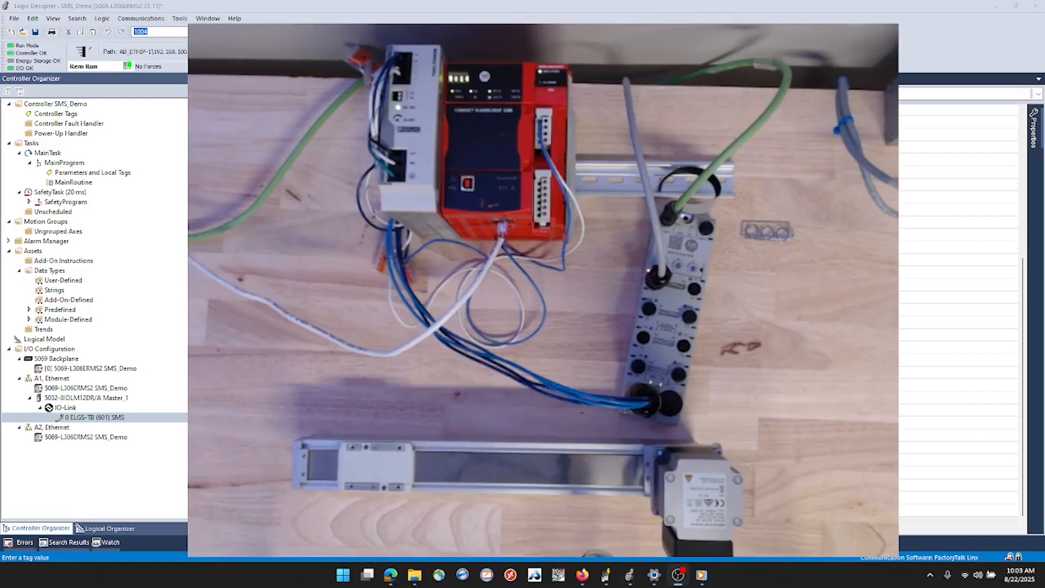
key("alt+Tab")
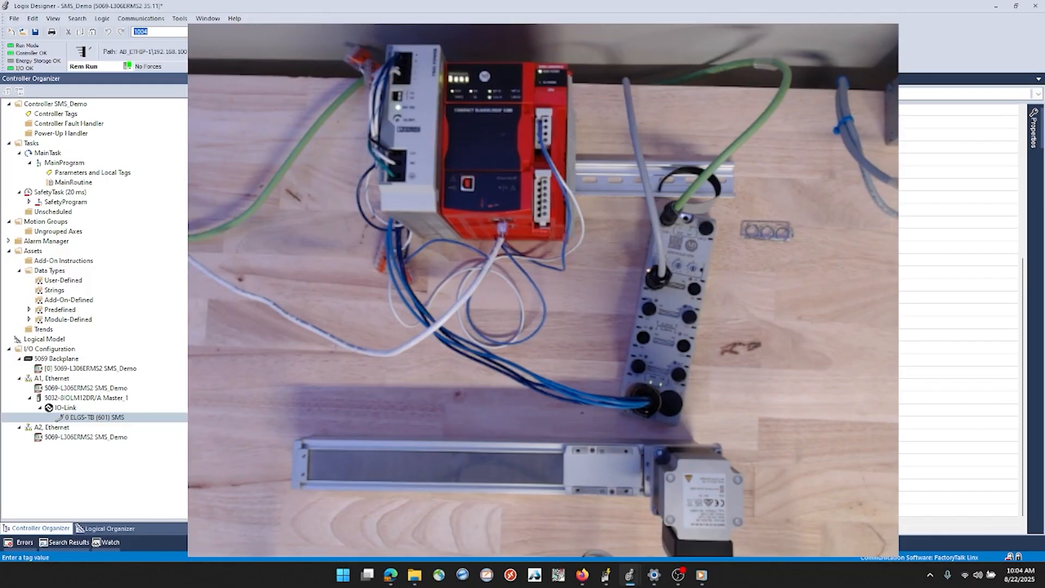
scroll(605, 310, "up", 4)
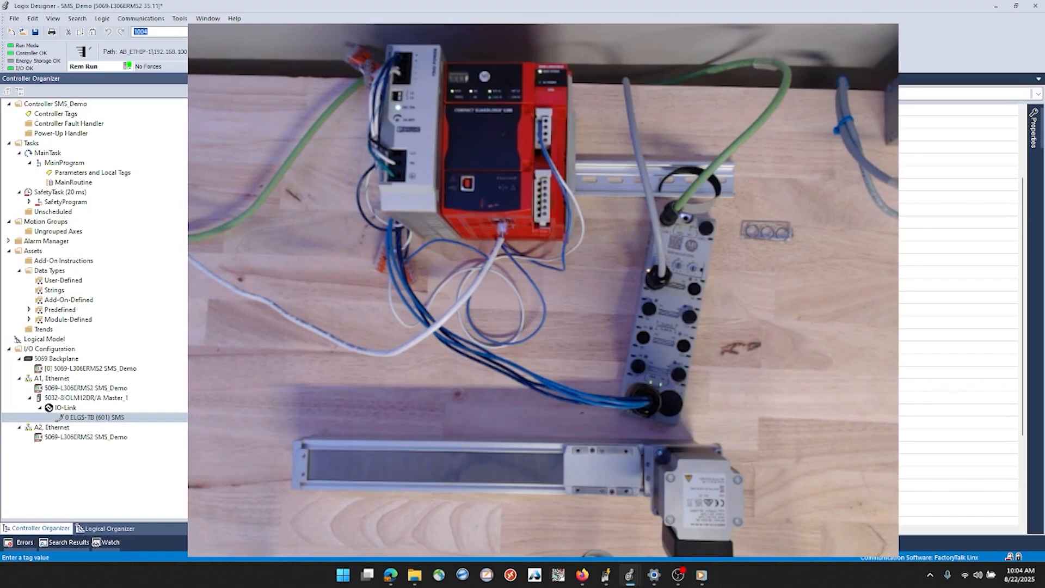
key("ctrl+Tab")
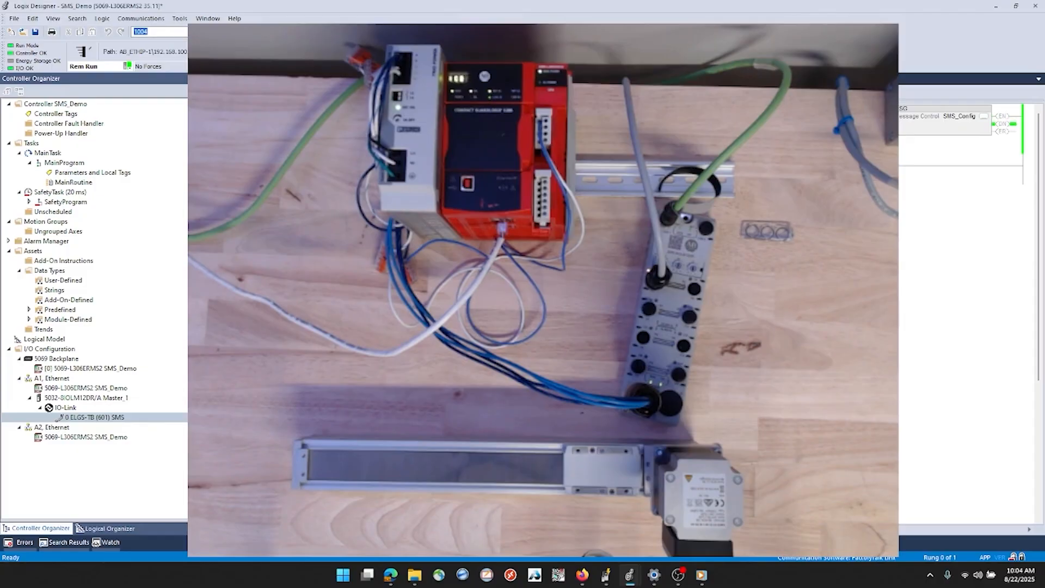
key("ctrl+Tab")
scroll(544, 310, "down", 4)
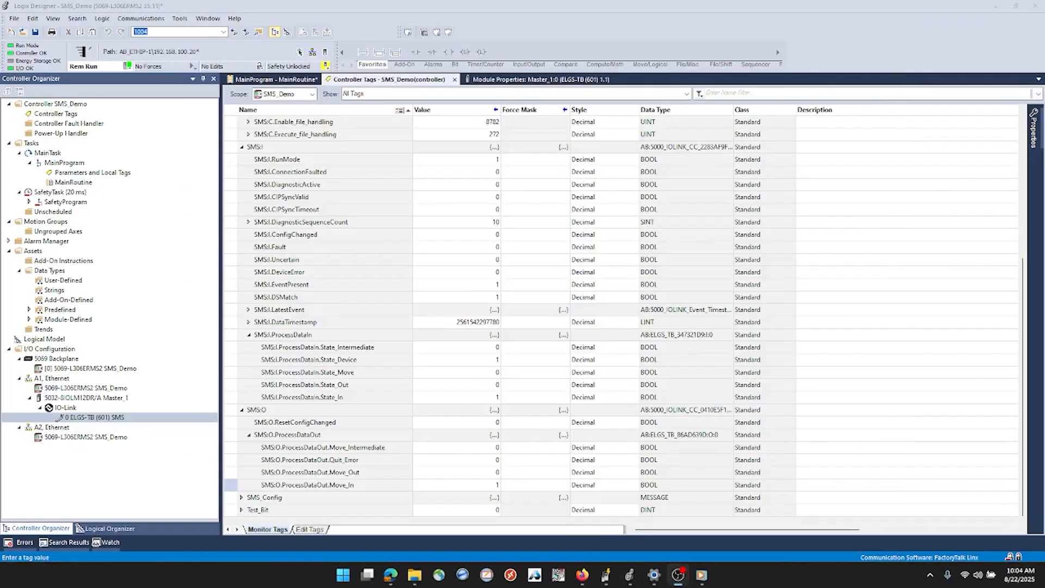
Add an empty rung after rung 0 in MainRoutine
left_click(269, 80)
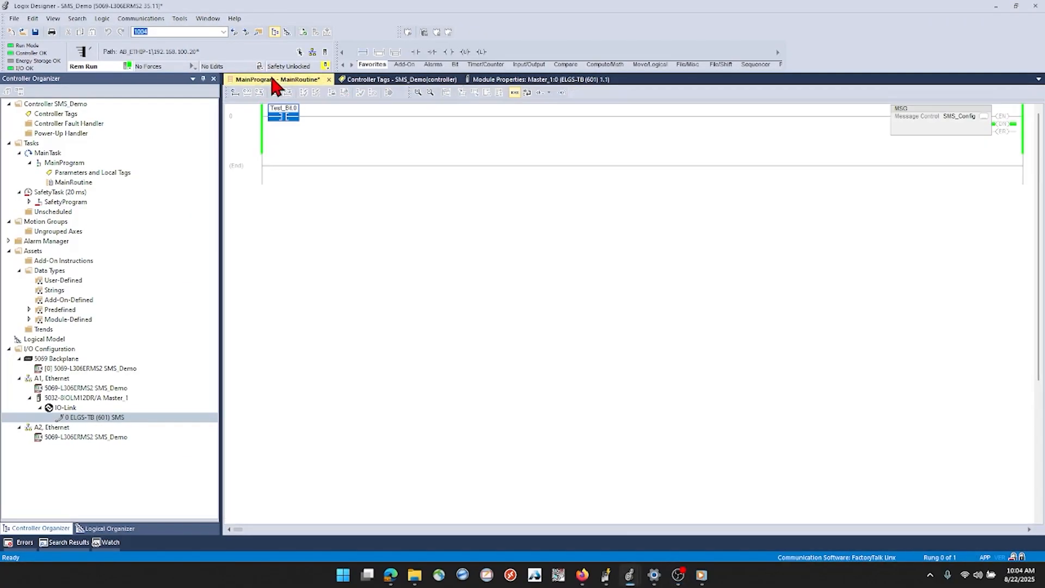
left_click(258, 164)
right_click(259, 166)
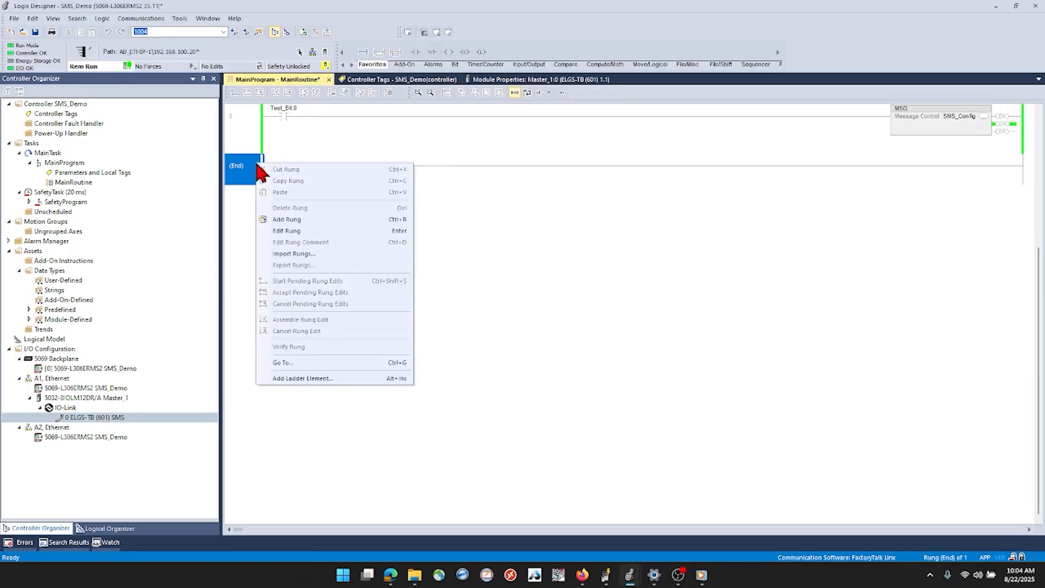
left_click(287, 228)
left_click(249, 180)
Import the rungs from Rungs3to6_from_MainRoutine.L5X after rung 1 using the Create operation
right_click(257, 173)
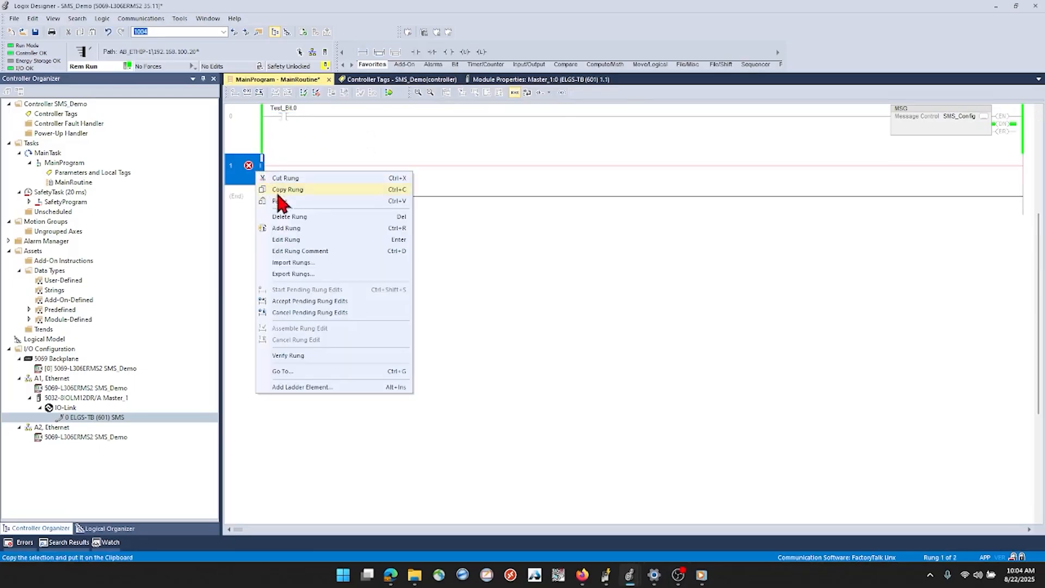
left_click(291, 261)
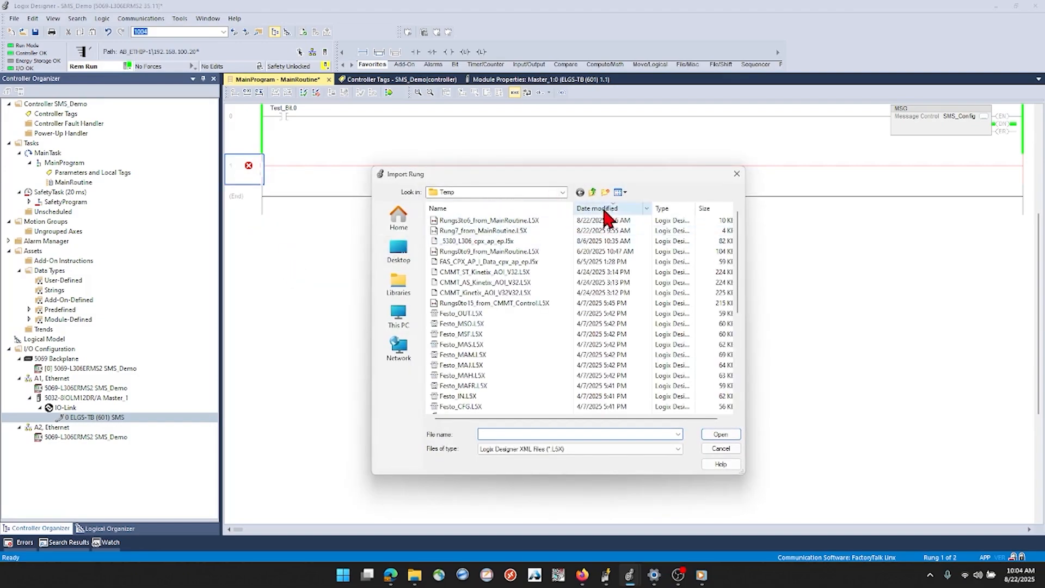
left_click(490, 223)
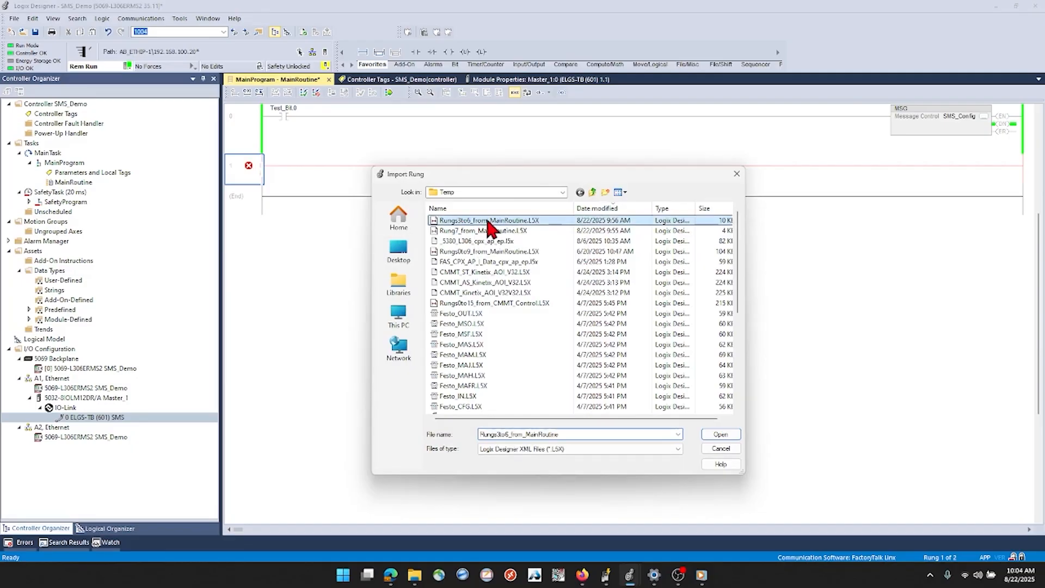
left_click(720, 434)
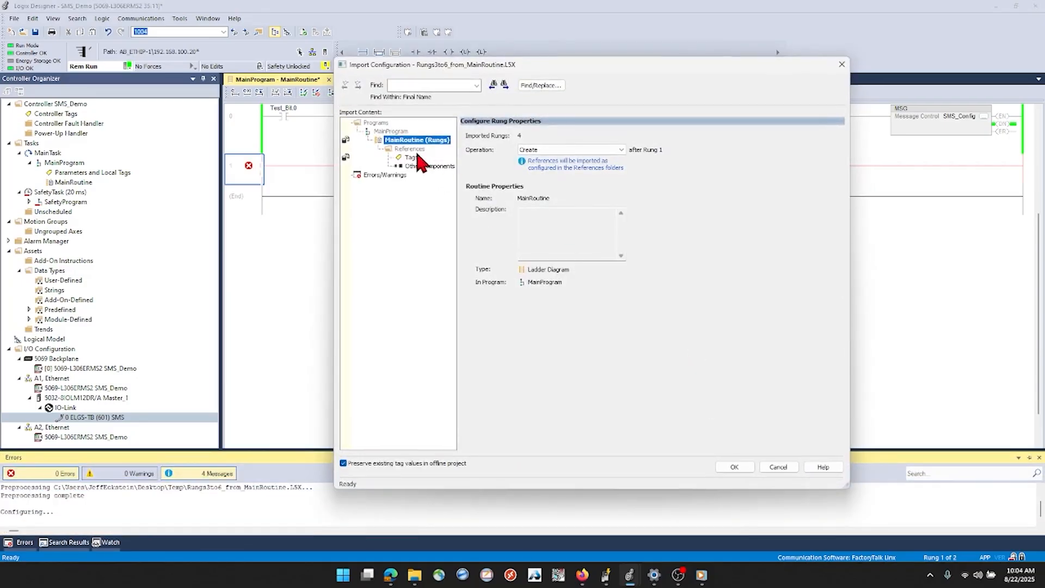
left_click(731, 468)
left_click(606, 352)
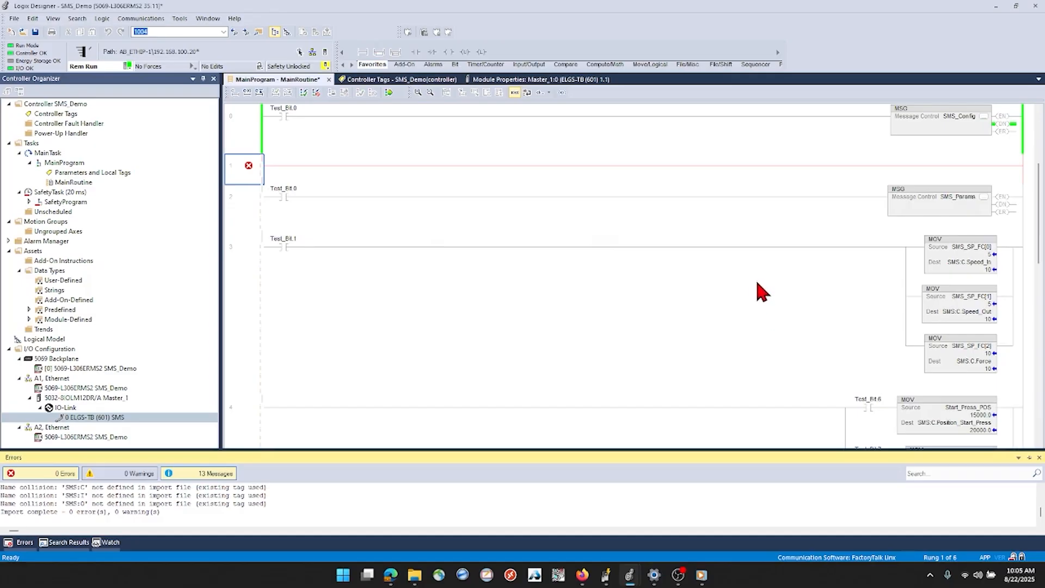
left_click(681, 288)
Delete the empty rung 1 above the imported rungs
left_click(259, 169)
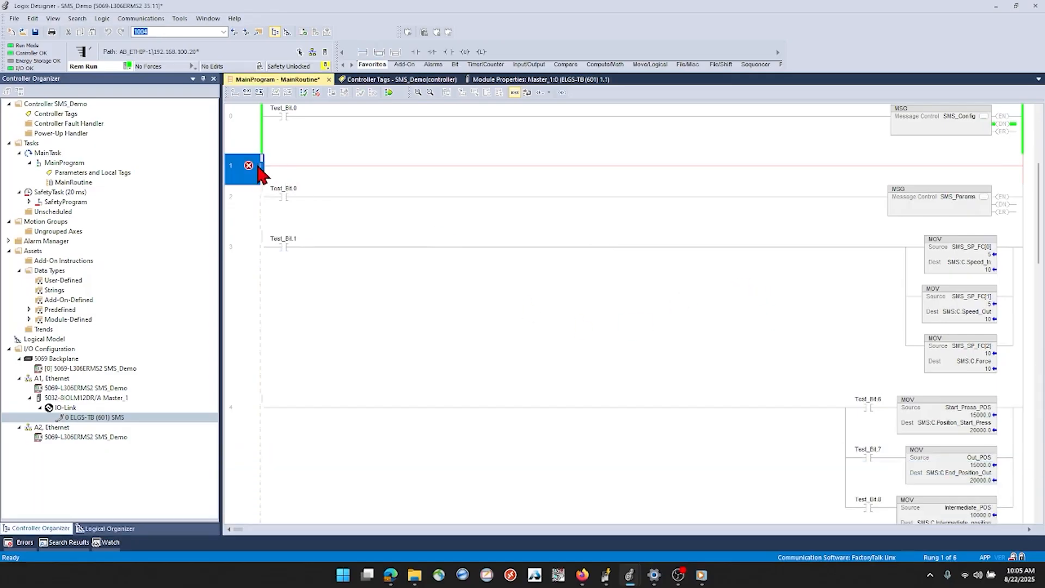
key("Delete")
Import the rung from Rung7_from_MainRoutine.L5X after the last rung using the Create operation, with logic edits imported as pending
scroll(279, 350, "down", 5)
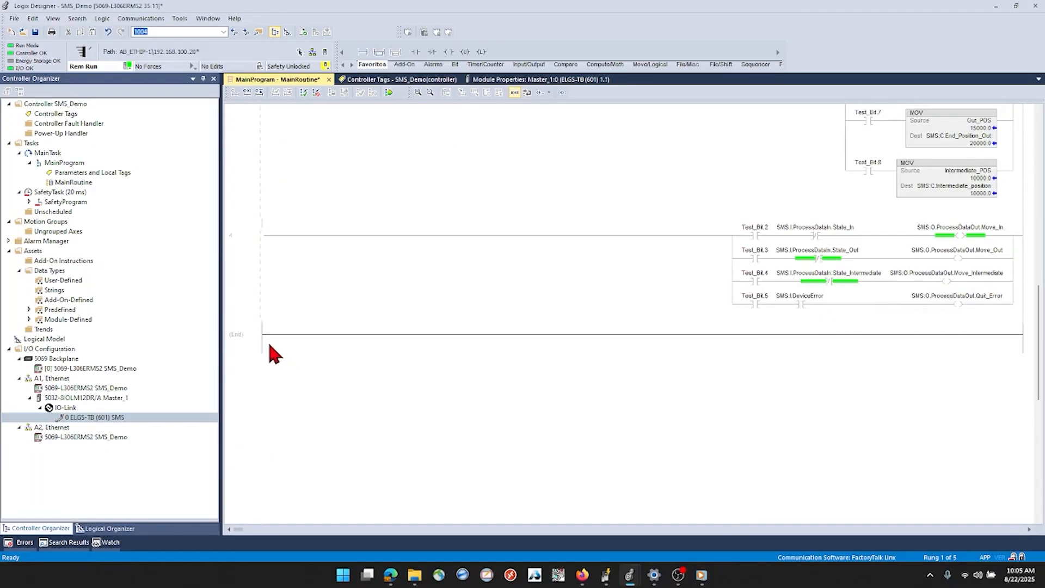
right_click(259, 334)
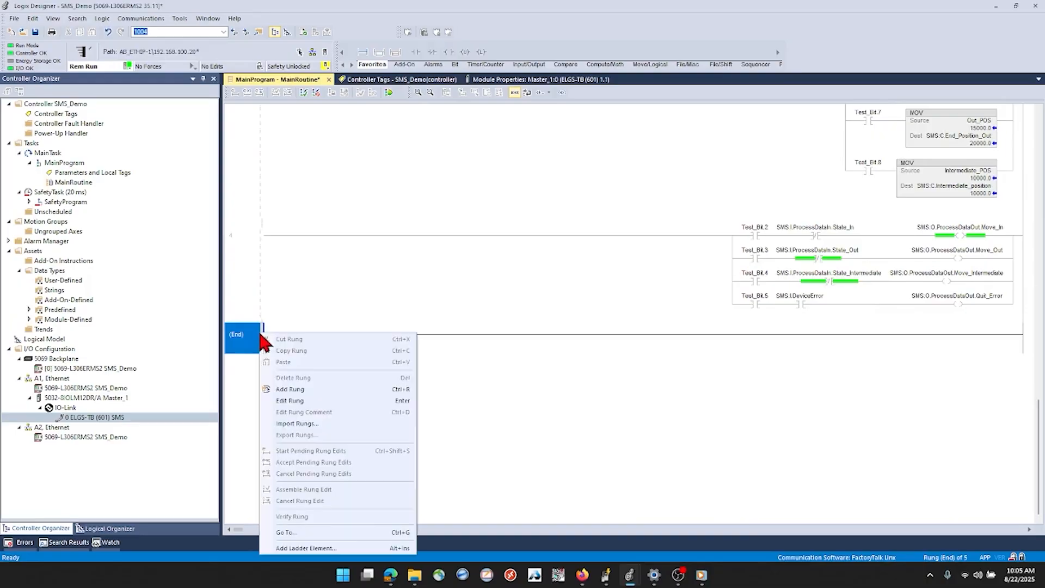
left_click(294, 424)
left_click(487, 231)
left_click(720, 434)
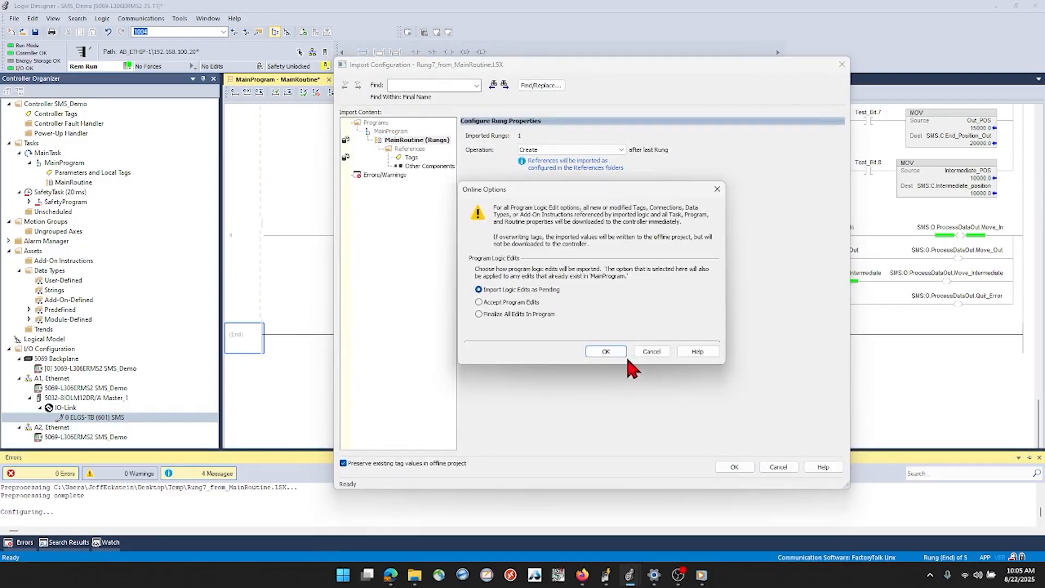
left_click(606, 351)
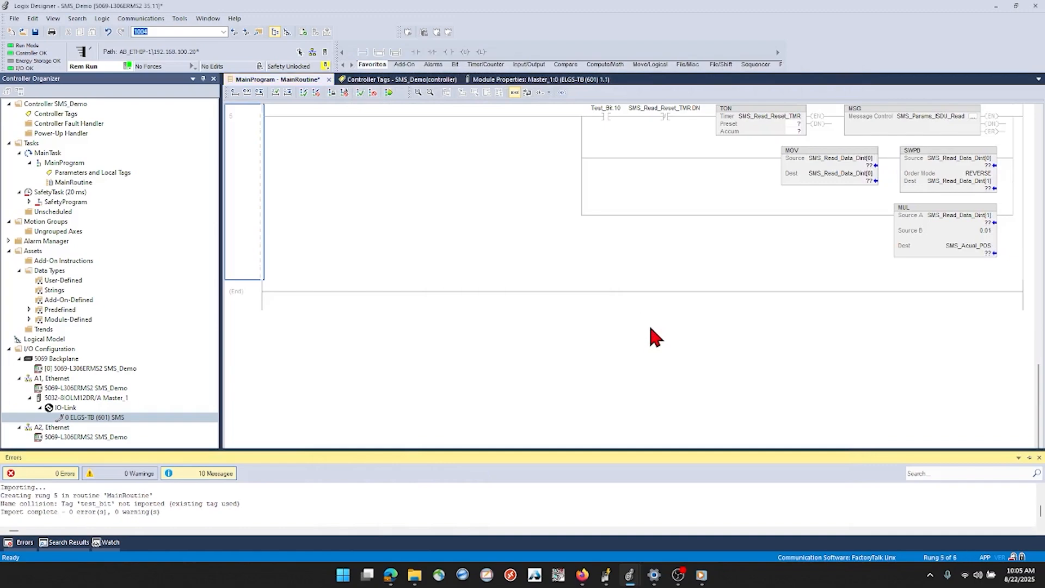
Finalize all pending edits in MainProgram so the imported rungs run in the controller
scroll(550, 317, "up", 5)
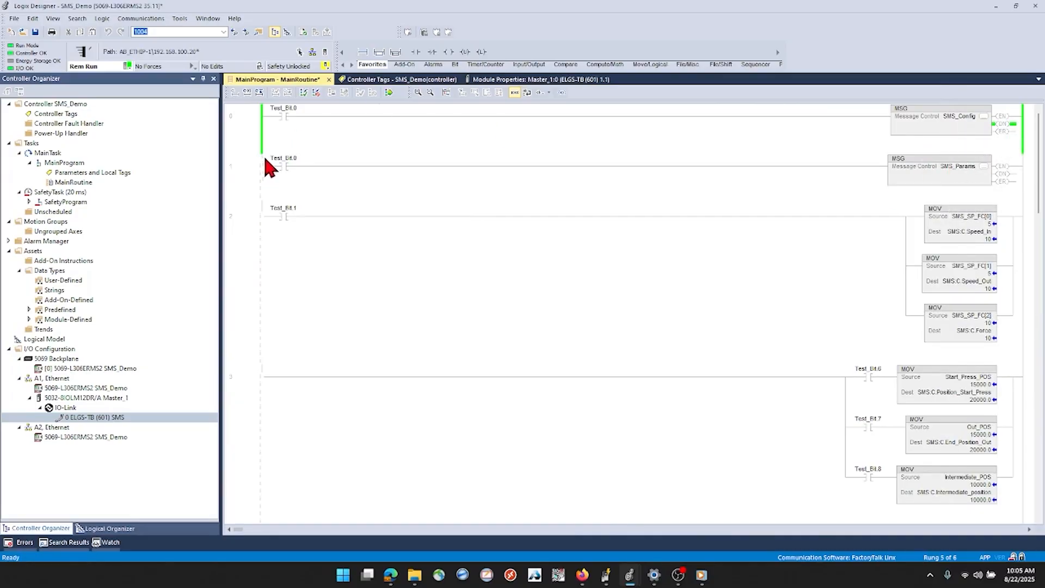
left_click(389, 93)
left_click(472, 409)
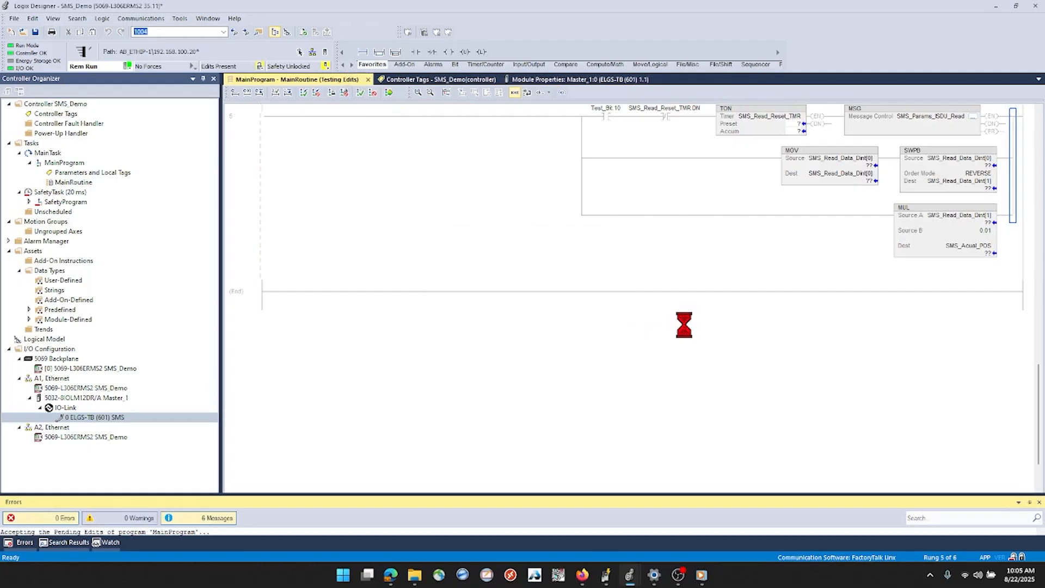
Change the contact driving the SMS_Config message on rung 0 to Test_Bit.31 and finalize the program edits
scroll(584, 290, "up", 10)
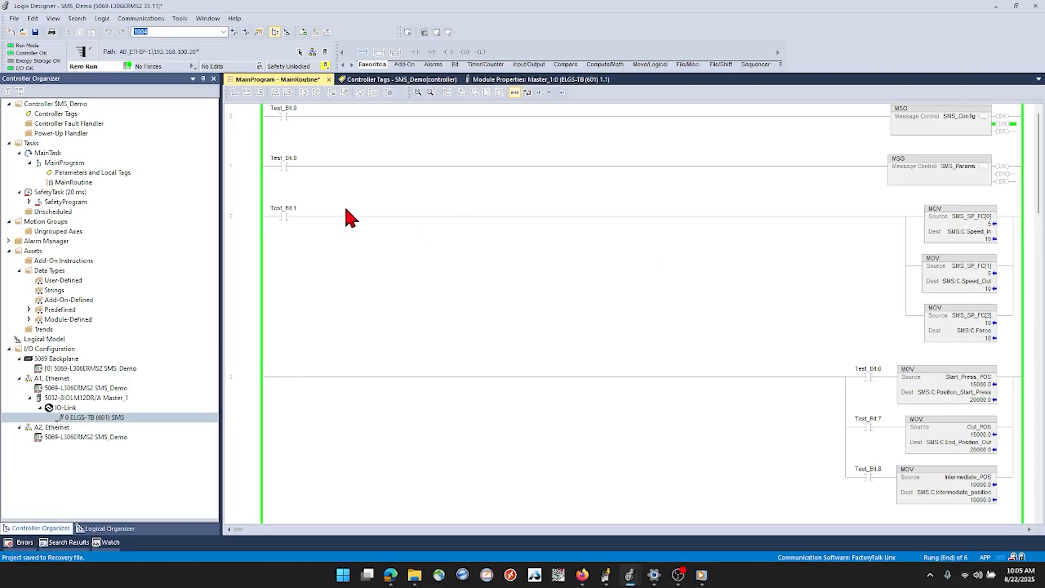
left_click(892, 163)
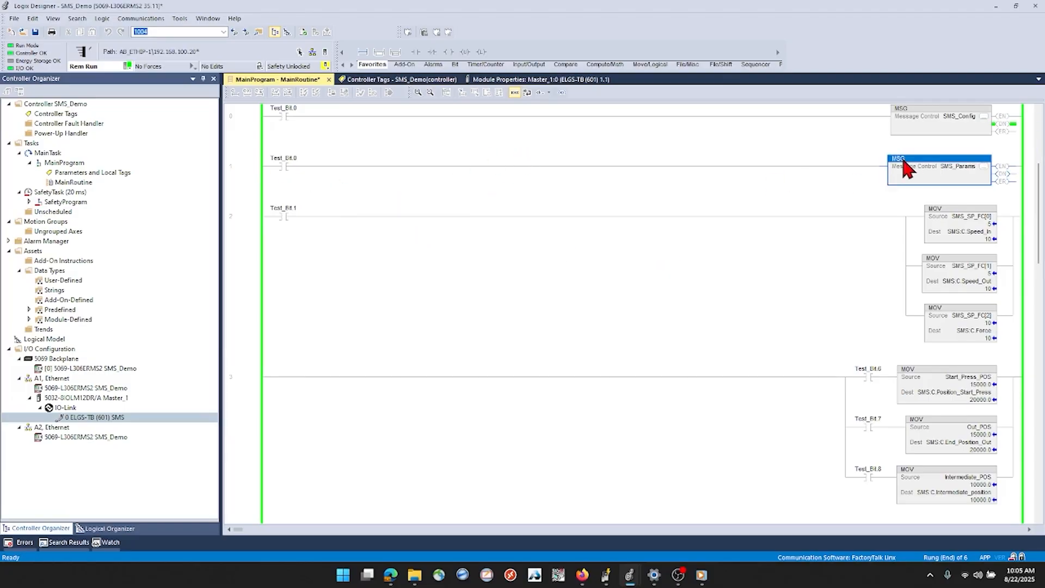
left_click(914, 110)
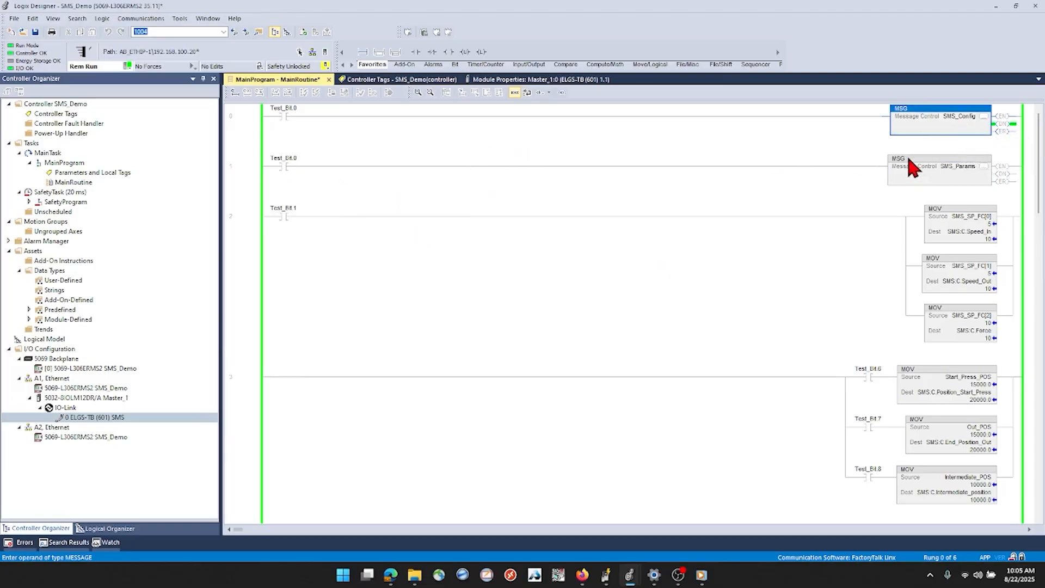
left_click(957, 167)
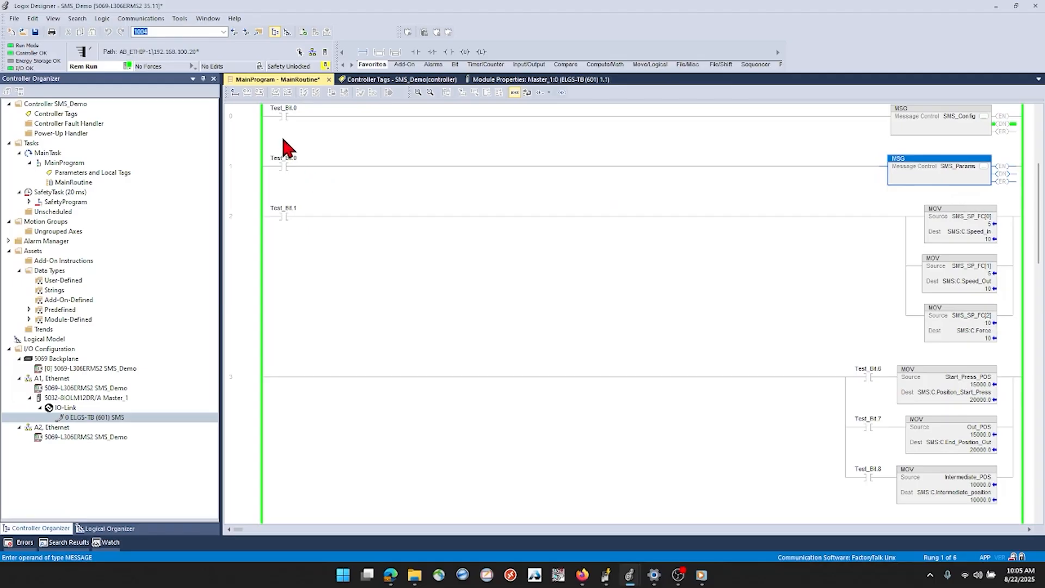
double_click(255, 117)
left_click(282, 109)
left_click(306, 110)
left_click(468, 295)
left_click(368, 336)
left_click(275, 144)
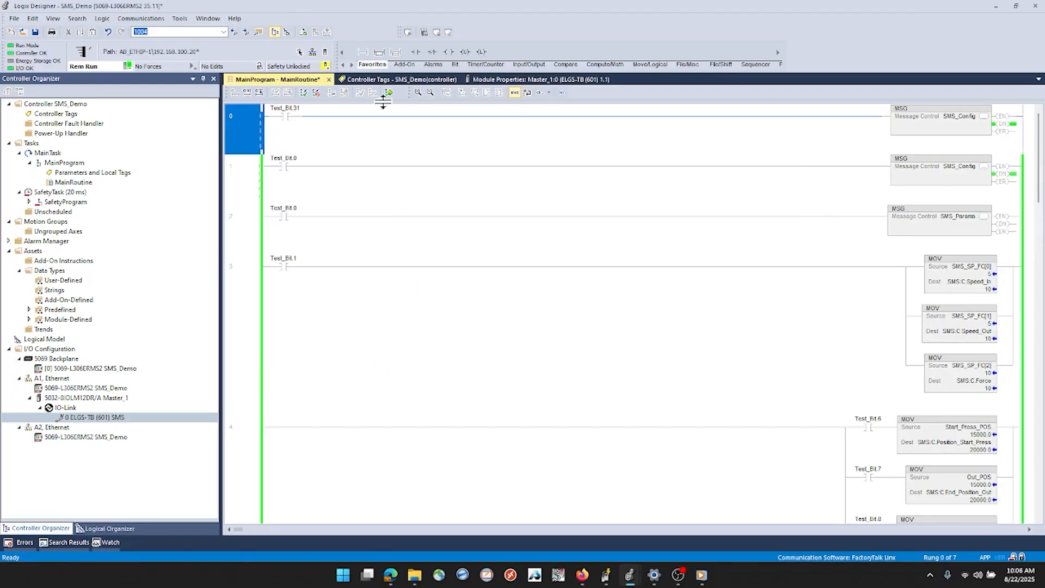
left_click(389, 92)
left_click(467, 407)
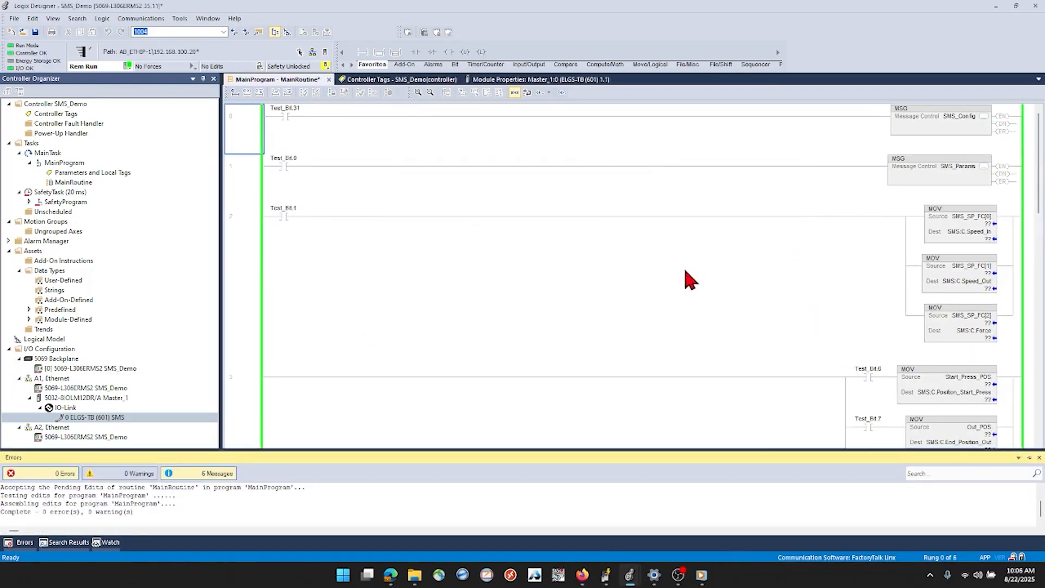
Review the message type and communication path of the SMS_Params message on rung 1, leaving its configuration as is
left_click(312, 169)
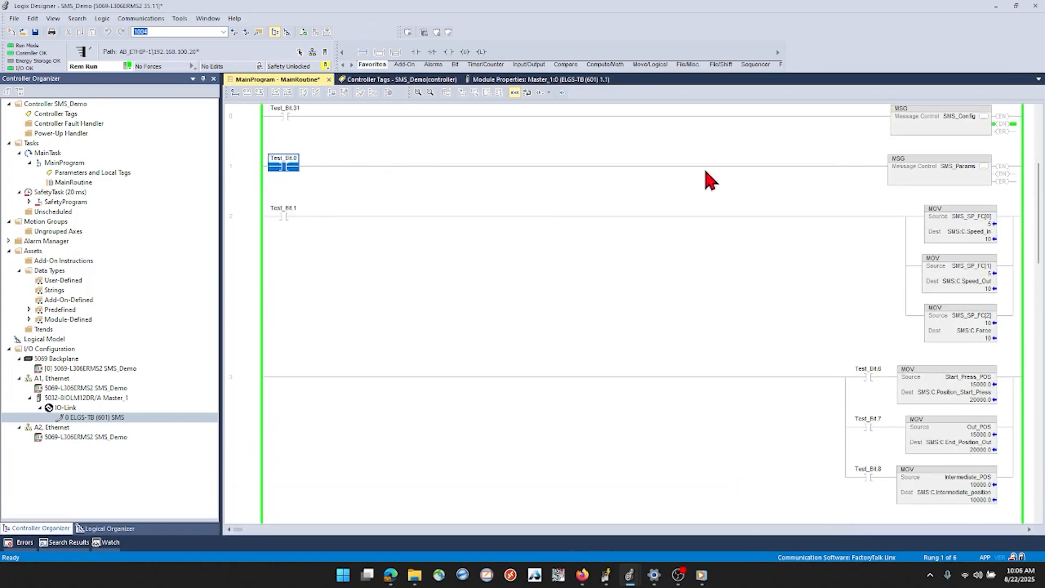
left_click(893, 159)
left_click(983, 166)
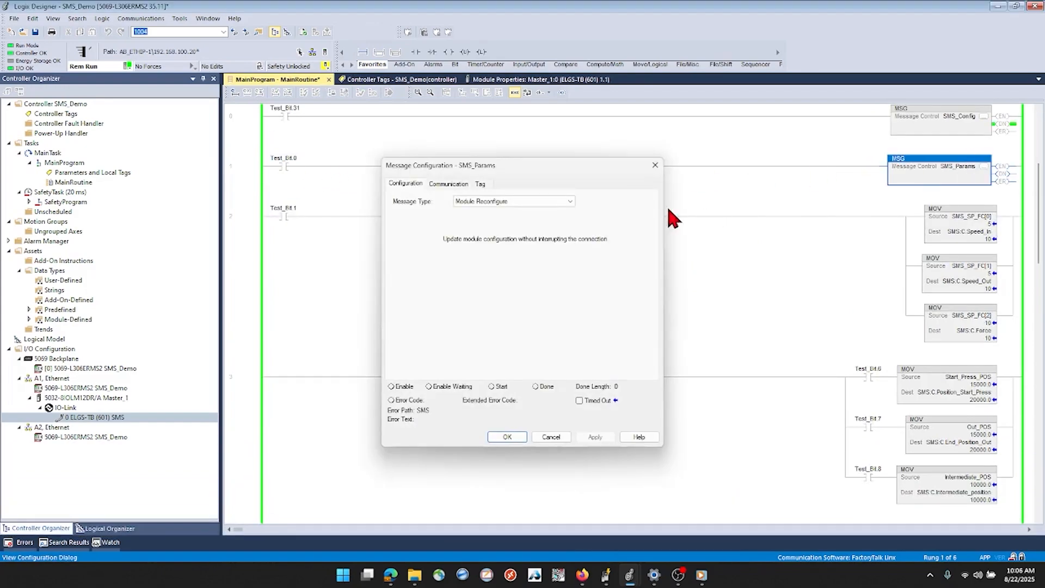
left_click(448, 184)
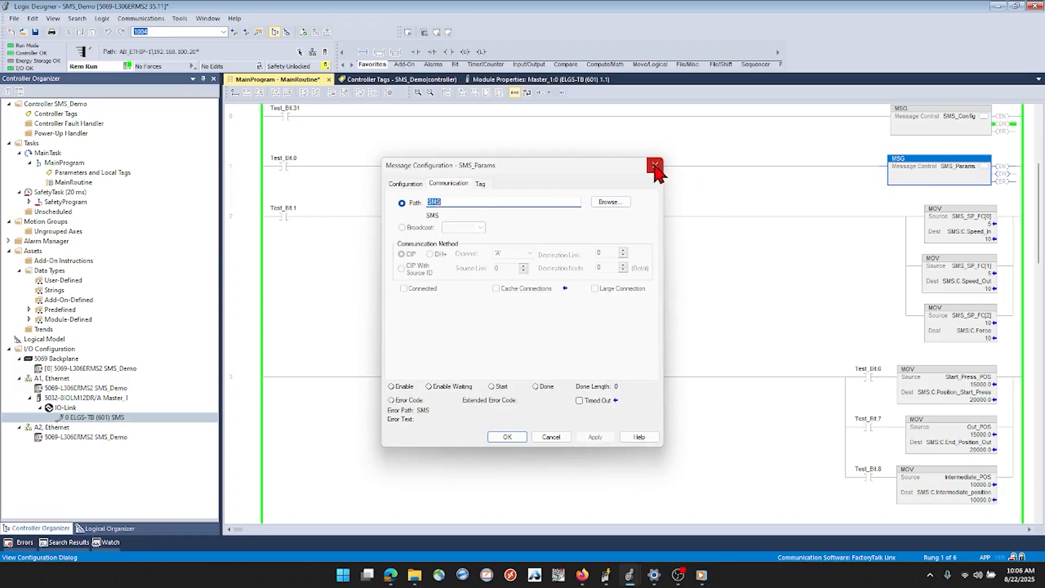
left_click(655, 165)
Set the SMS_SP_FC[0] and SMS_SP_FC[1] source values of the two speed MOV instructions on rung 2 to 10
left_click(285, 218)
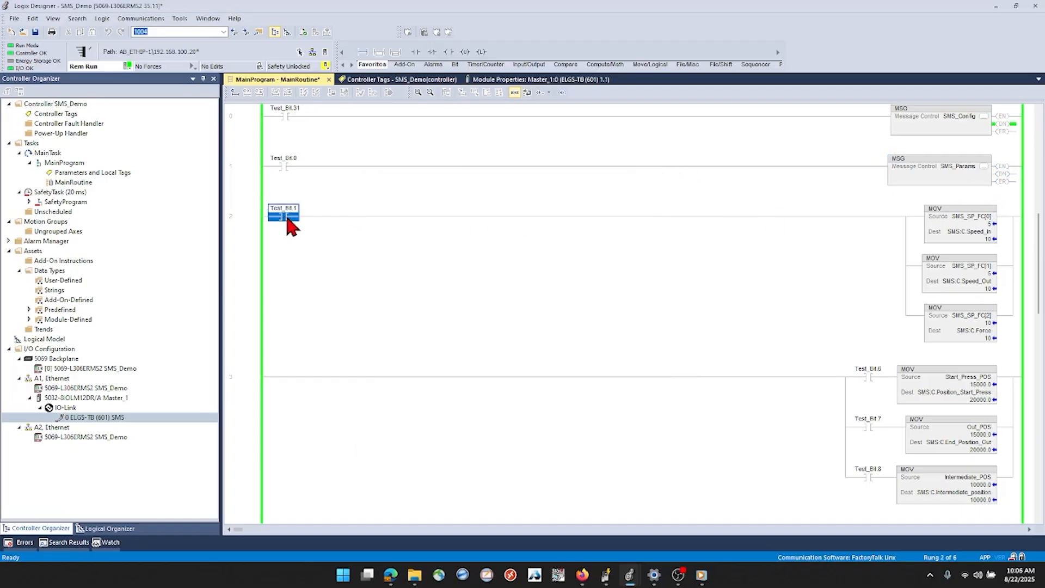
left_click(975, 224)
left_click(975, 281)
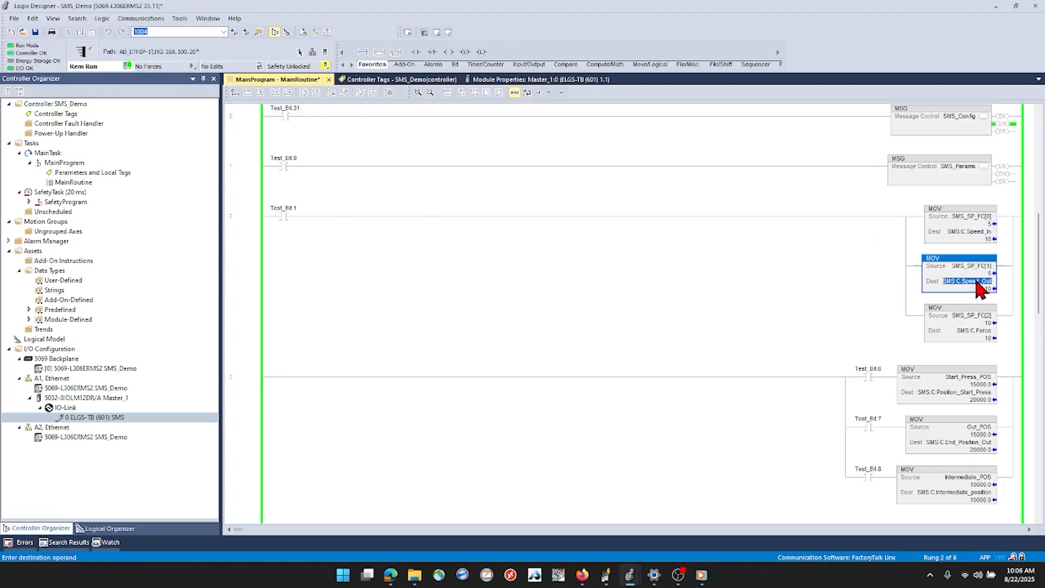
left_click(974, 332)
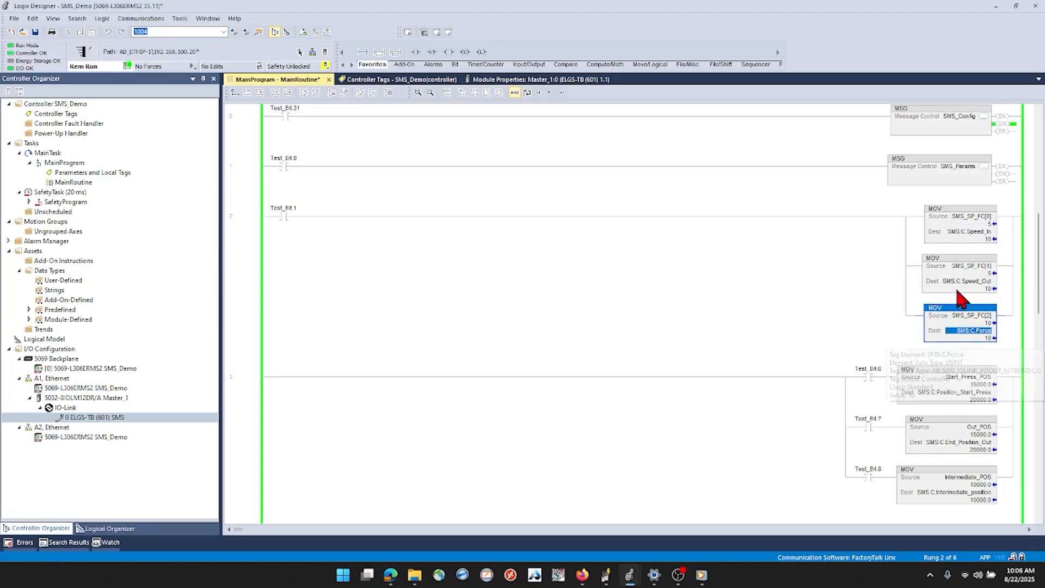
left_click(969, 232)
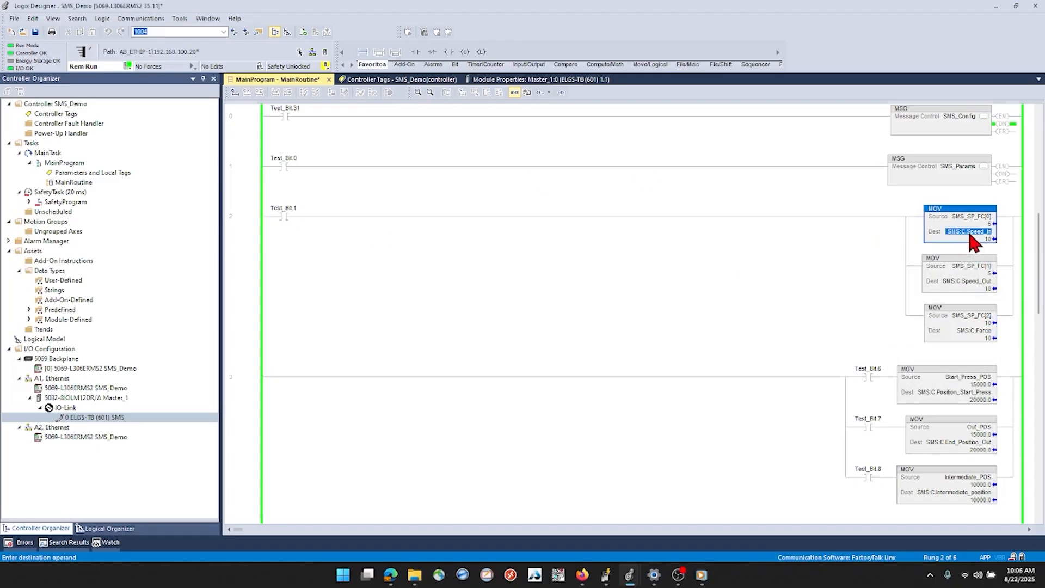
left_click(964, 218)
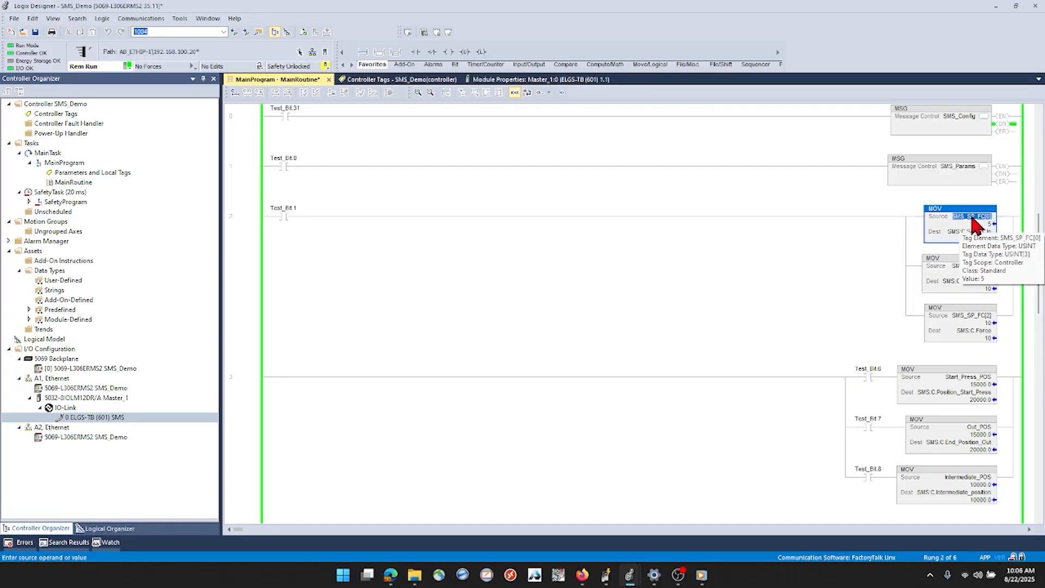
left_click(964, 232)
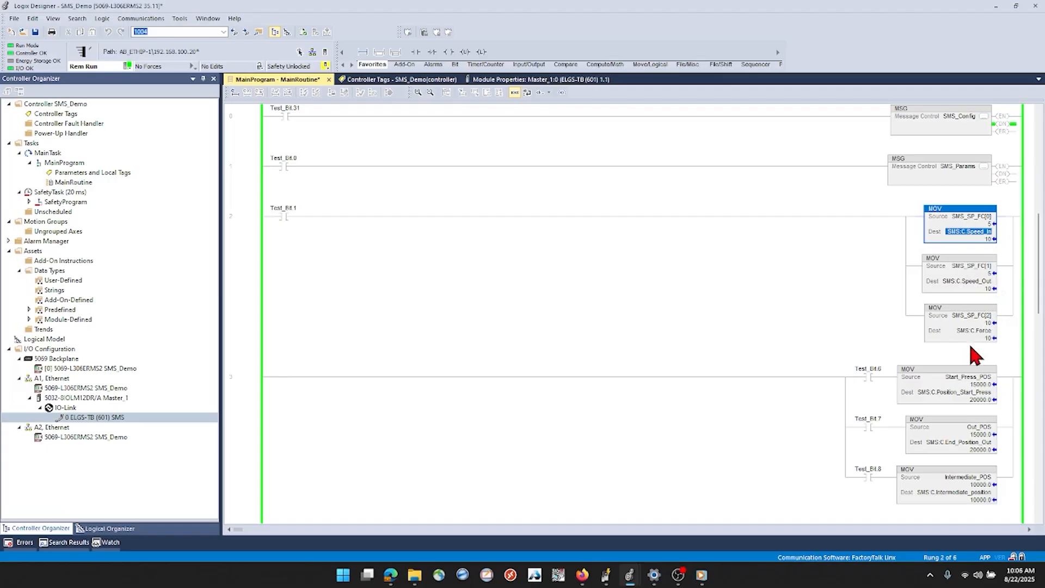
left_click(973, 224)
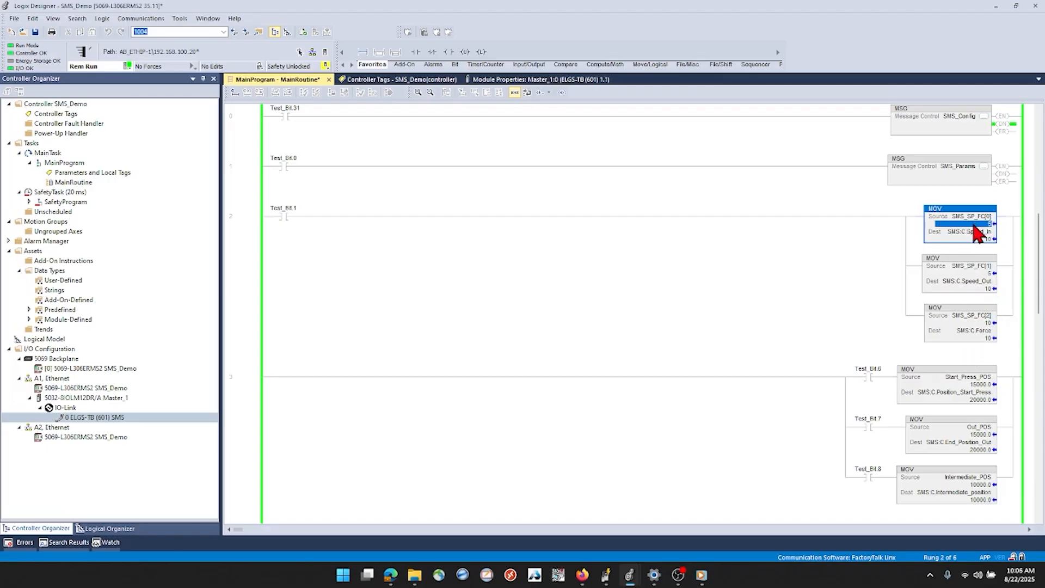
left_click(986, 275)
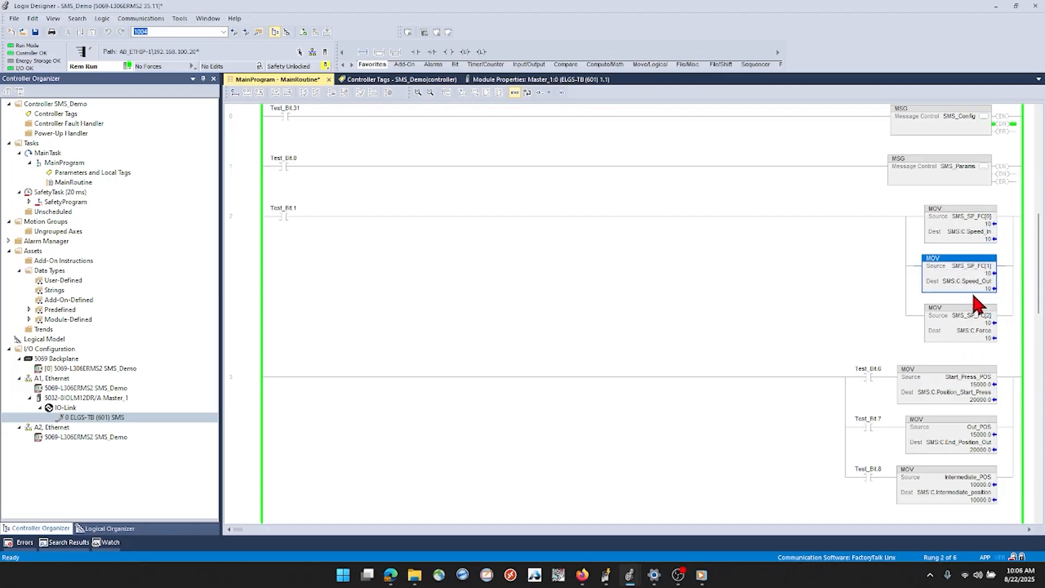
left_click(286, 218)
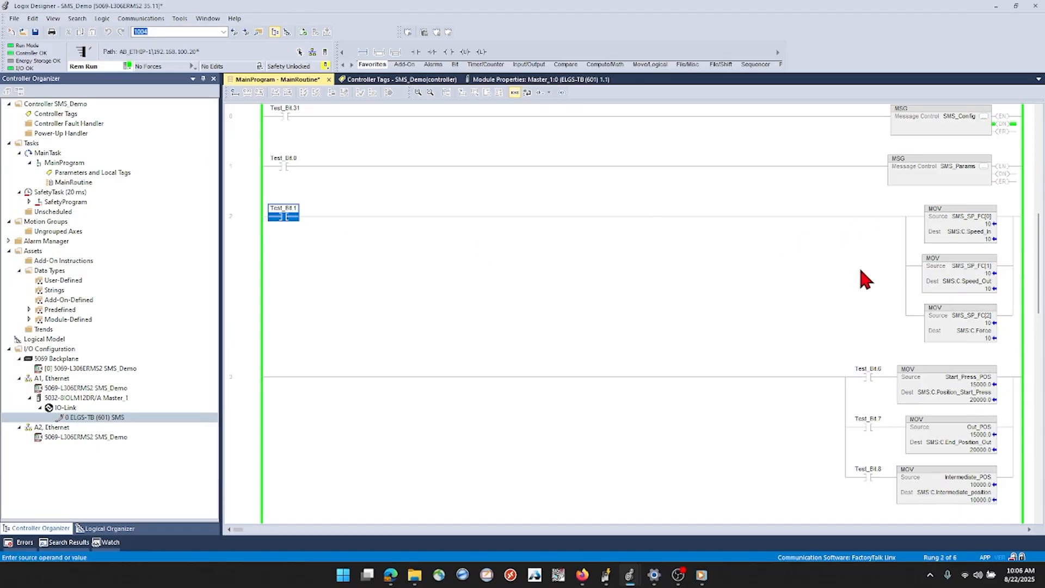
Examine the sources, destinations and trigger bits of the start press, end and intermediate position MOV instructions on rung 3
scroll(824, 299, "down", 3)
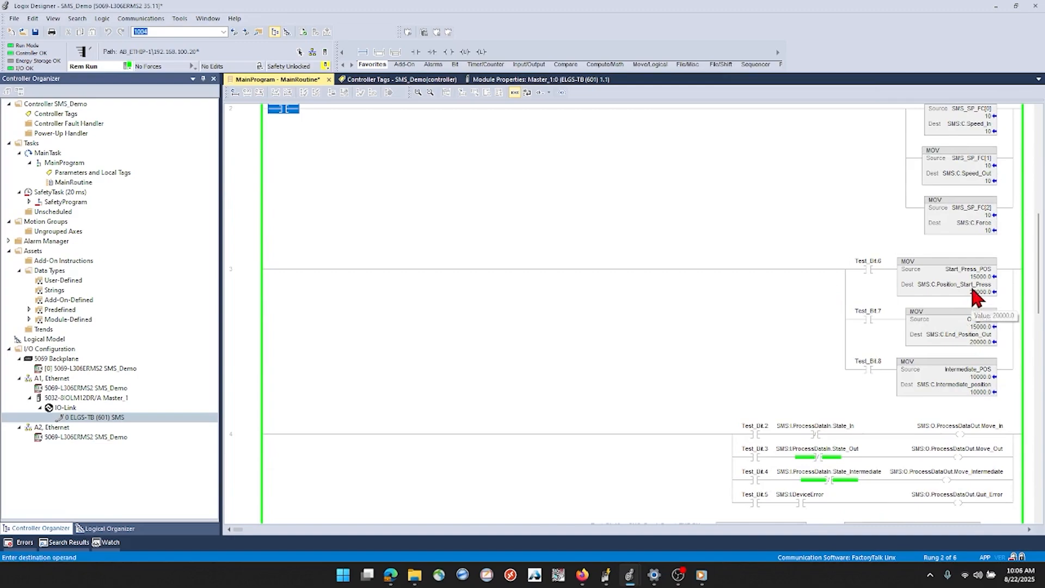
mouse_move(972, 289)
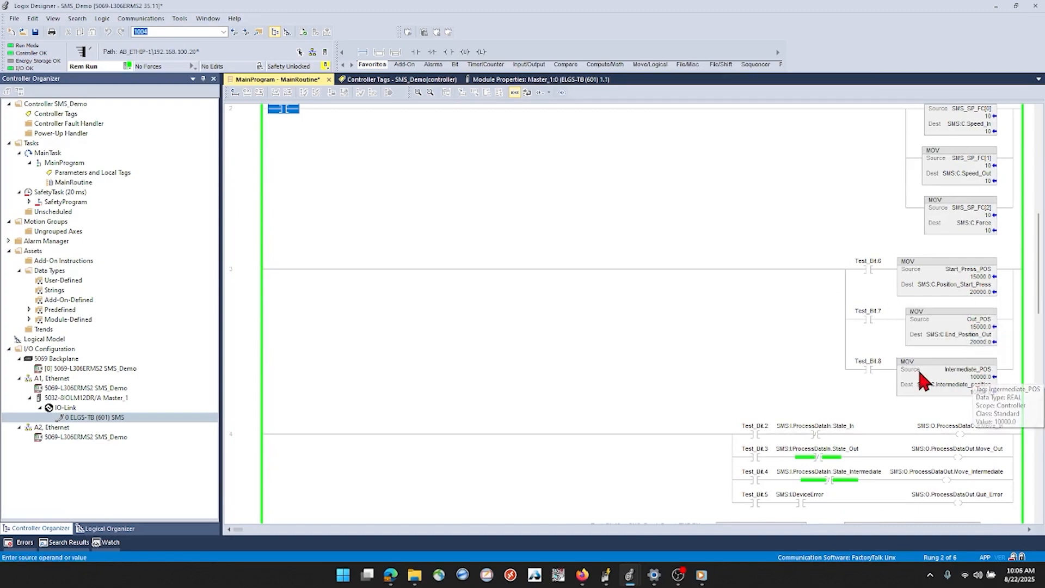
left_click(950, 384)
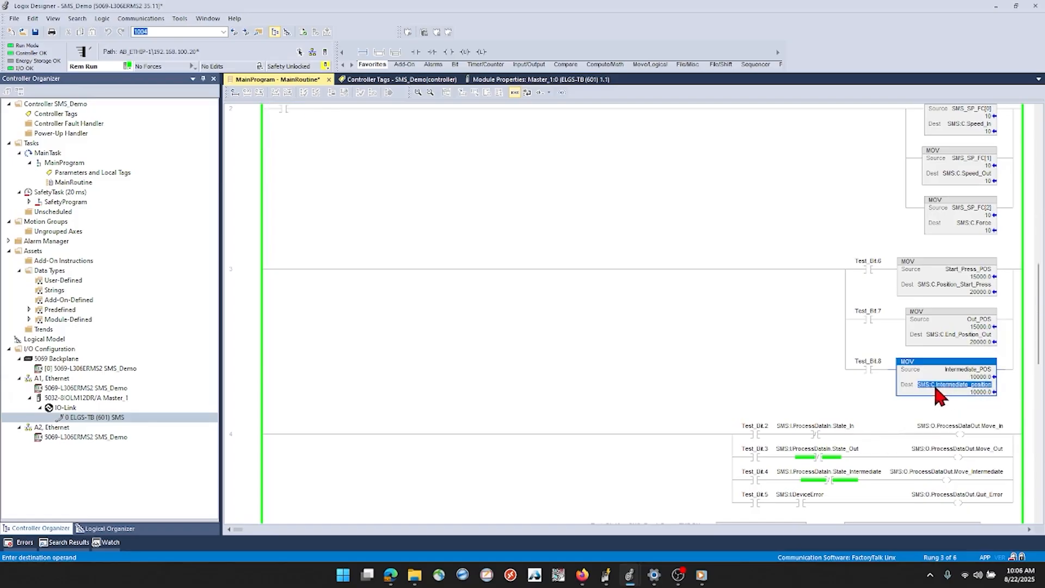
left_click(939, 334)
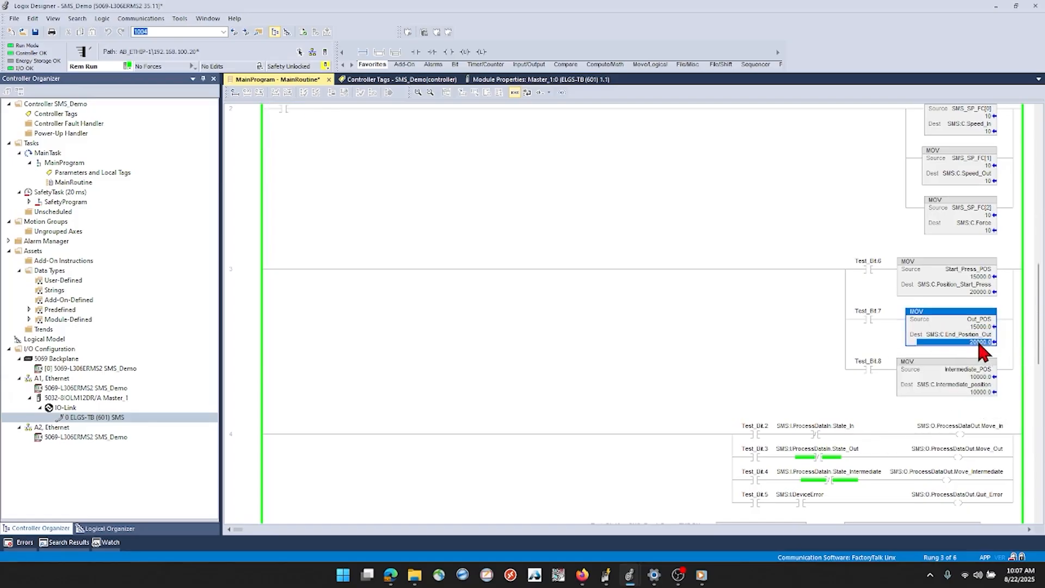
left_click(981, 291)
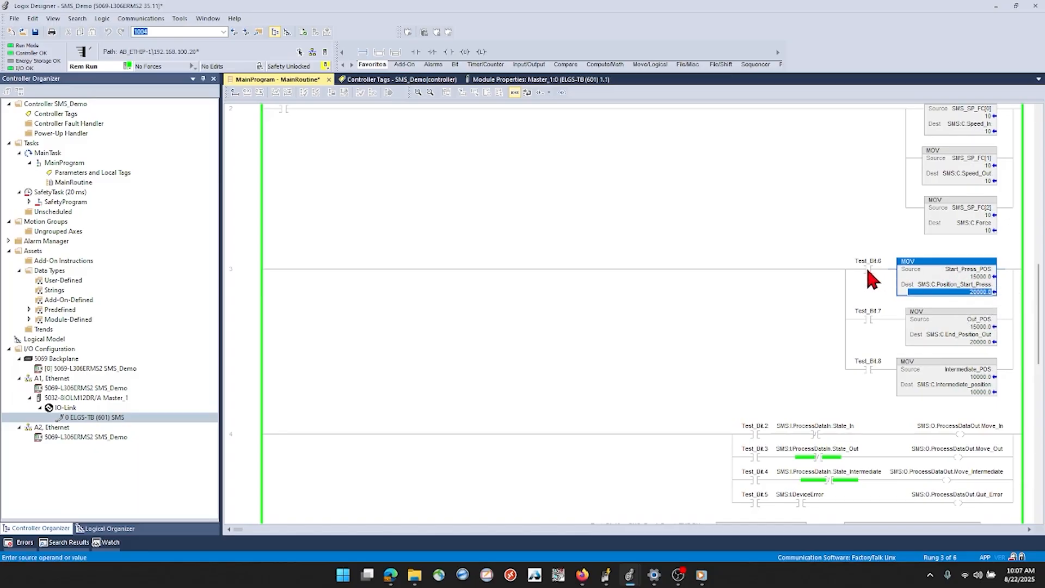
left_click(956, 268)
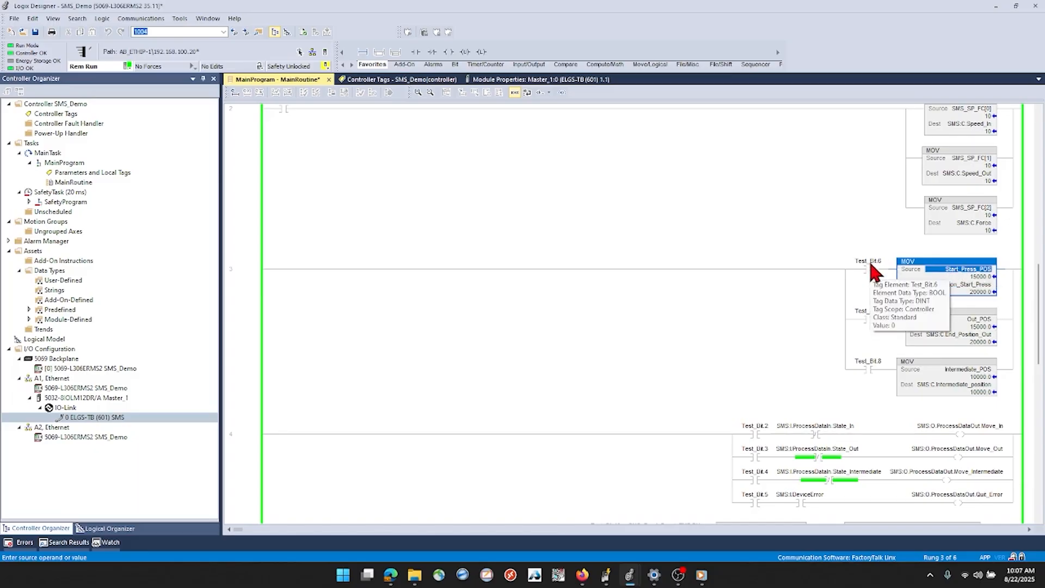
scroll(796, 277, "up", 3)
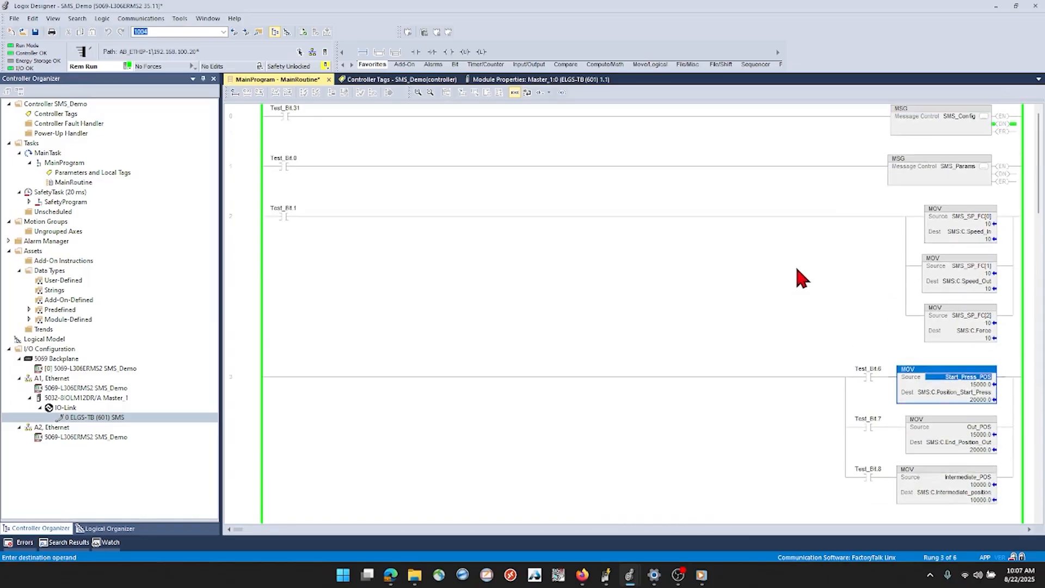
left_click(915, 166)
scroll(895, 305, "down", 3)
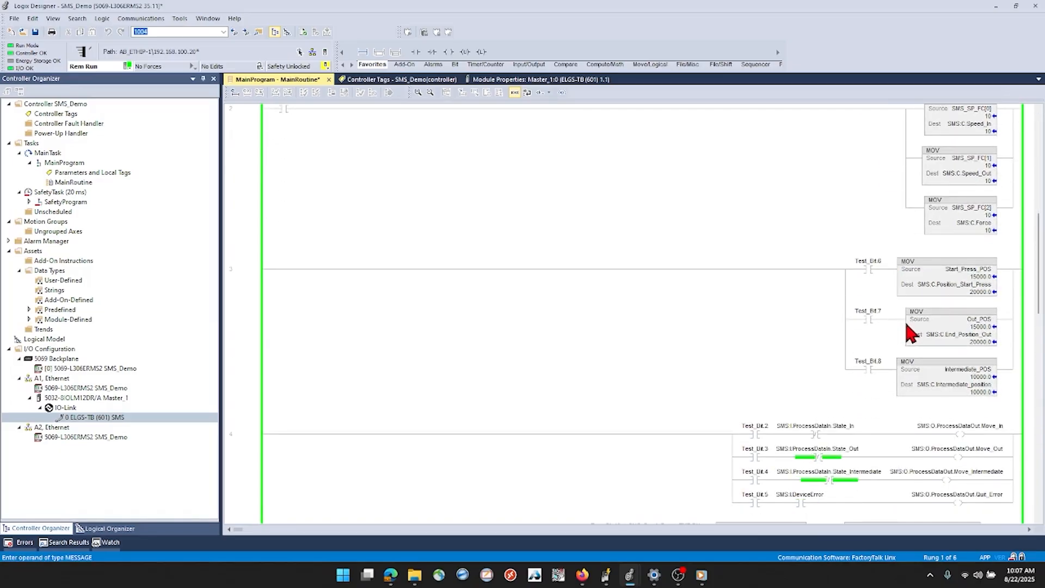
left_click(981, 377)
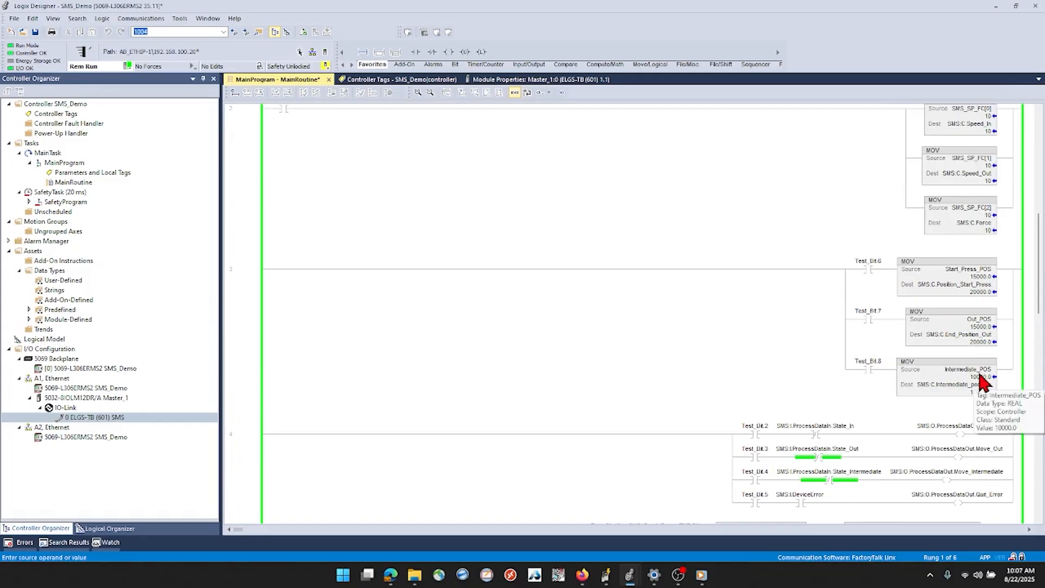
Toggle Test_Bit.6 on and off to load Start_Press_POS into SMS:C.Position_Start_Press, and set Test_Bit.0 to trigger the SMS_Params message
left_click(868, 268)
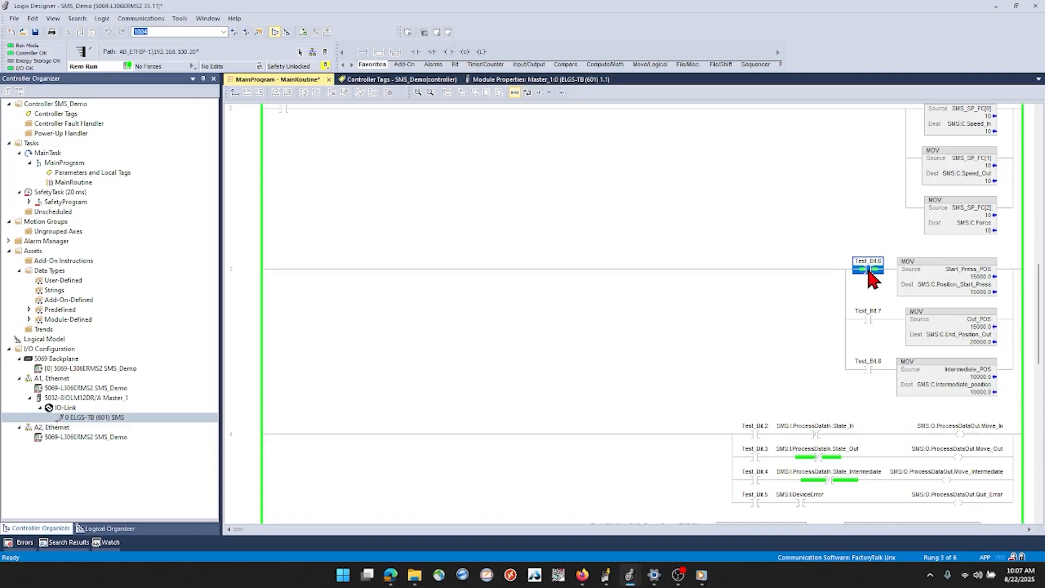
key("ctrl+t")
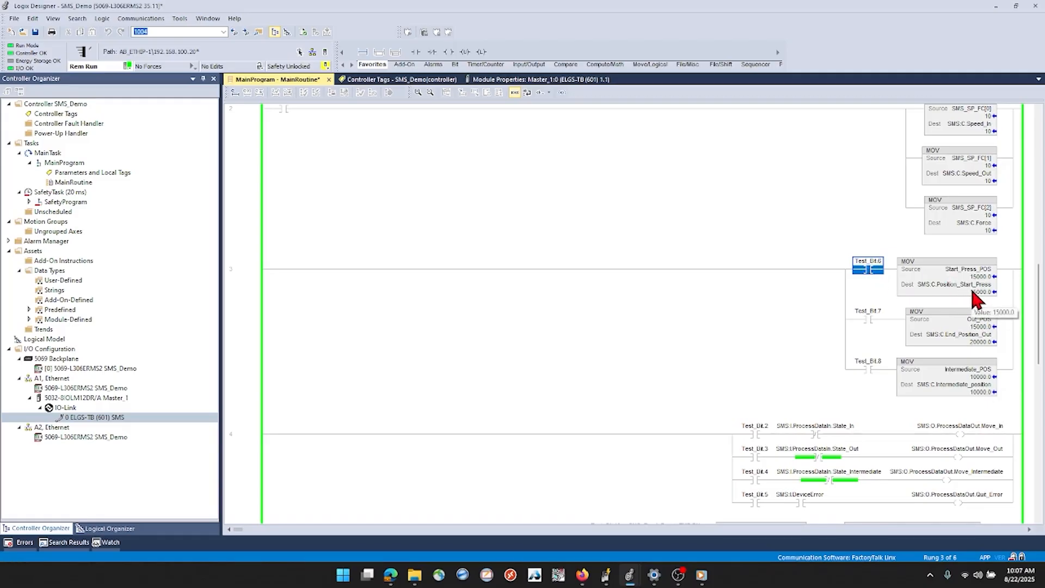
scroll(534, 329, "up", 3)
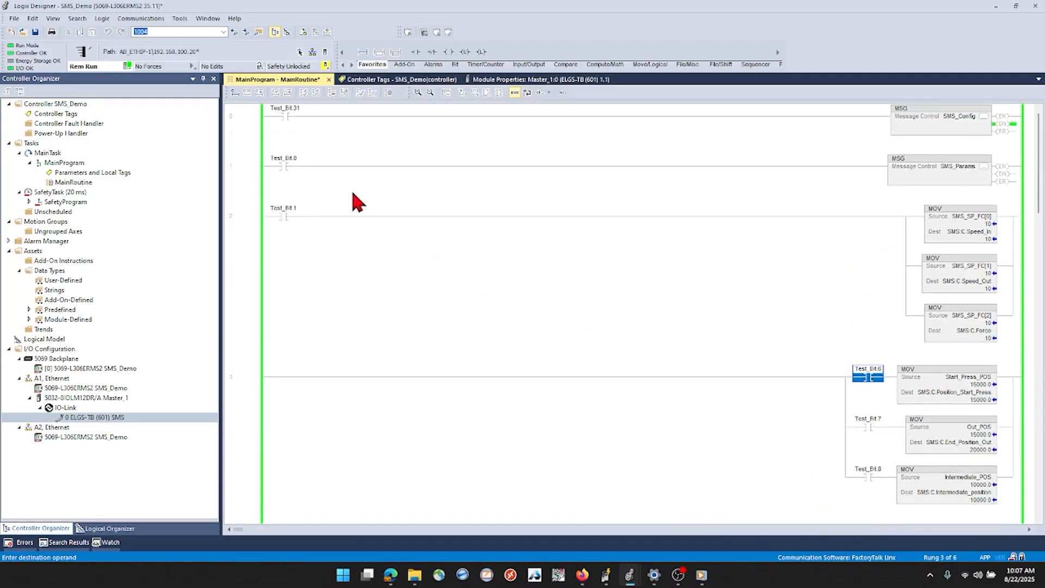
left_click(284, 166)
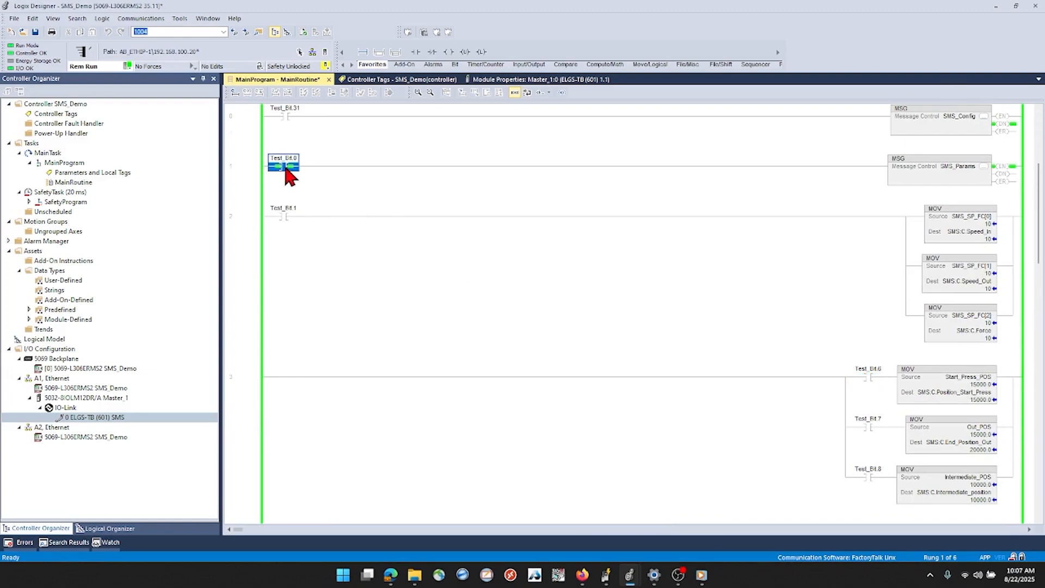
Bring the live camera view of the axis in front of the rung 4 move logic and return focus to the ladder editor
scroll(747, 342, "down", 5)
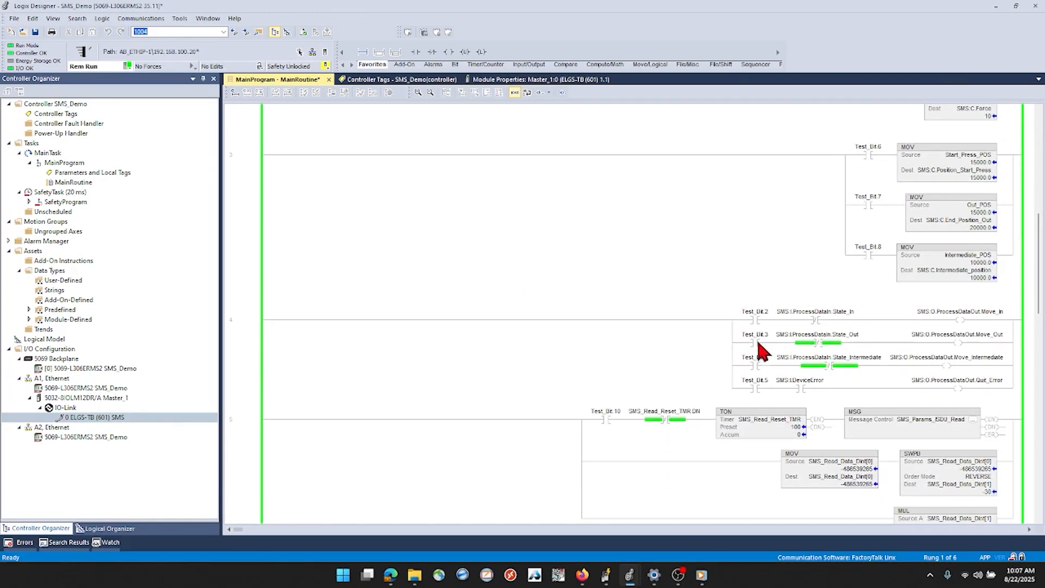
key("alt+Tab")
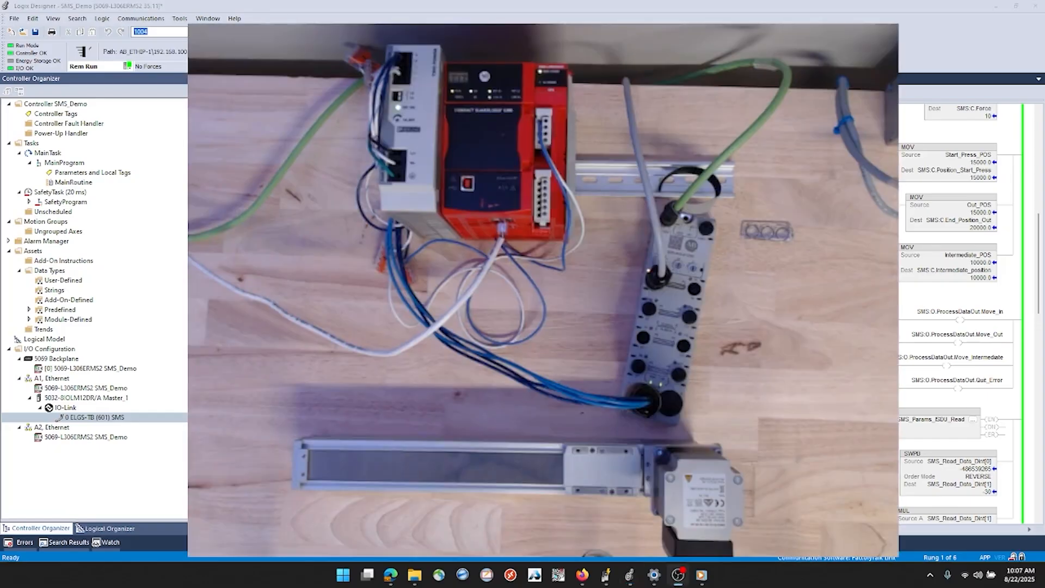
key("alt+Tab")
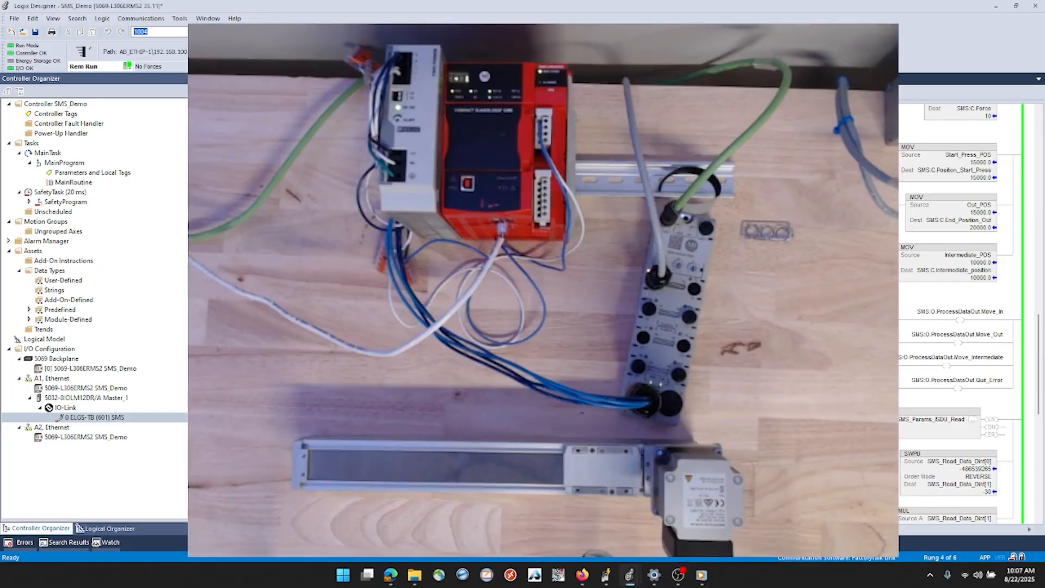
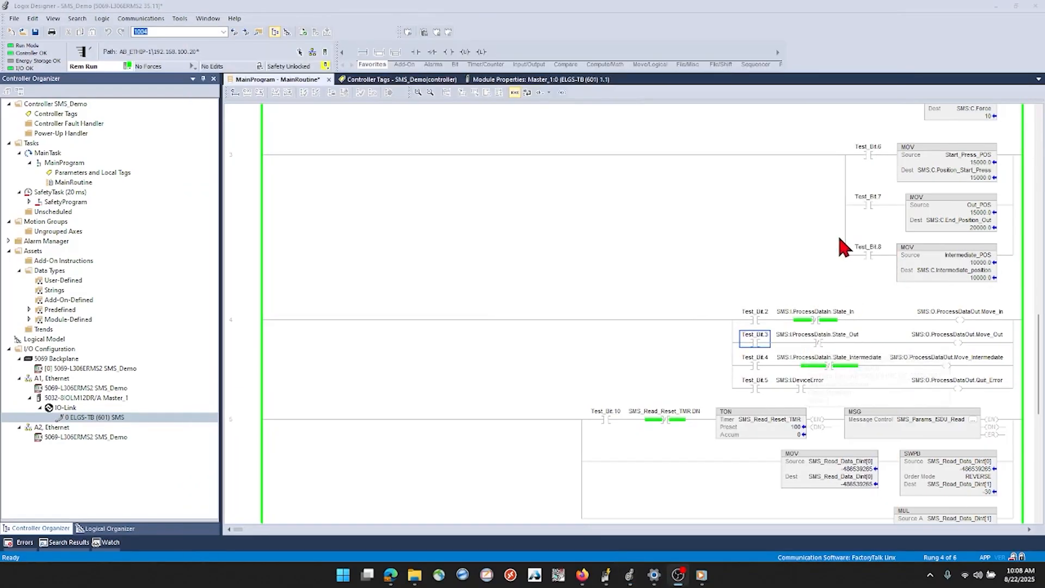
Set the SMS_SP_FC[2] source value of the force MOV instruction on rung 2 to 2
left_click(825, 248)
scroll(825, 255, "up", 5)
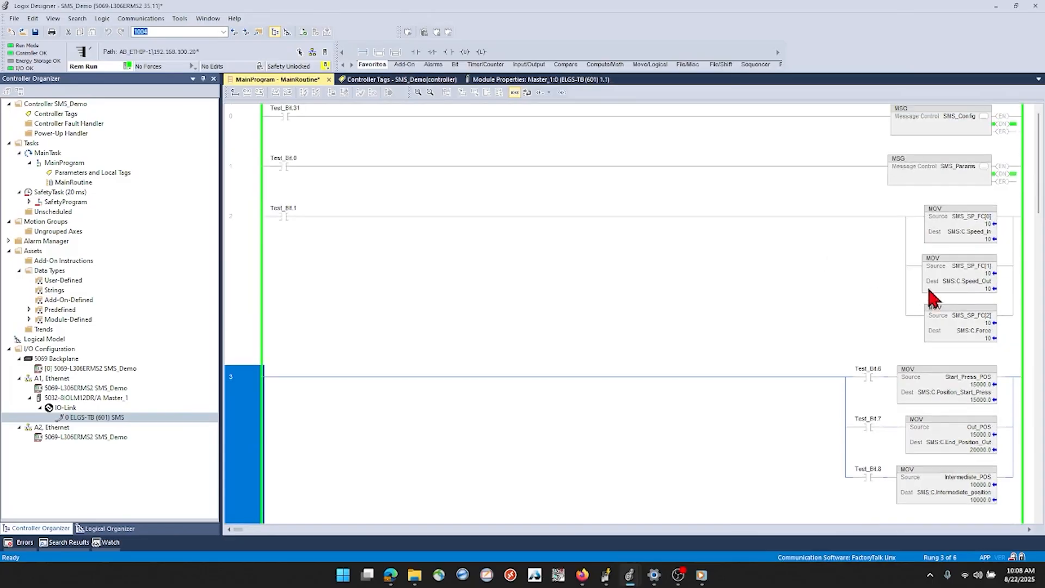
left_click(989, 325)
type("2")
key("Return")
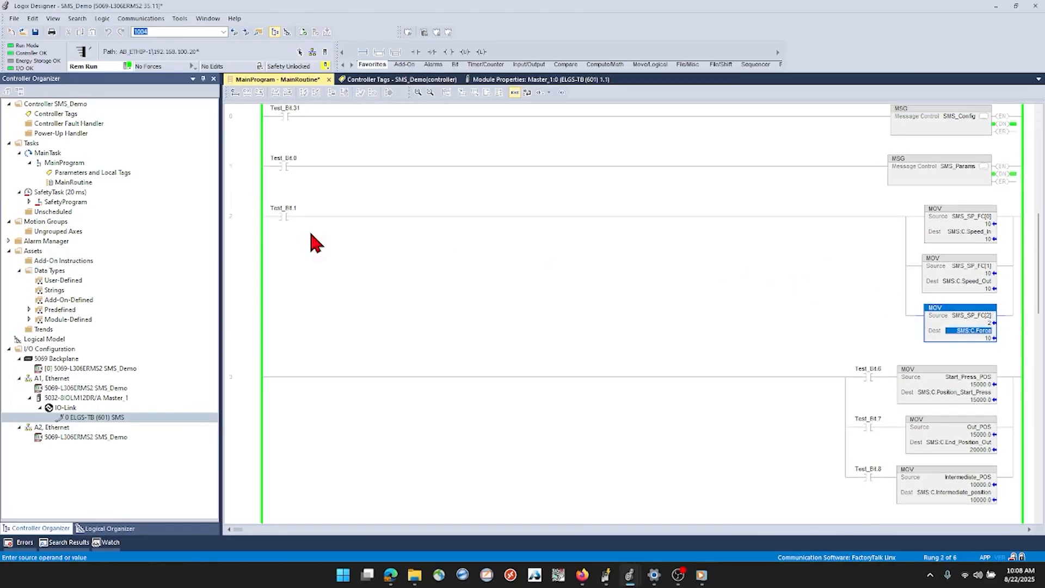
Toggle Test_Bit.1 on and off to load the speed and force values, and toggle Test_Bit.0 to trigger the SMS_Params message
left_click(282, 217)
key("ctrl+t")
key("ctrl+t")
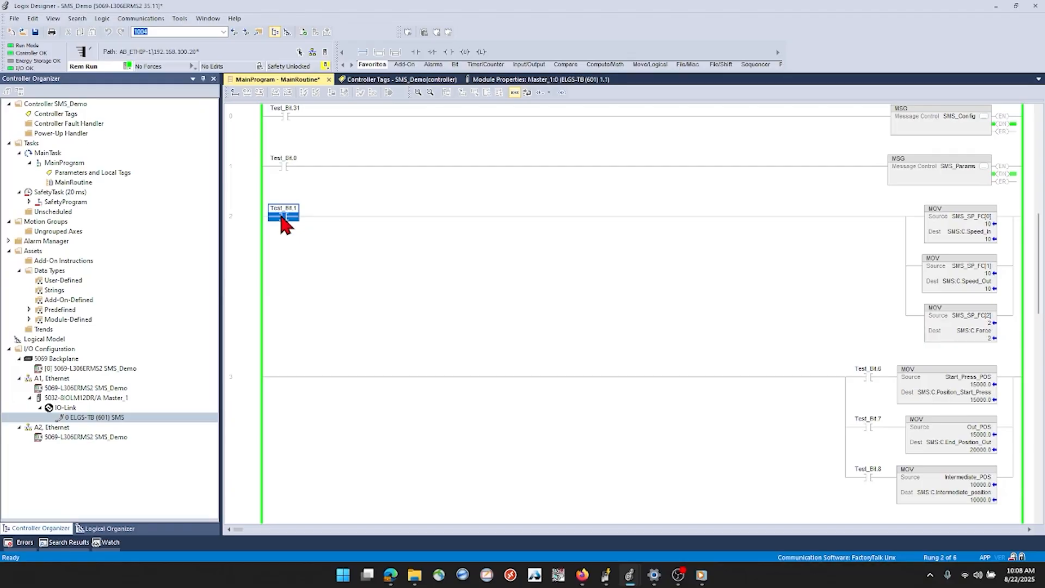
left_click(284, 167)
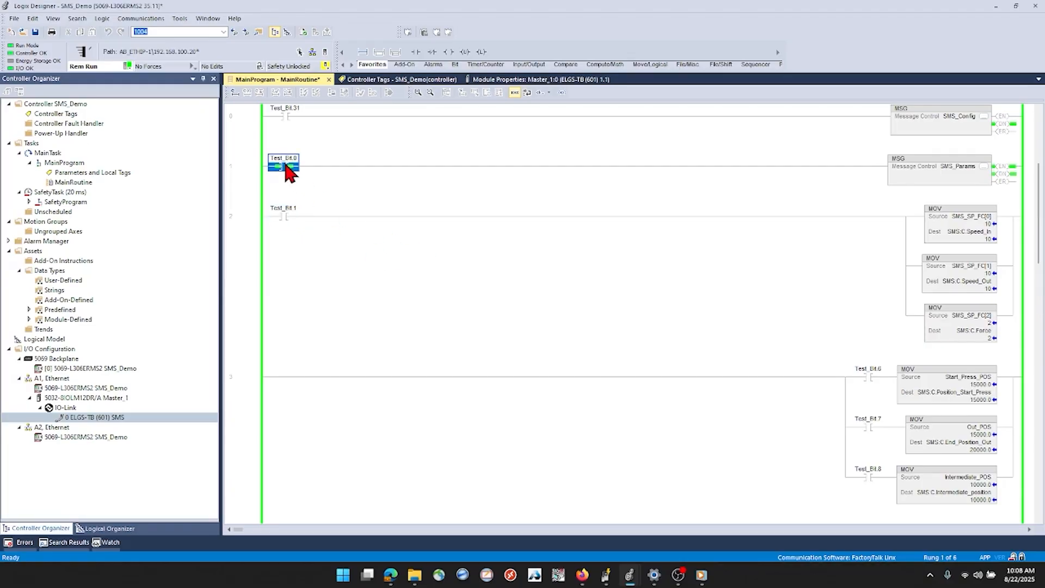
Toggle Test_Bit.2 and Test_Bit.3 on rung 4 to command the axis with Move_In and Move_Out
scroll(629, 269, "down", 5)
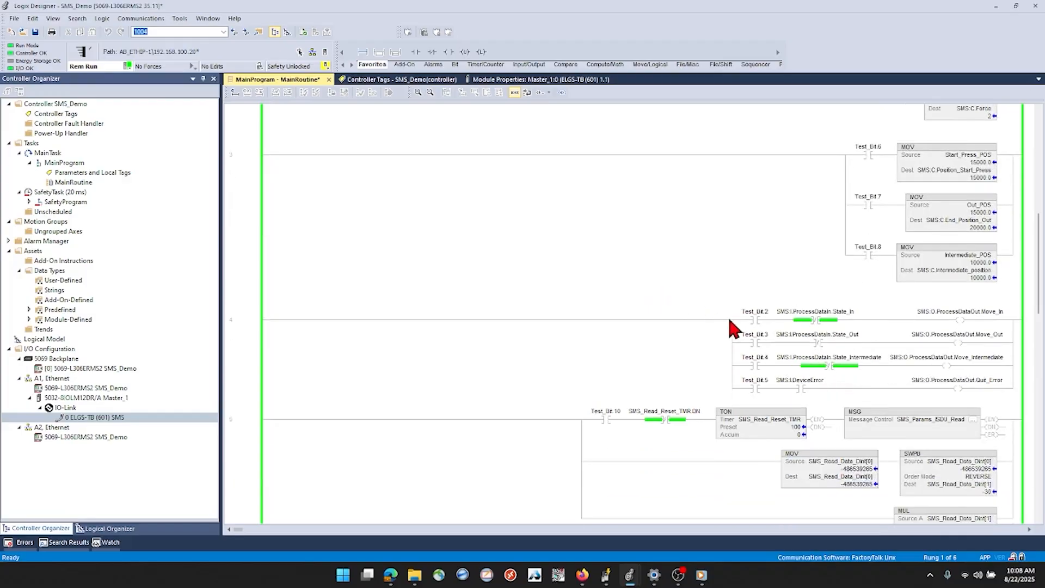
left_click(757, 344)
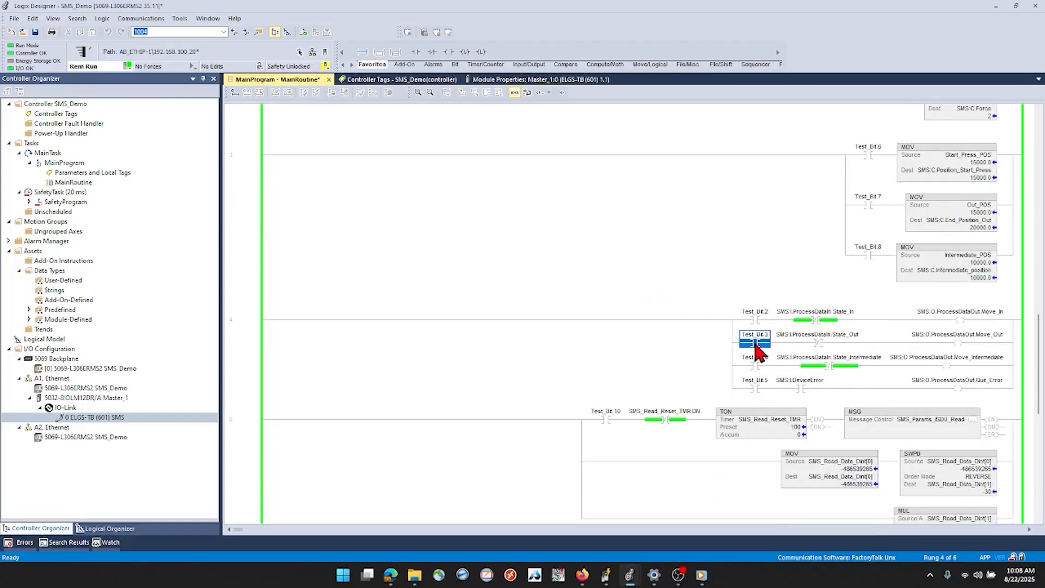
left_click(756, 320)
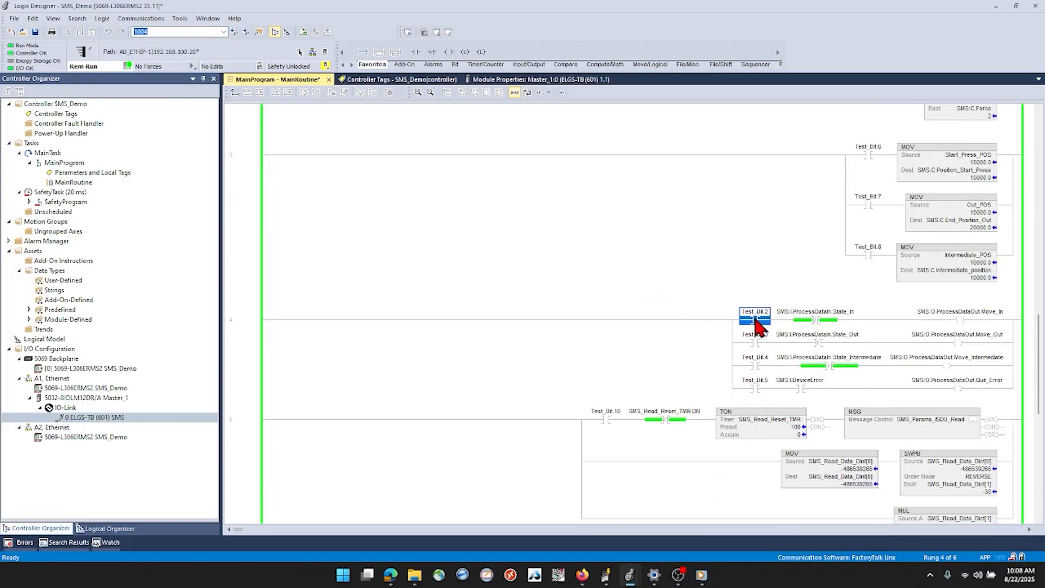
left_click(755, 343)
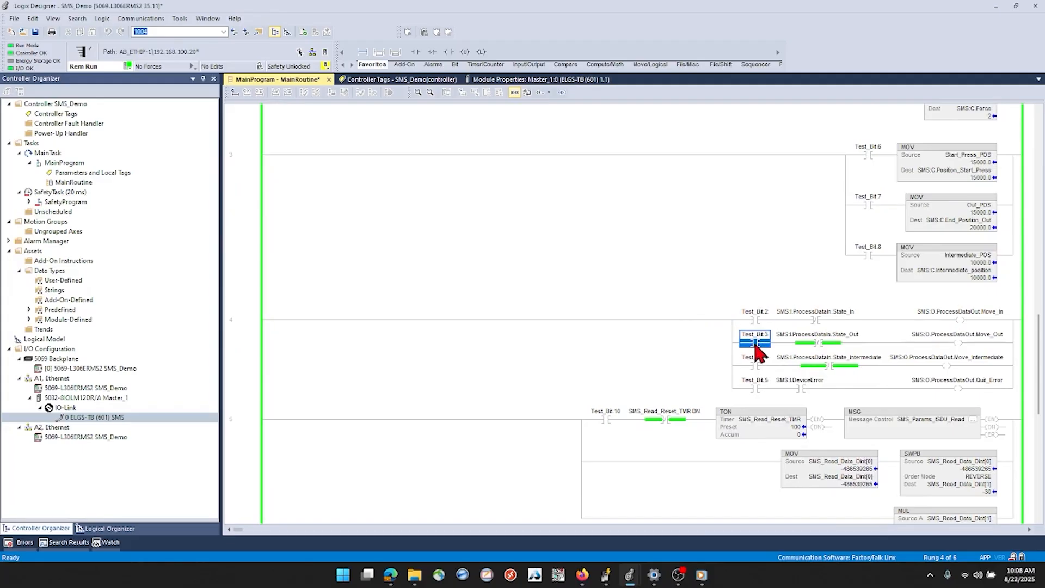
key("ctrl+t")
key("ctrl+t")
left_click(756, 320)
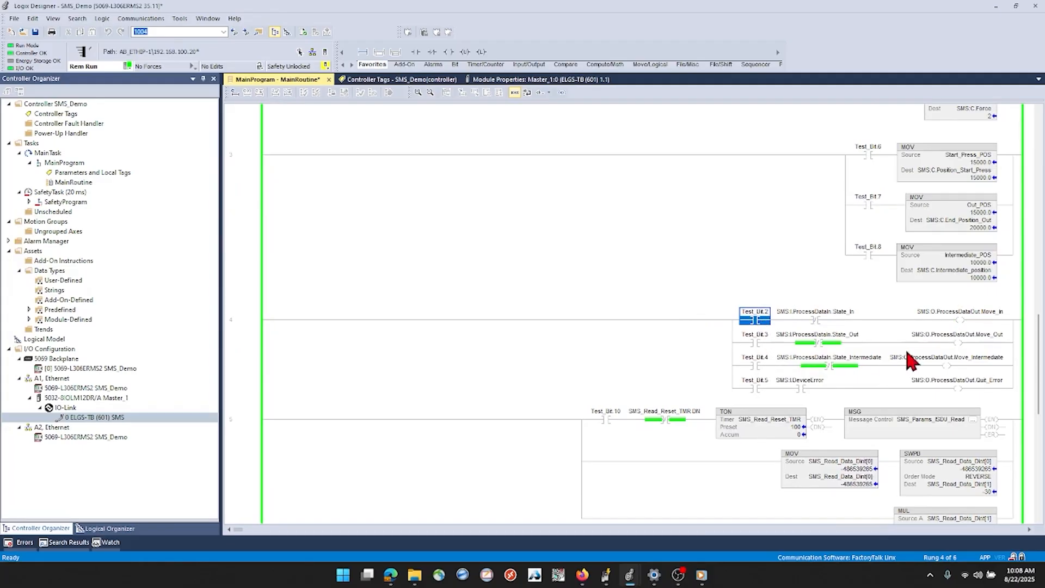
Bring the live camera view of the axis to the front and toggle Test_Bit.3 to command Move_Out
key("alt+Tab")
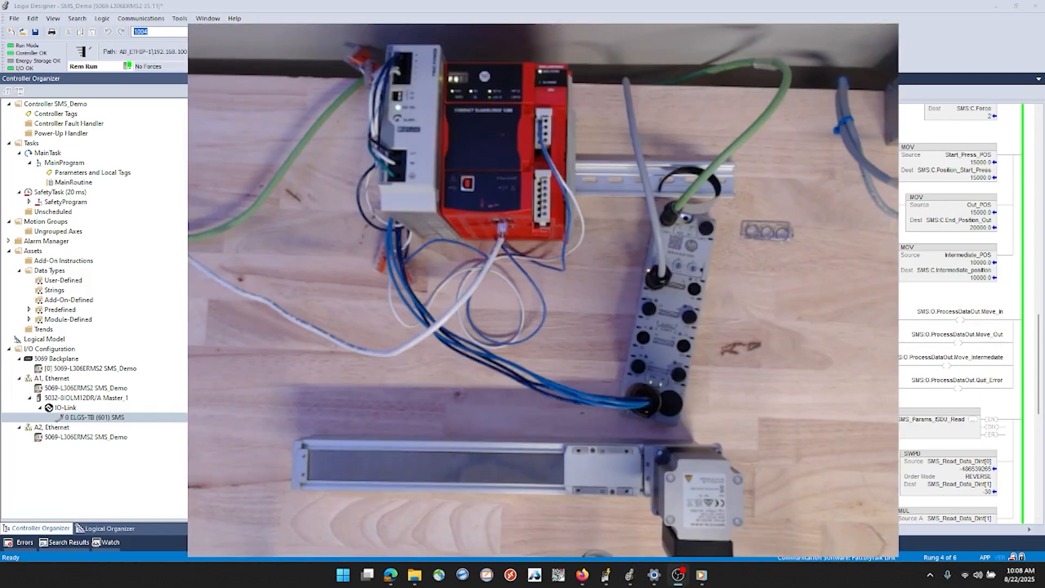
key("alt+Tab")
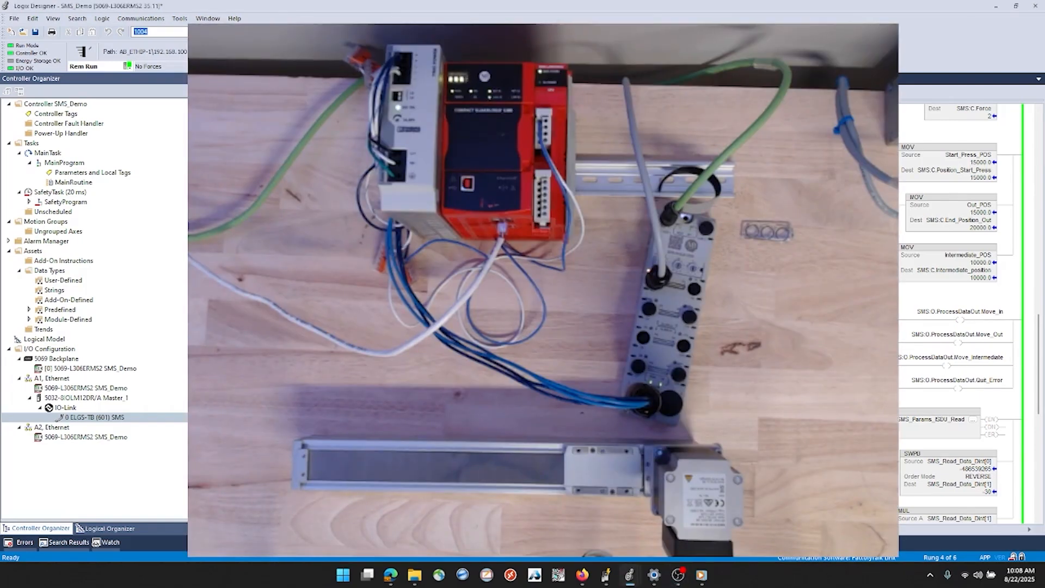
key("ctrl+t")
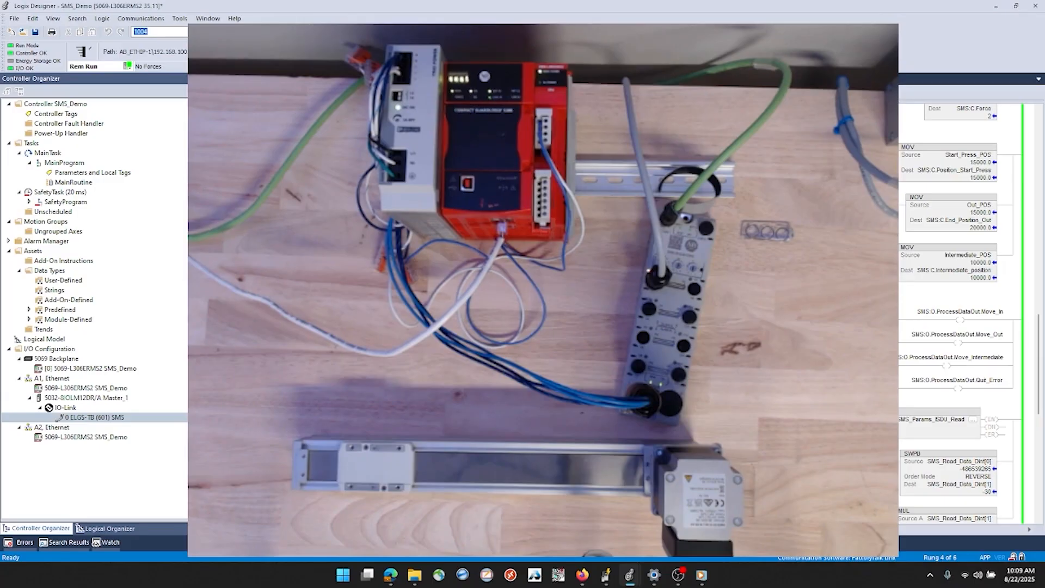
Check the State_In and State_Out contacts on rung 4 and toggle Test_Bit.2 to move the axis back in
scroll(958, 272, "down", 1)
scroll(958, 313, "down", 2)
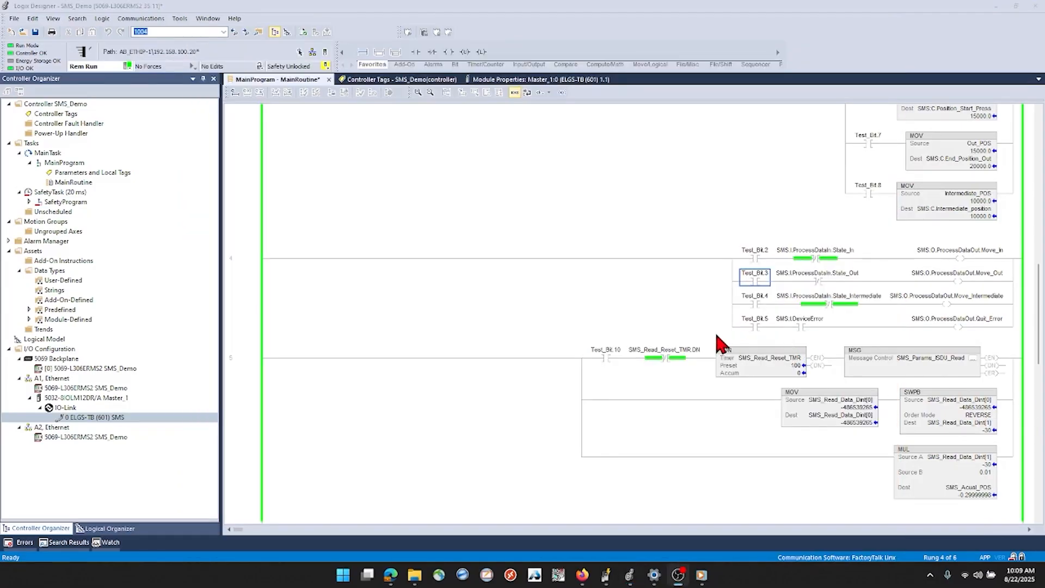
left_click(815, 260)
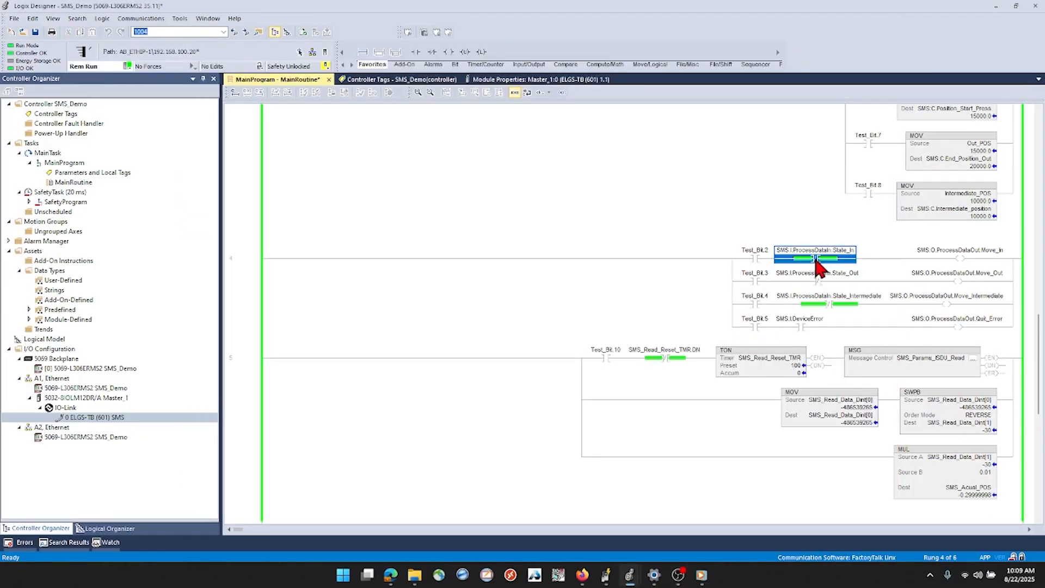
left_click(756, 281)
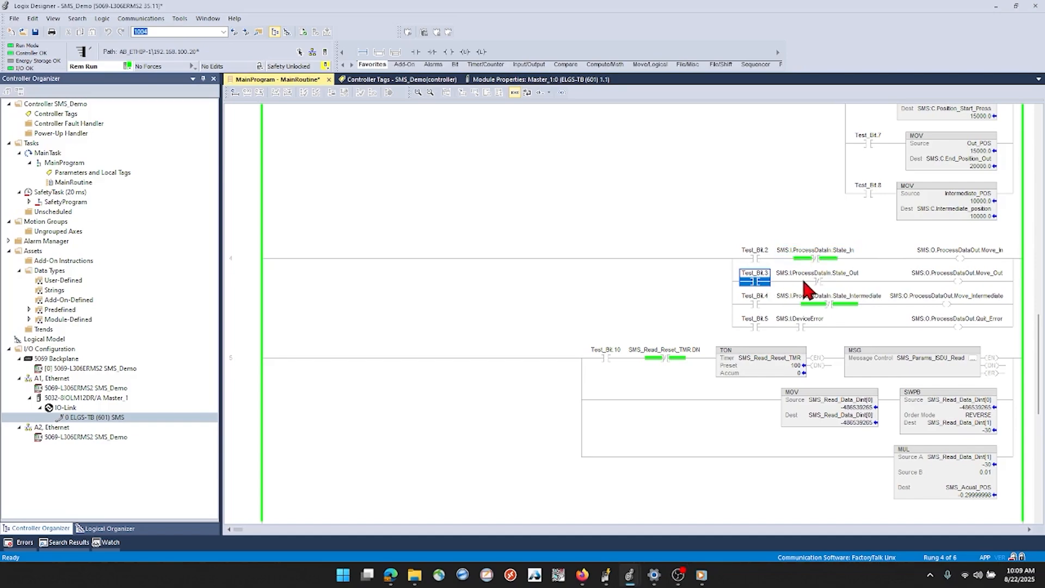
left_click(835, 276)
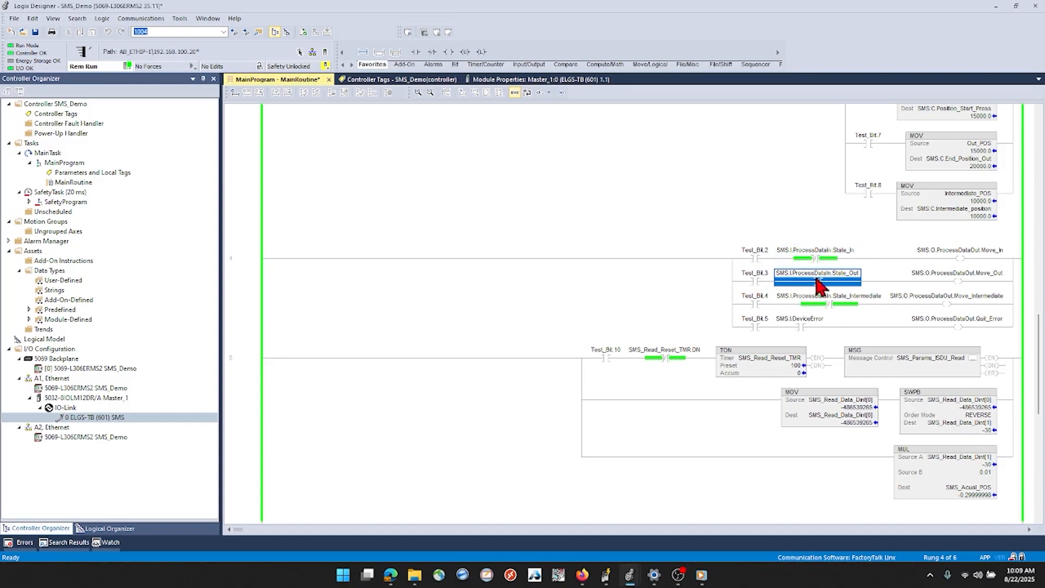
left_click(754, 260)
key("ctrl+t")
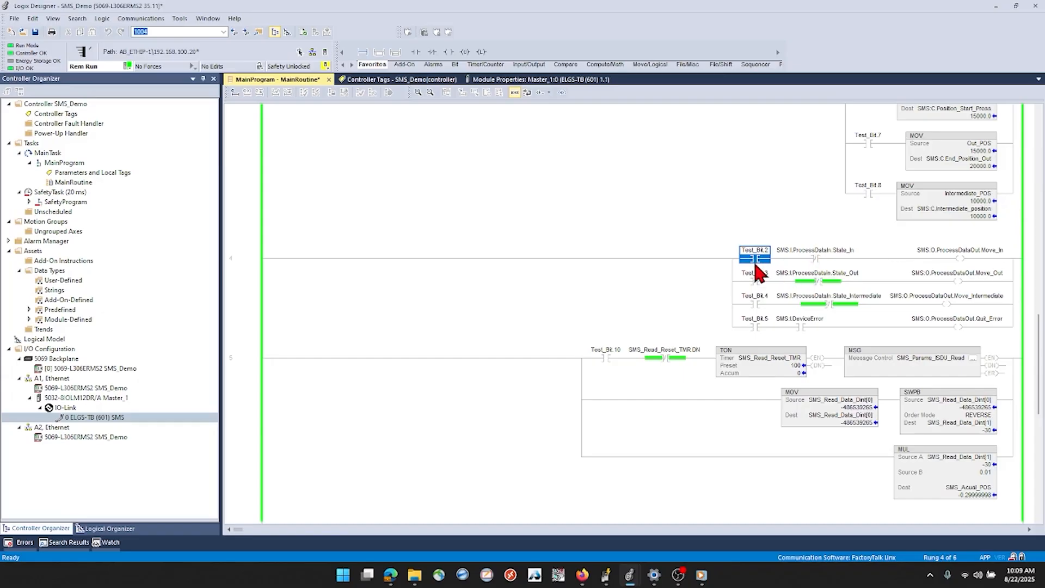
Review the message, parameter MOV, move command and position read rungs of MainRoutine together with the ELGS-TB device in the I/O tree
scroll(873, 280, "up", 6)
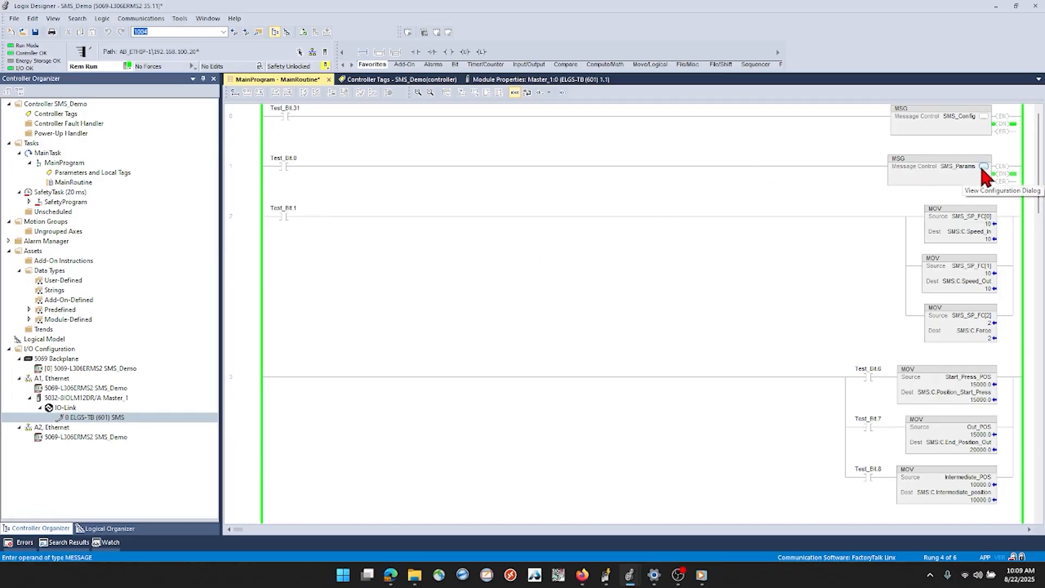
scroll(795, 268, "down", 5)
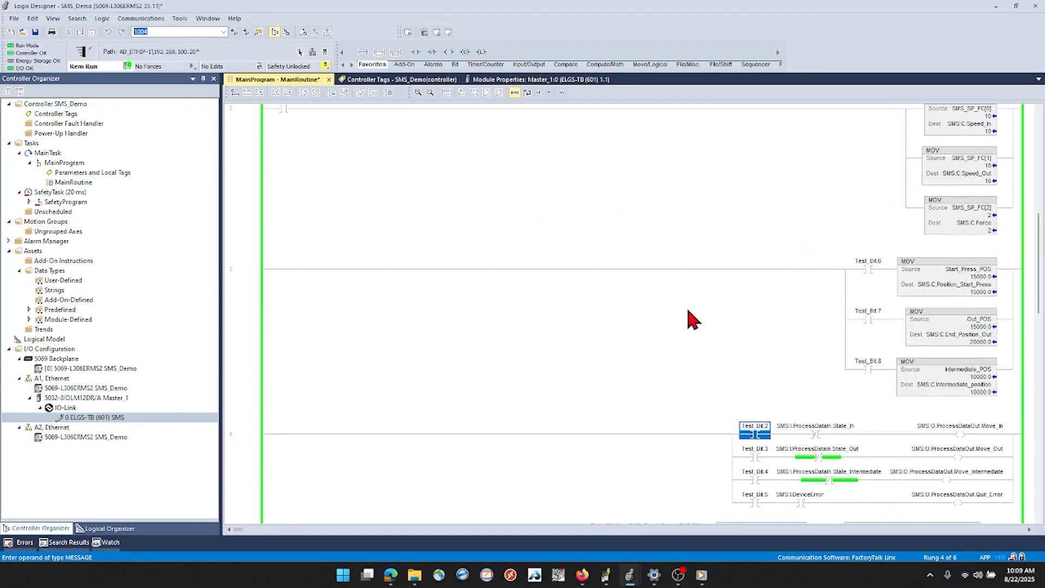
scroll(696, 347, "down", 1)
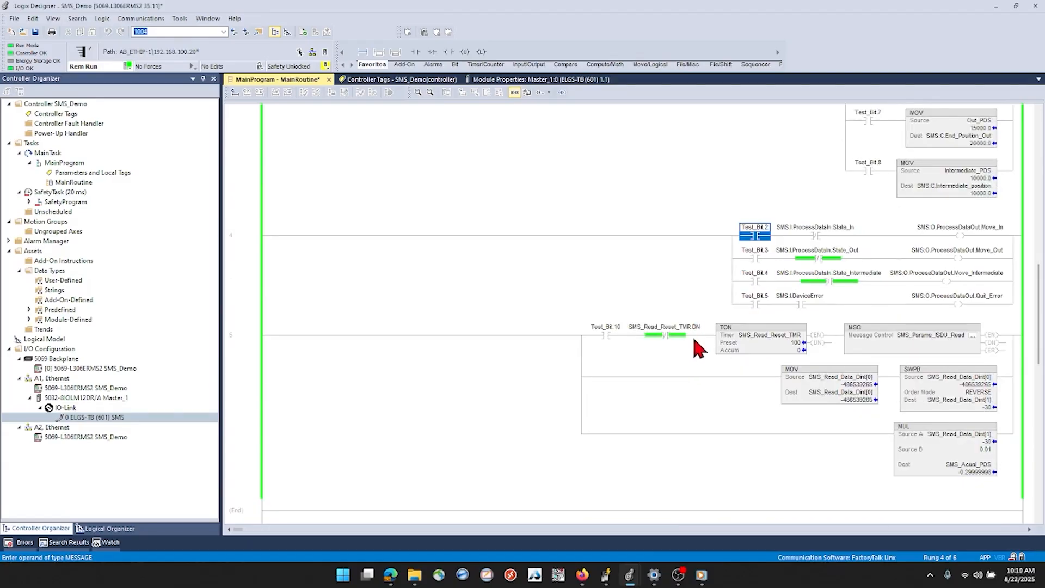
scroll(635, 345, "up", 2)
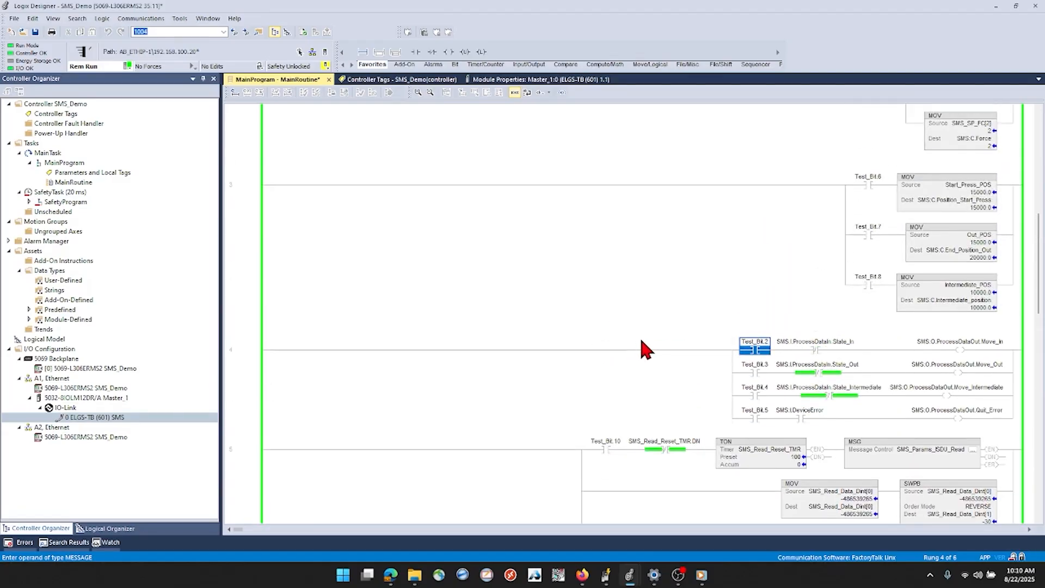
scroll(642, 335, "up", 2)
scroll(641, 336, "down", 1)
scroll(643, 339, "up", 3)
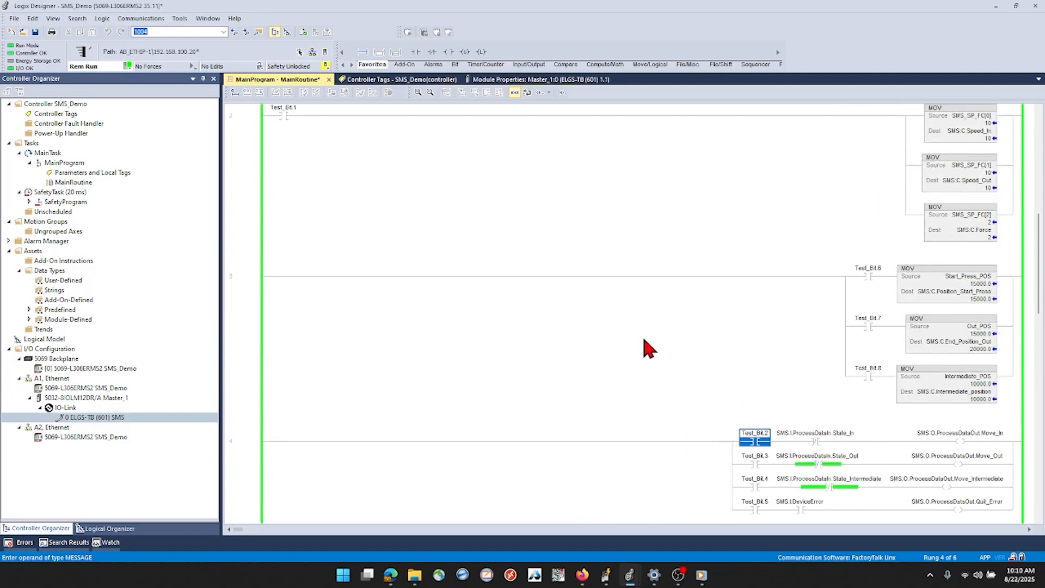
scroll(917, 287, "up", 4)
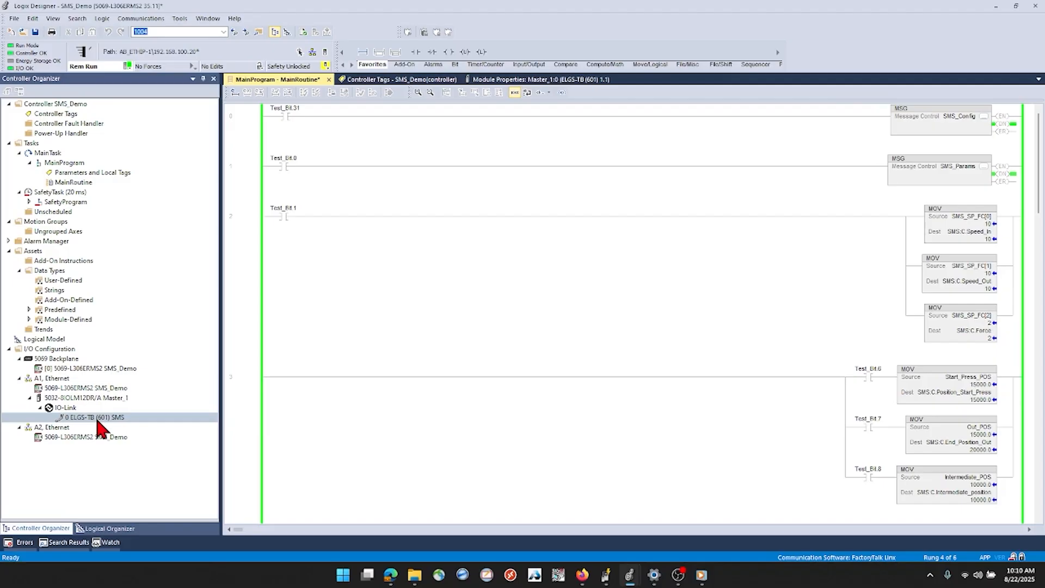
scroll(648, 351, "down", 5)
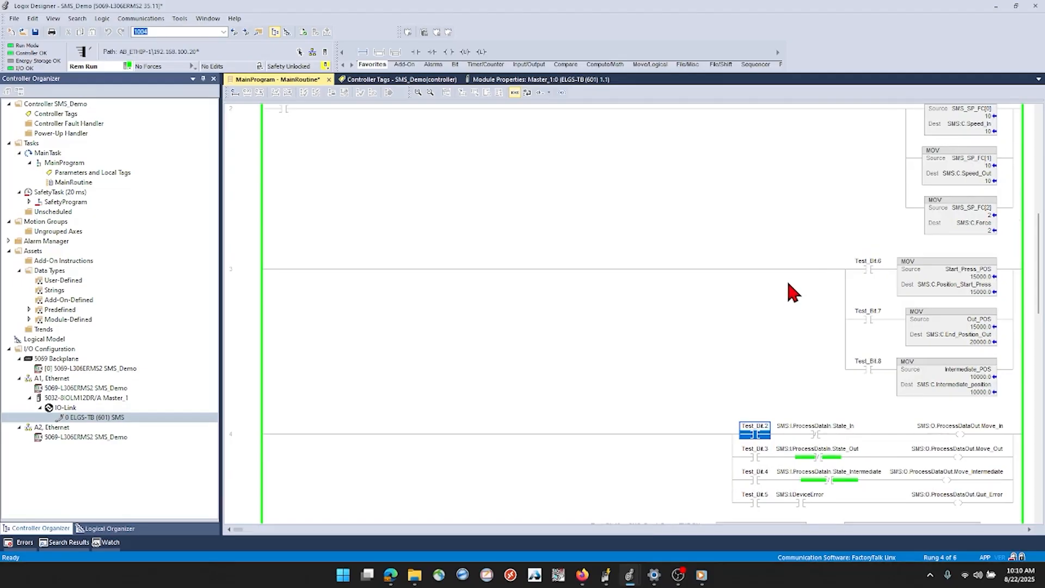
scroll(782, 280, "down", 5)
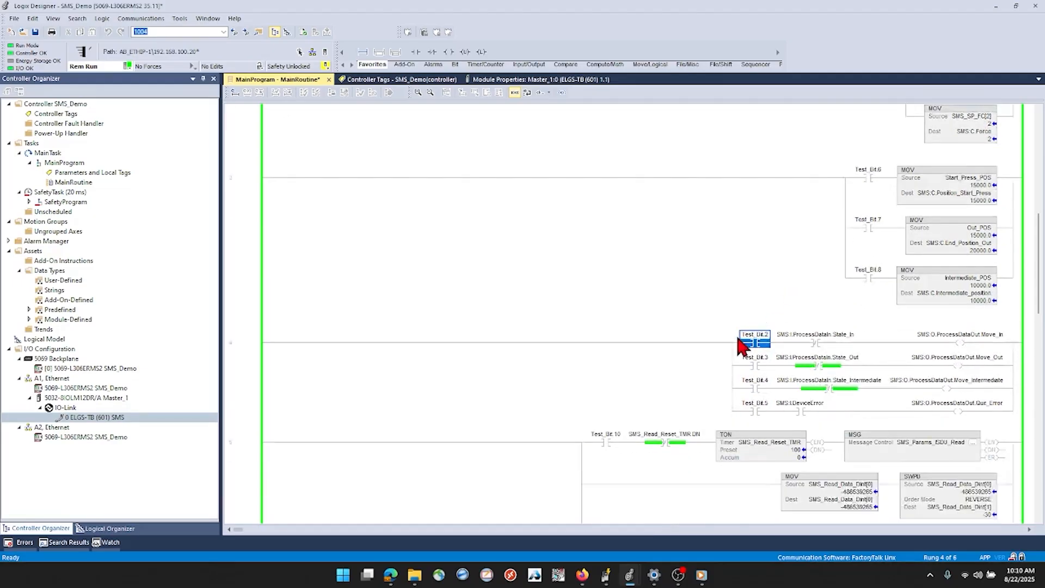
Set Test_Bit.10 on rung 5 to start the repeating SMS_Params_ISDU_Read message
left_click(257, 330)
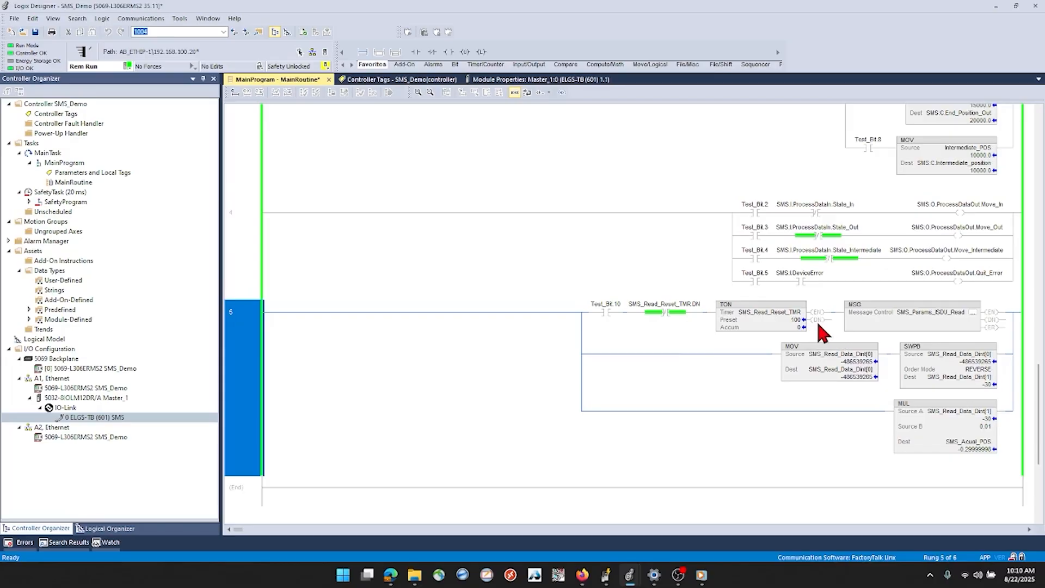
left_click(607, 312)
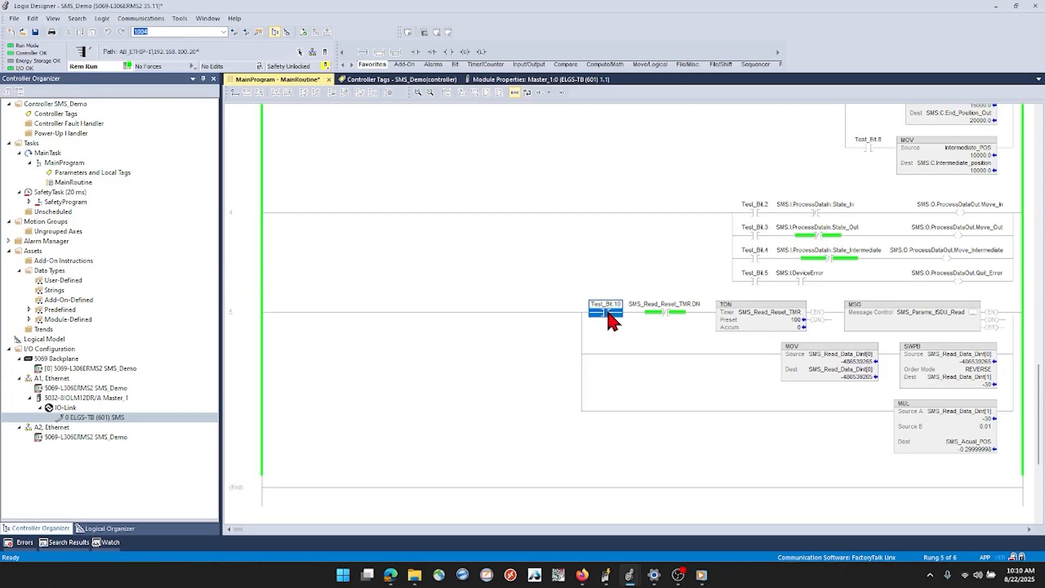
key("ctrl+t")
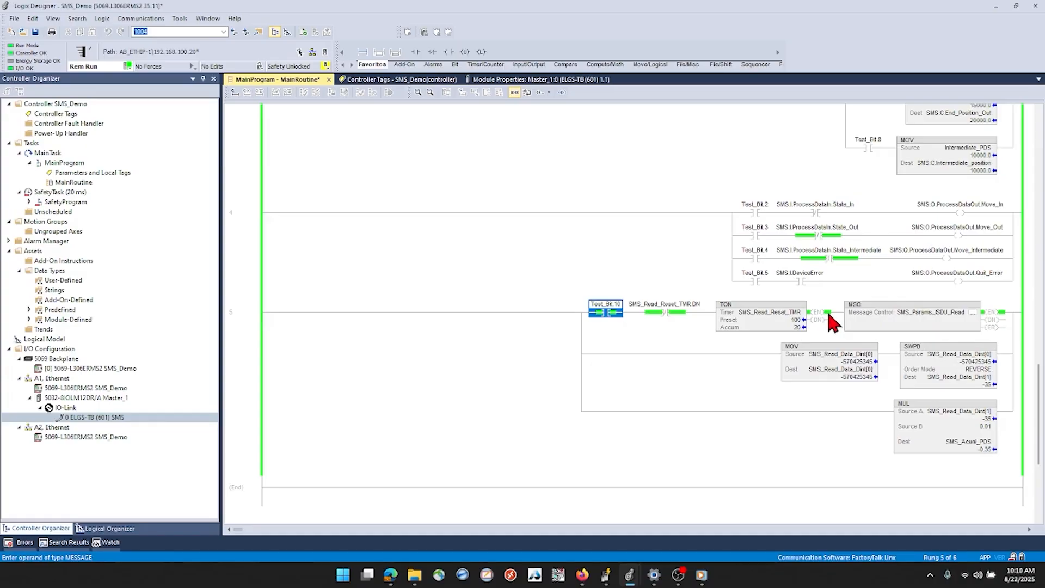
Examine the SMS_Read_Reset_TMR timer, the SWPB byte reversal and the MUL scaling into SMS_Acual_POS on rung 5
left_click(920, 355)
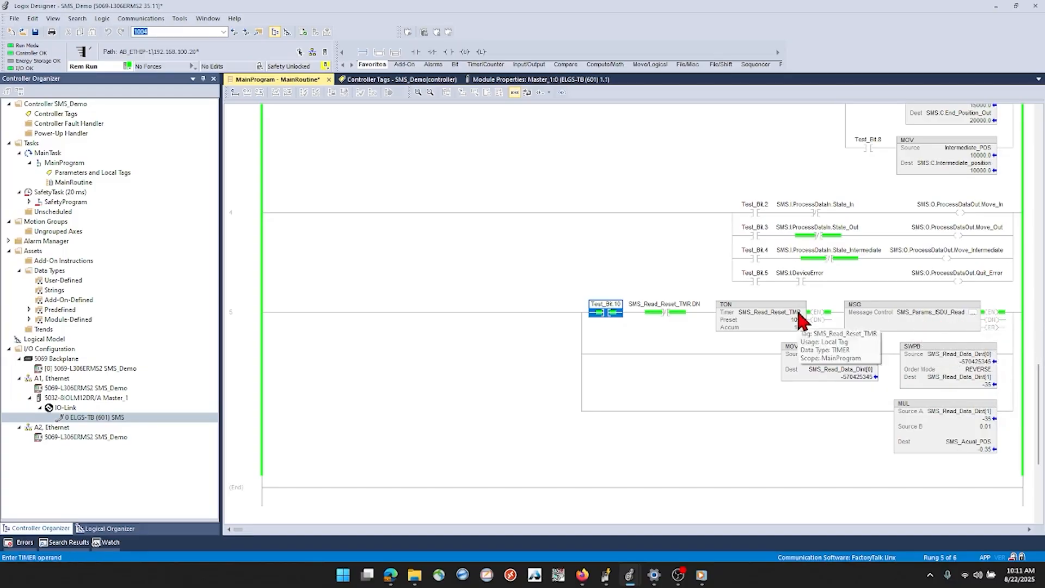
left_click(745, 314)
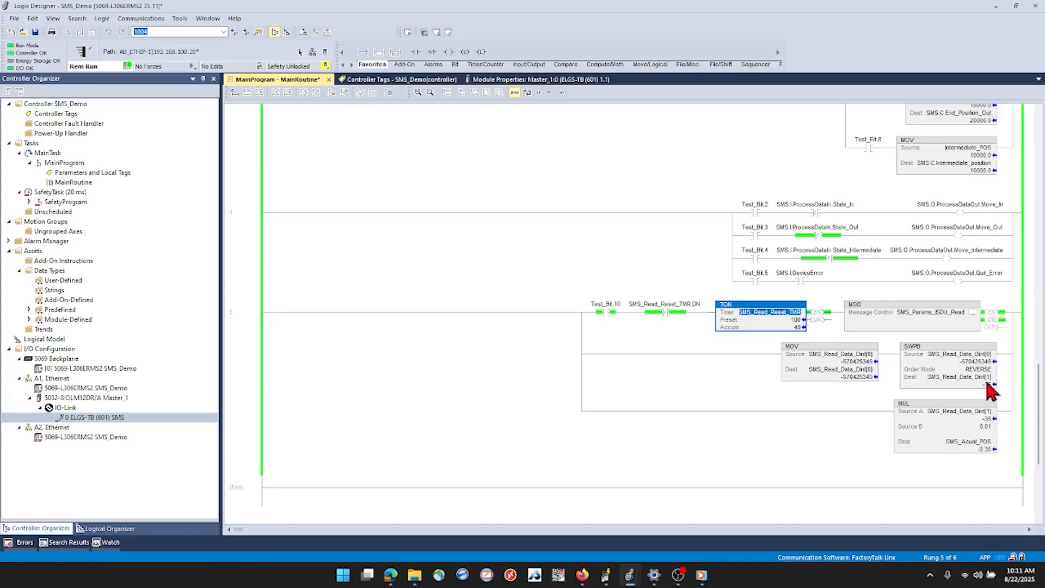
left_click(972, 361)
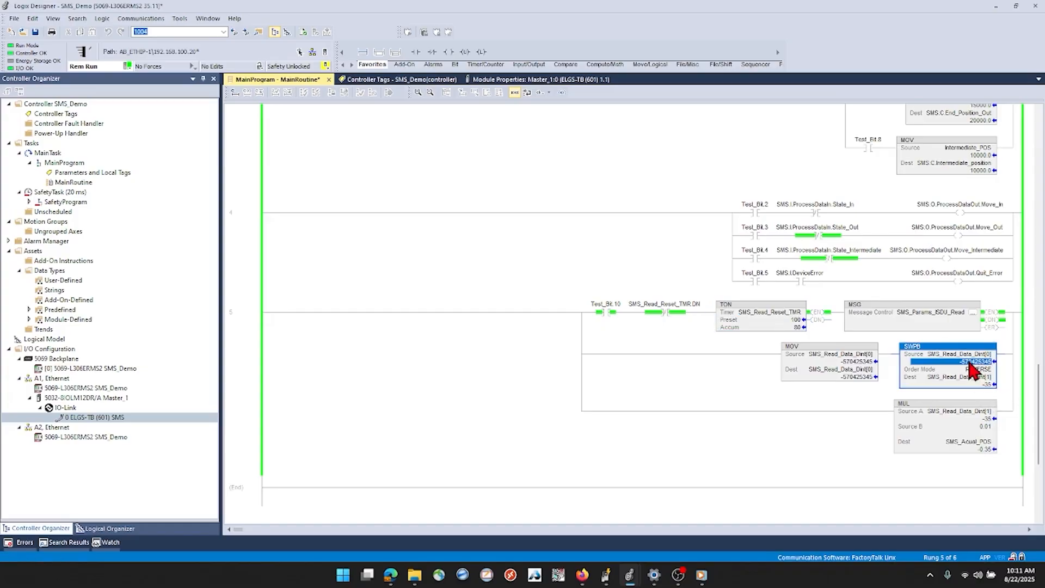
left_click(987, 384)
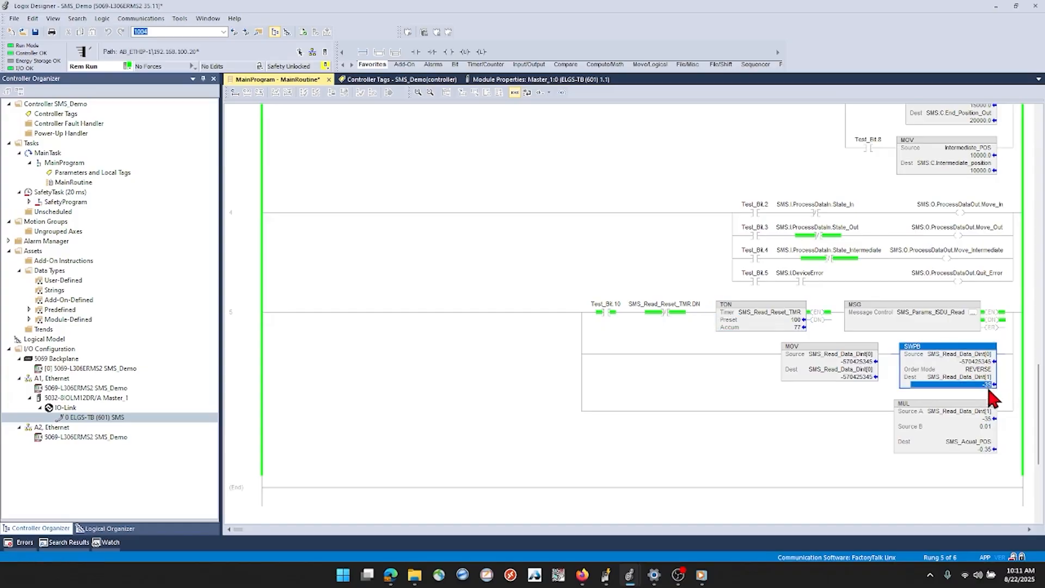
left_click(987, 418)
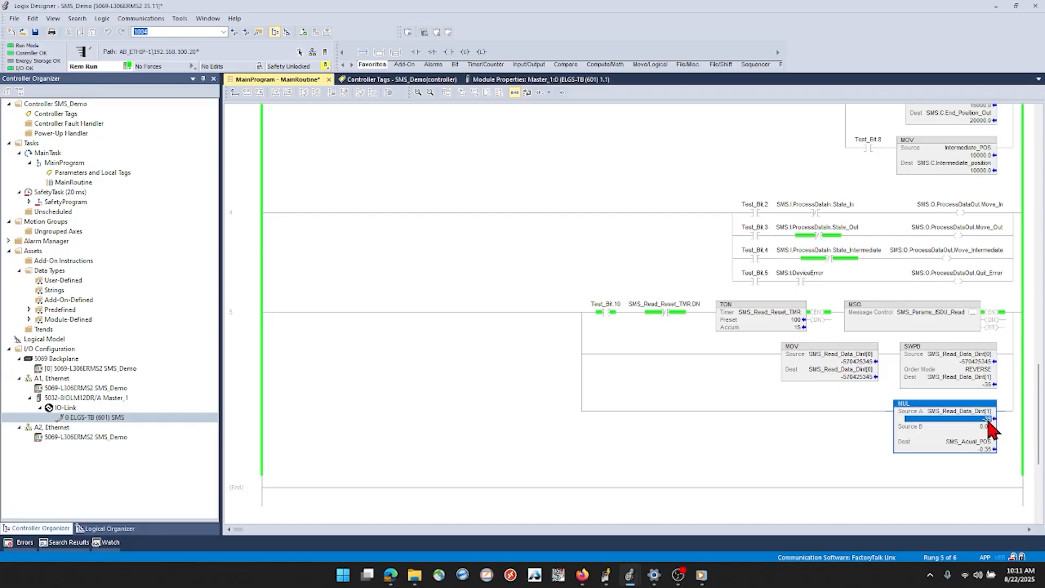
mouse_move(987, 452)
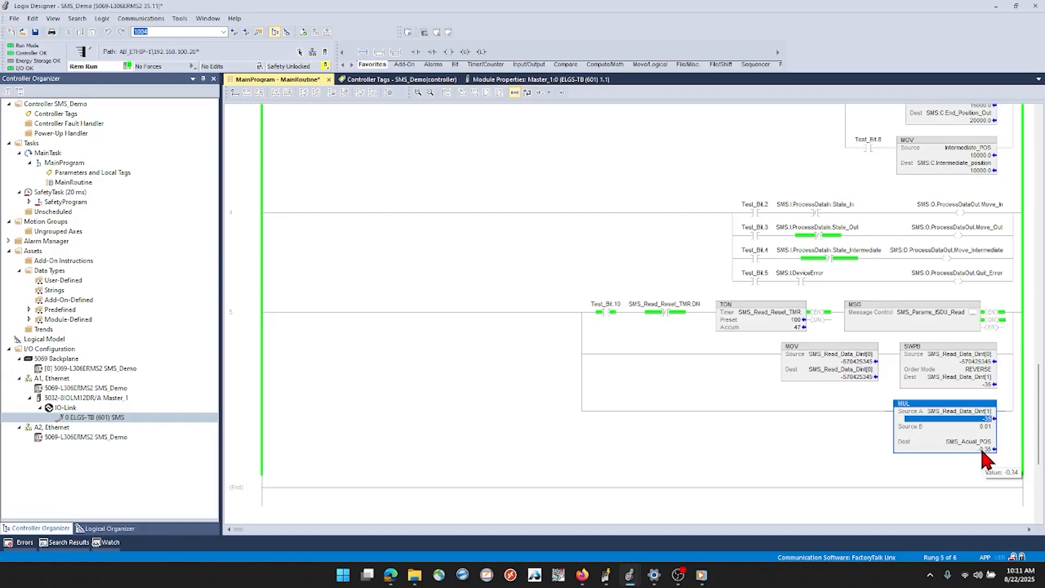
Check the End_Position_Out value, toggle Test_Bit.3 on rung 4 to move the axis out, and read SMS_Acual_POS
left_click(755, 240)
scroll(895, 213, "up", 2)
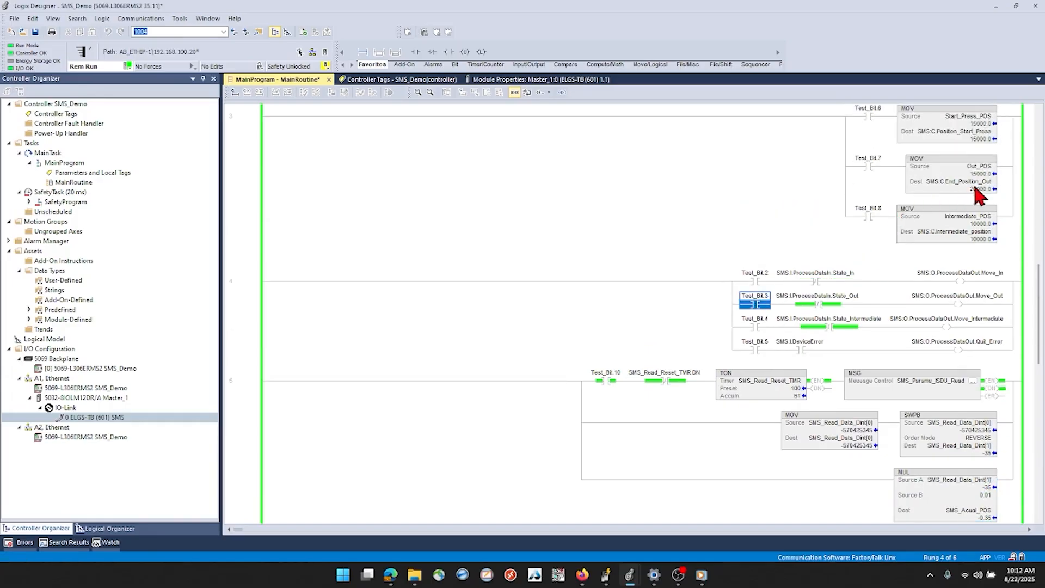
mouse_move(980, 197)
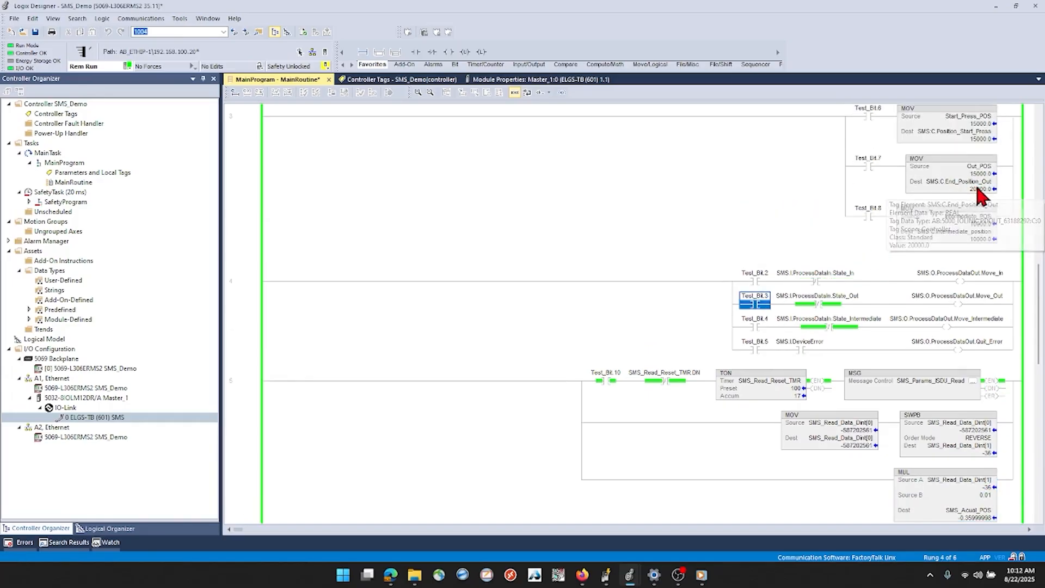
scroll(827, 335, "down", 2)
key("ctrl+t")
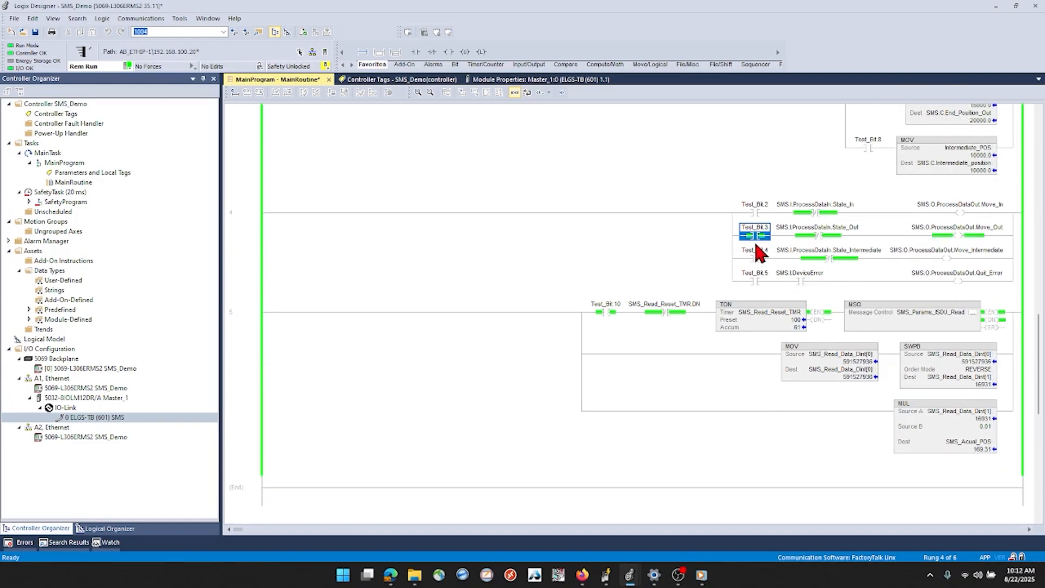
mouse_move(983, 458)
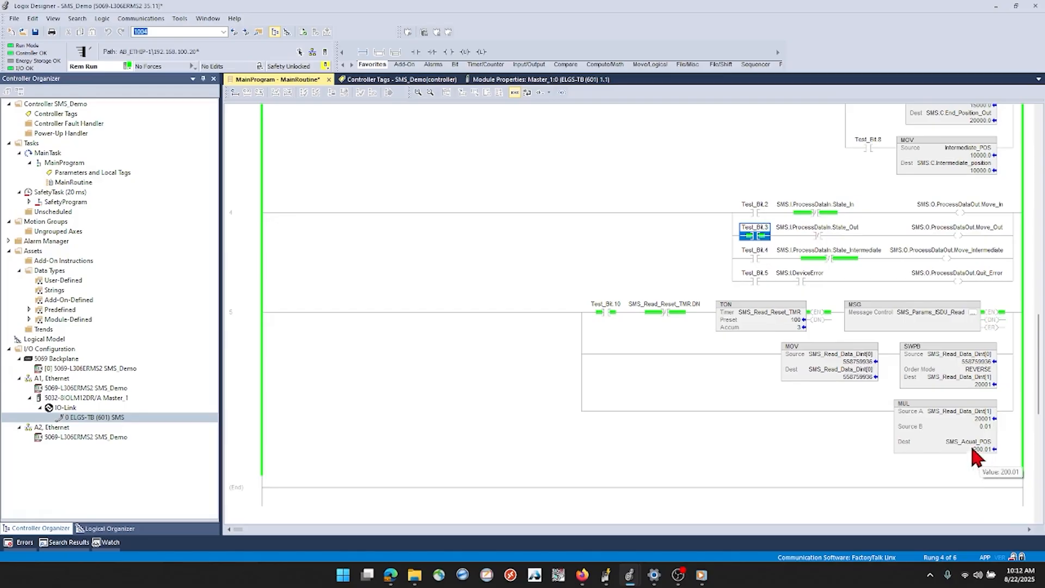
mouse_move(796, 321)
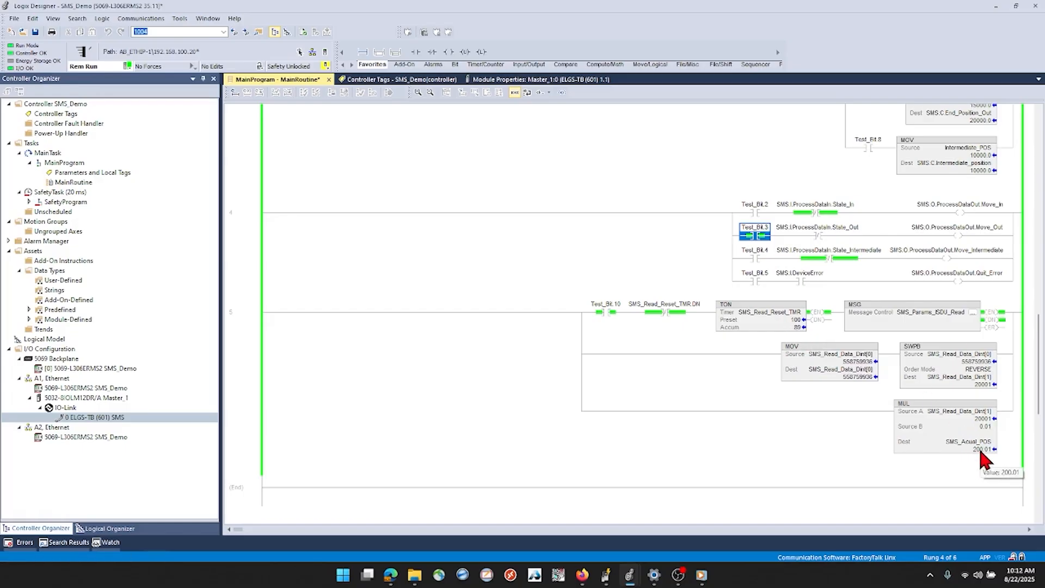
Clear Test_Bit.3 and toggle Test_Bit.2 on rung 4 to move the axis back in
left_click(755, 215)
key("ctrl+t")
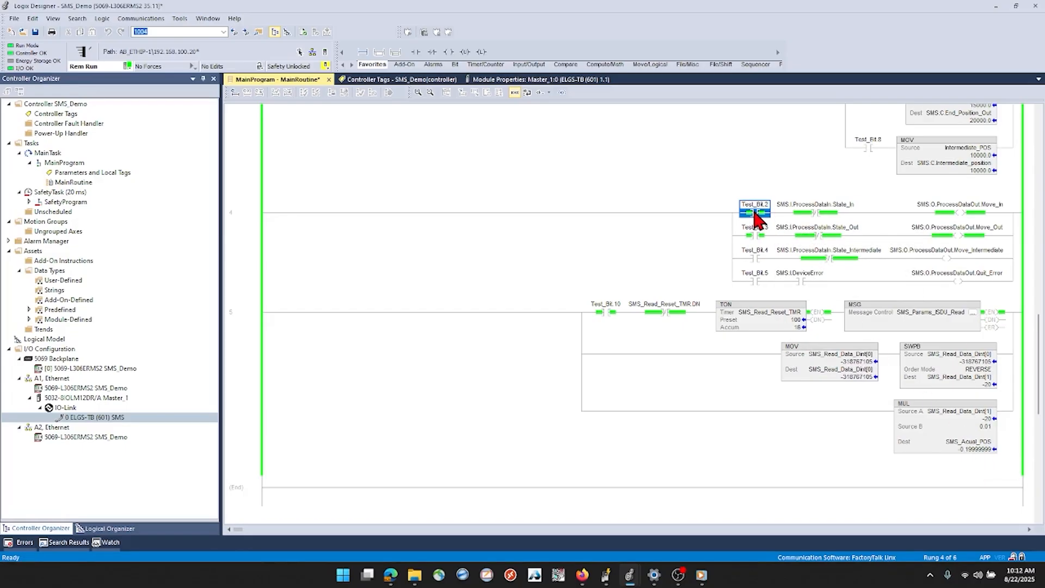
key("ctrl+t")
left_click(755, 235)
key("ctrl+t")
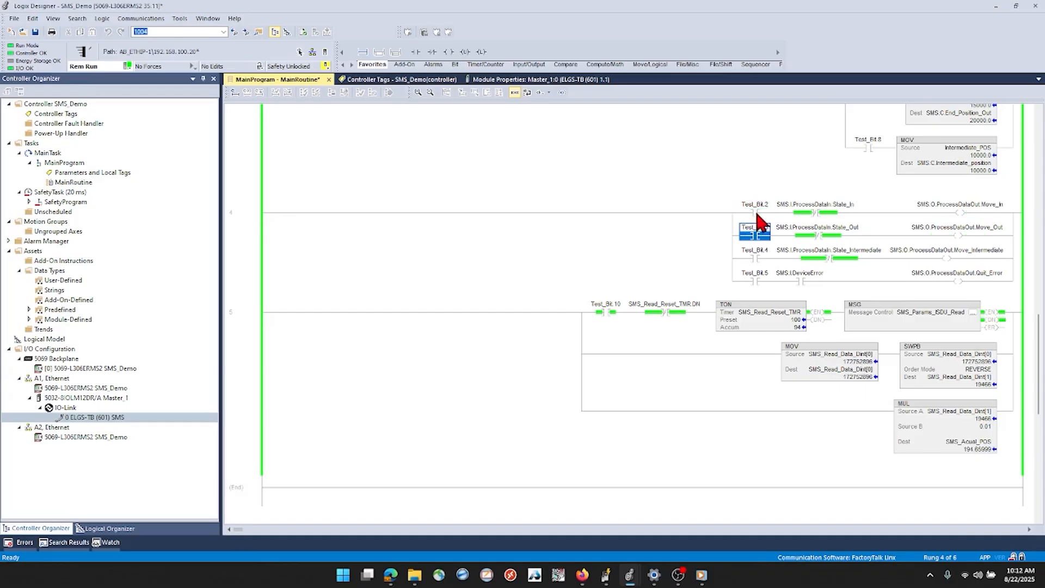
left_click(756, 214)
key("ctrl+t")
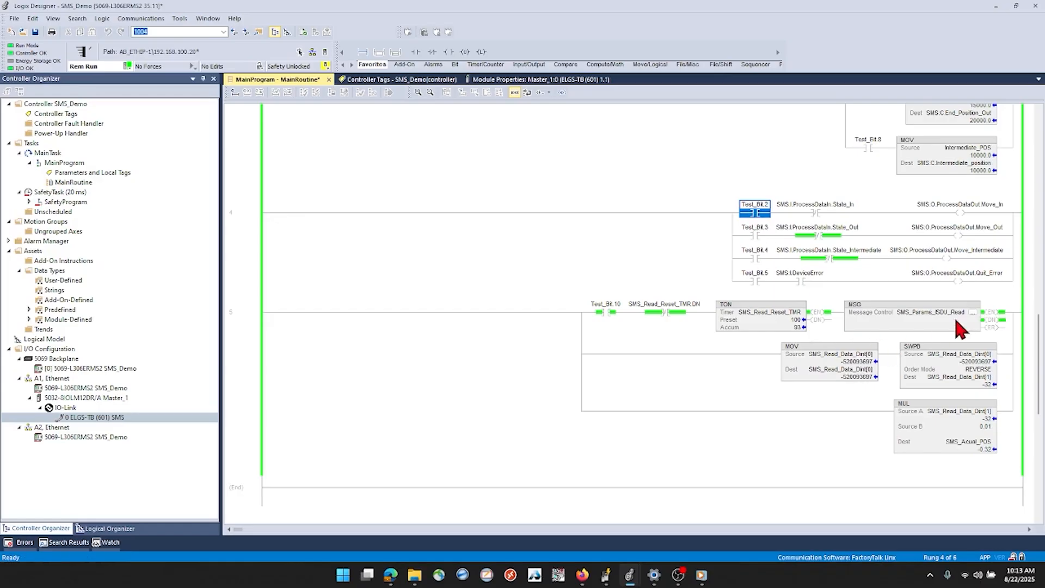
Open the SMS_Params_ISDU_Read message configuration and compare it with the Raw_Get and Raw_Set service codes in the browser's ArmorBlock User Manual
left_click(972, 313)
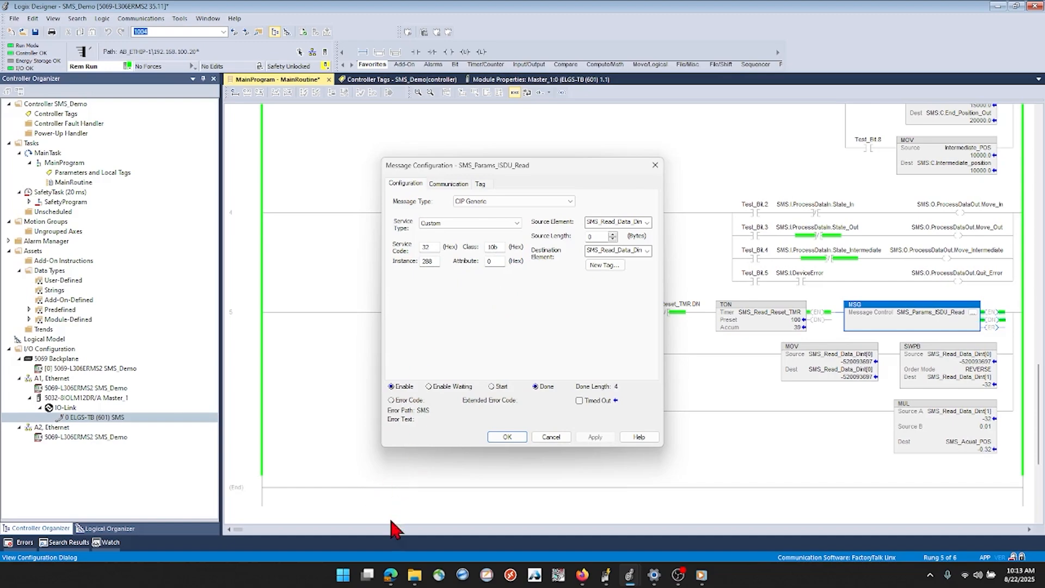
mouse_move(391, 578)
left_click(350, 513)
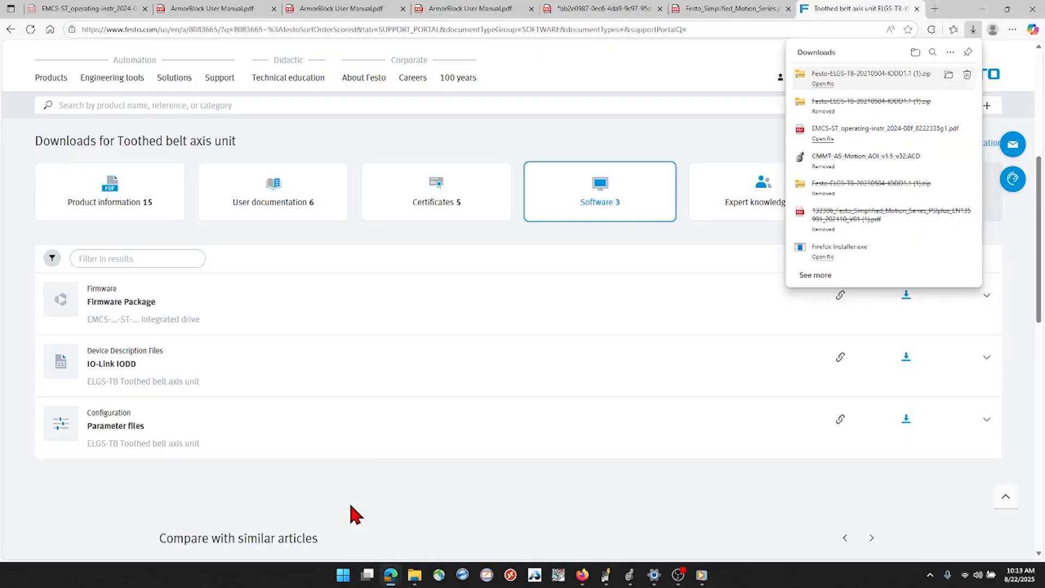
left_click(339, 16)
scroll(403, 156, "down", 1)
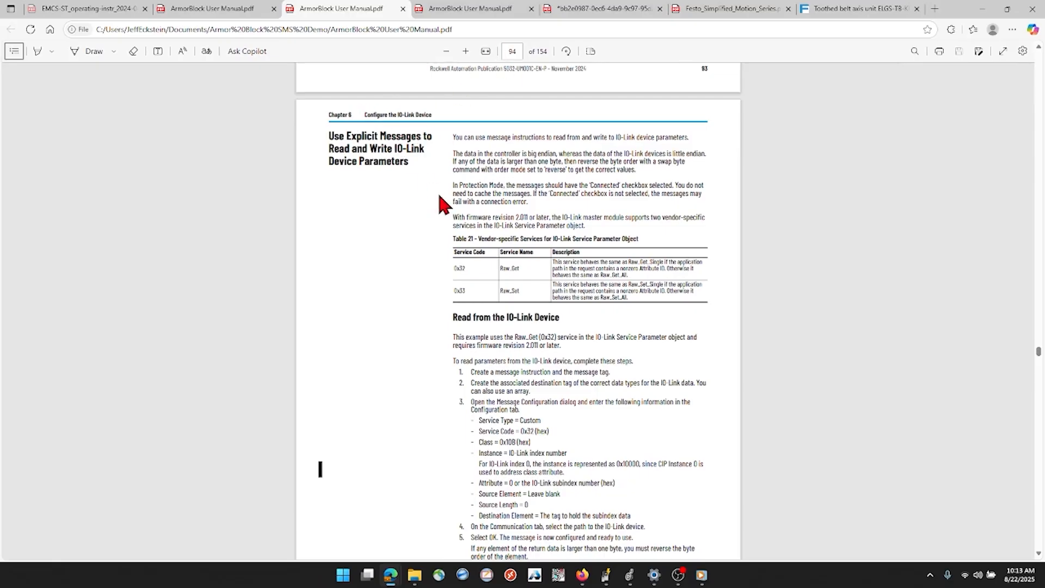
double_click(455, 268)
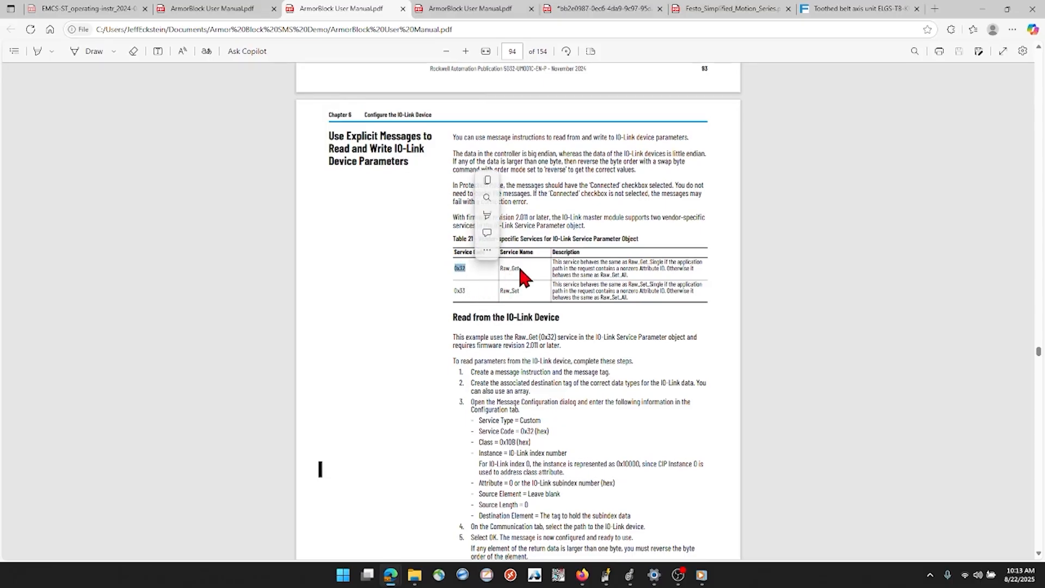
left_click(463, 294)
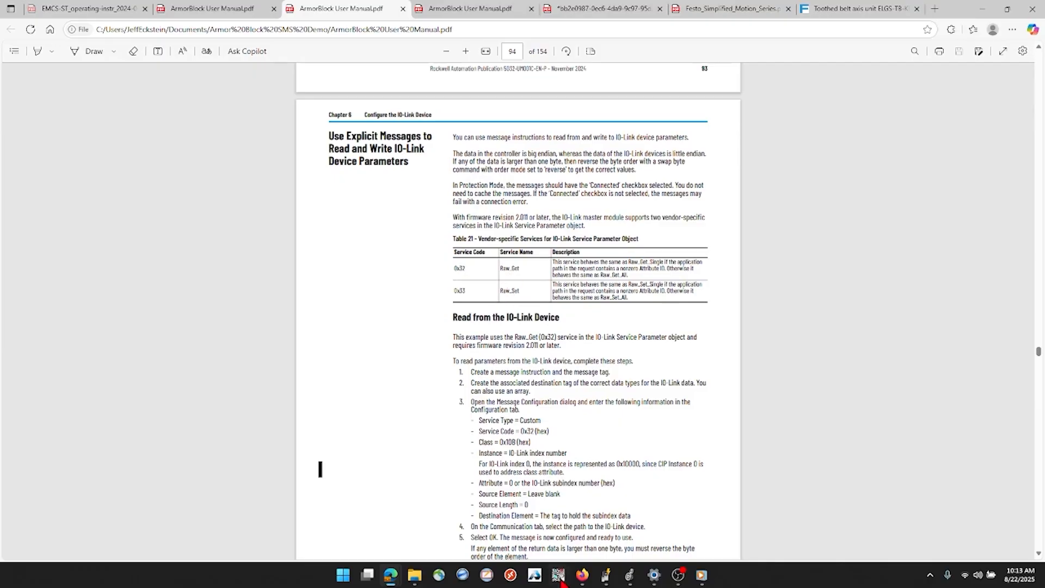
mouse_move(630, 575)
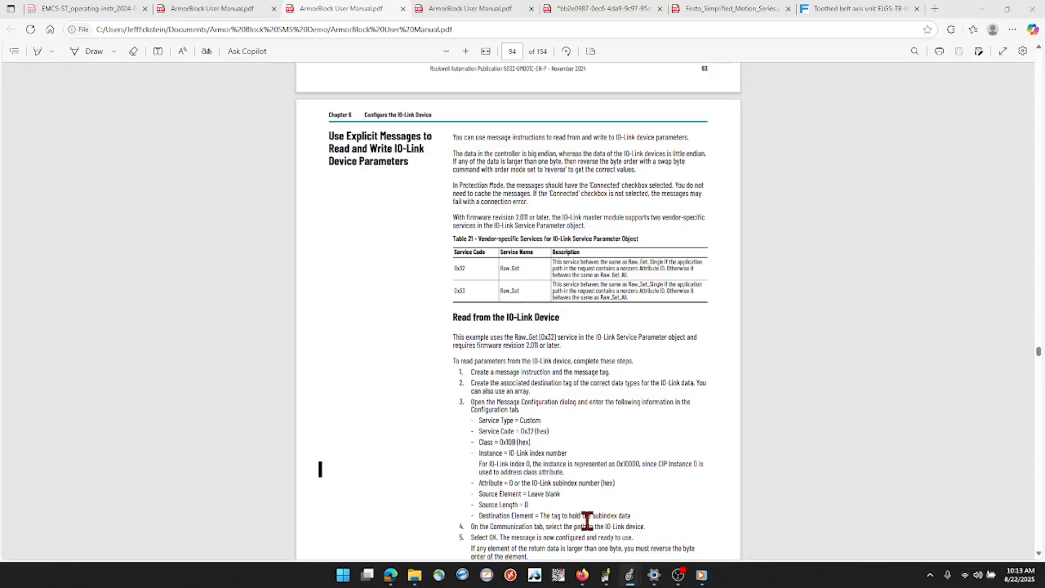
left_click(684, 531)
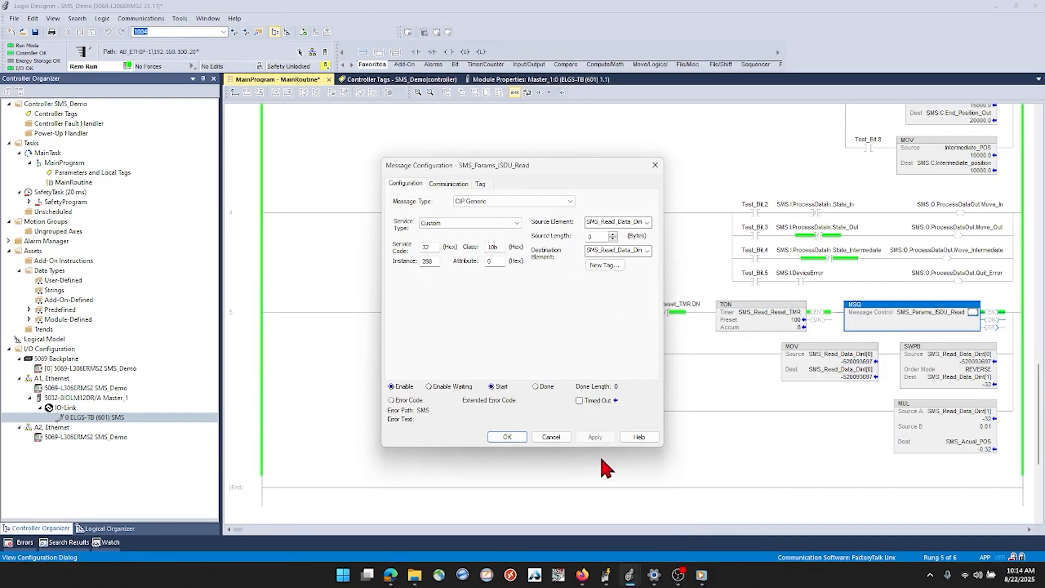
Return to the ArmorBlock User Manual in the browser and read the sections on writing device parameters and configuring through configuration tags
mouse_move(391, 574)
left_click(362, 538)
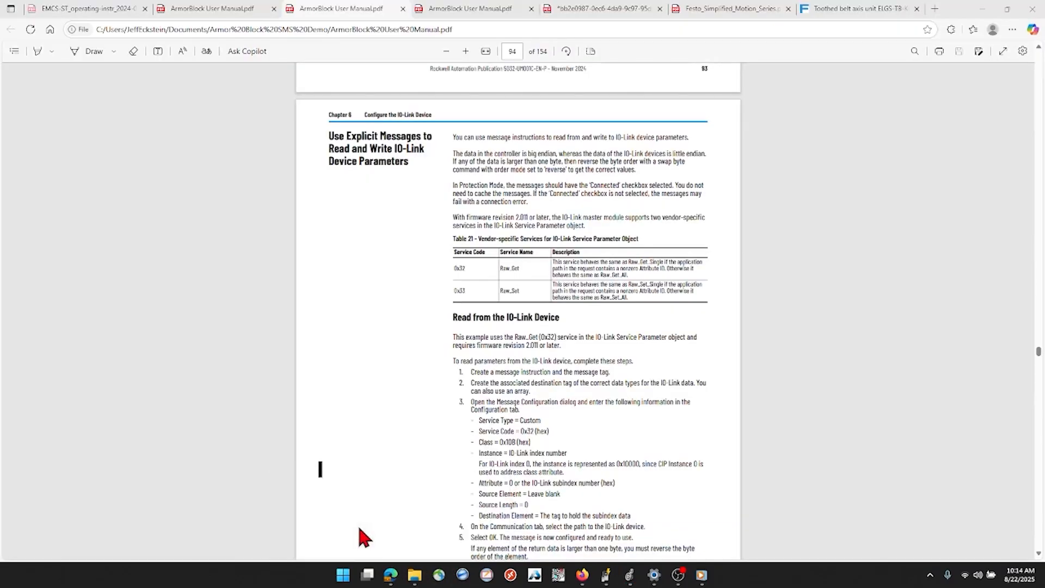
scroll(590, 430, "down", 14)
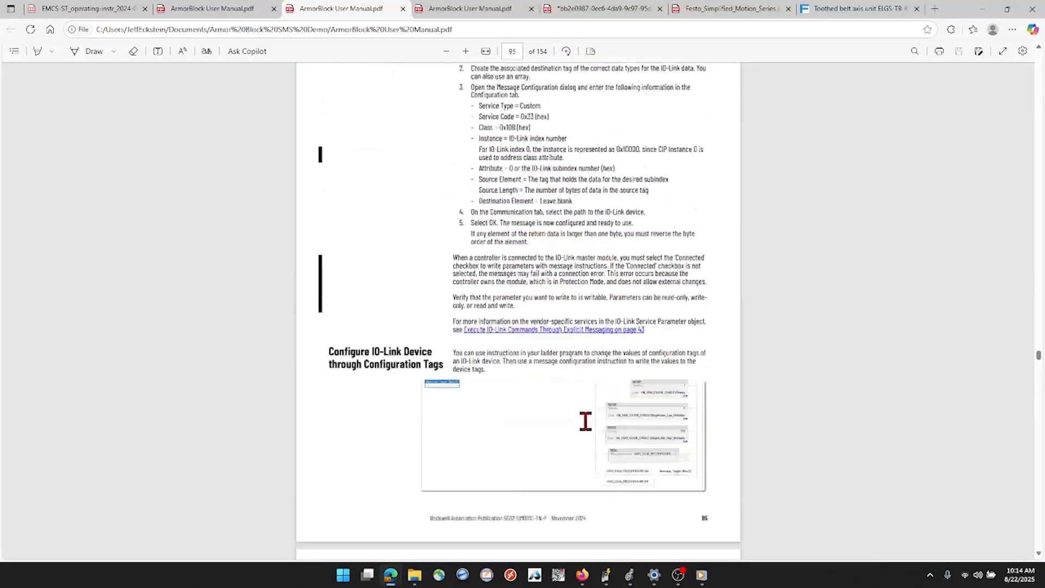
scroll(585, 421, "up", 3)
scroll(587, 423, "down", 5)
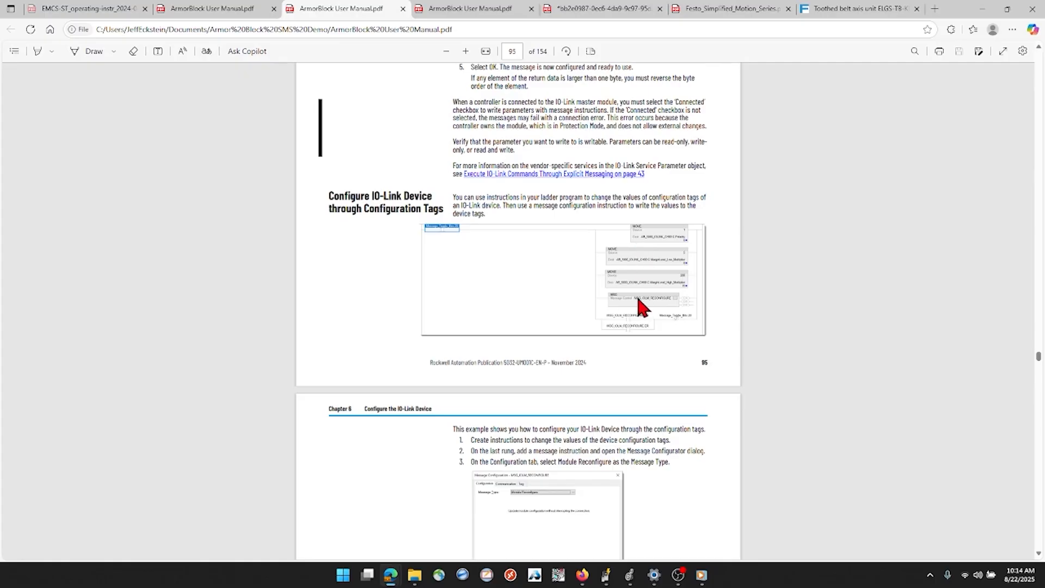
scroll(609, 373, "down", 9)
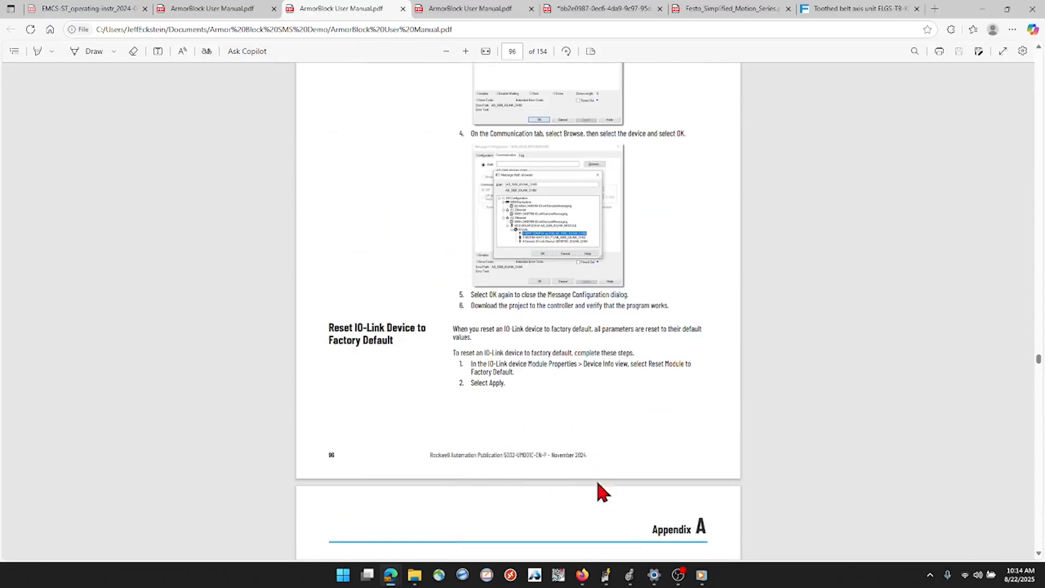
Look up the IO-Link index of 'Current position' in the EMCS-ST operating instructions' status data table
left_click(87, 11)
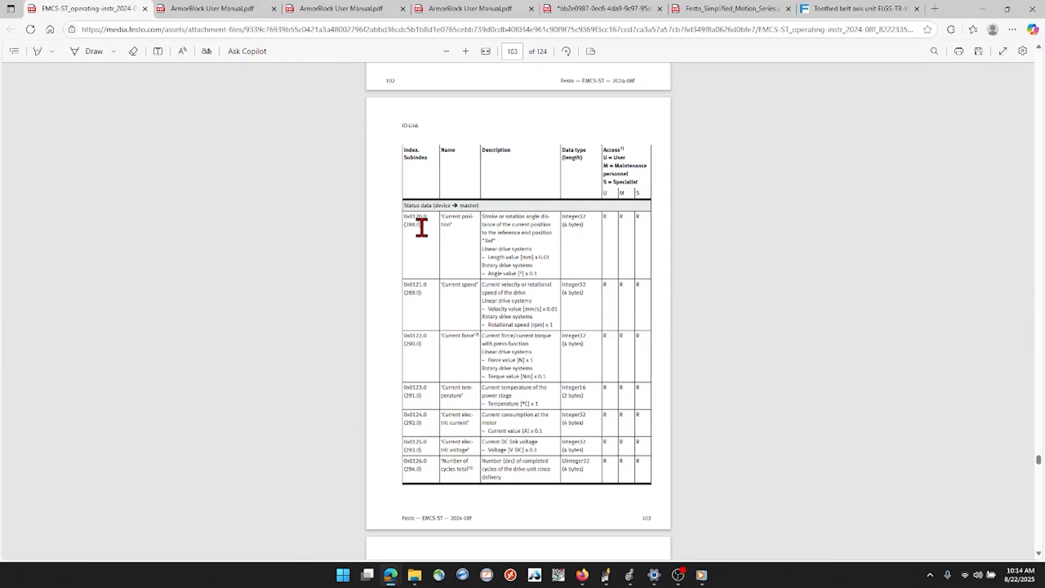
left_click_drag(421, 227, 406, 228)
left_click_drag(431, 217, 404, 228)
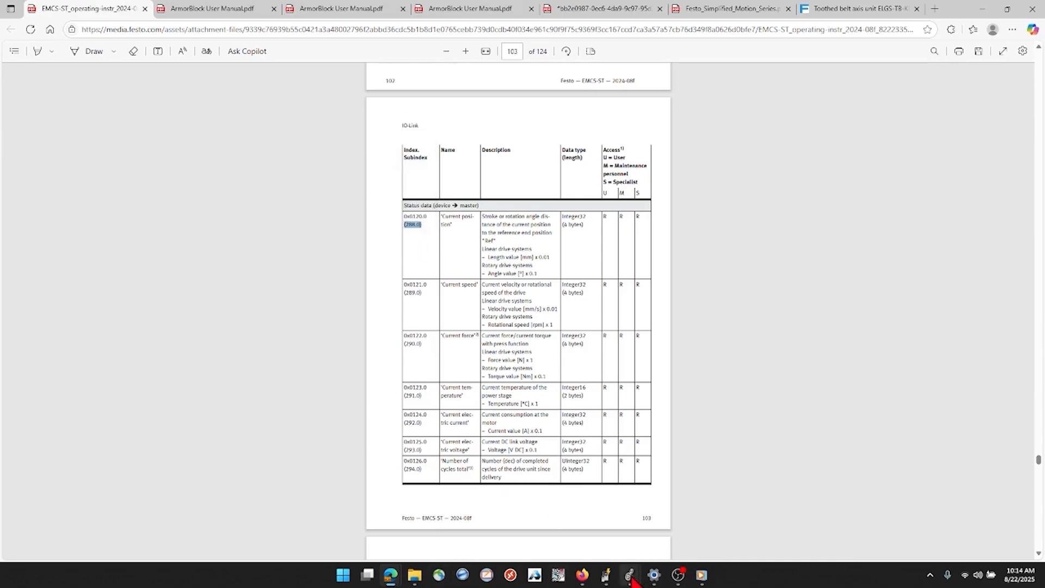
Switch back to Logix Designer, check the read message's source element, destination element and communication settings, and close its configuration without changes
mouse_move(629, 575)
left_click(708, 520)
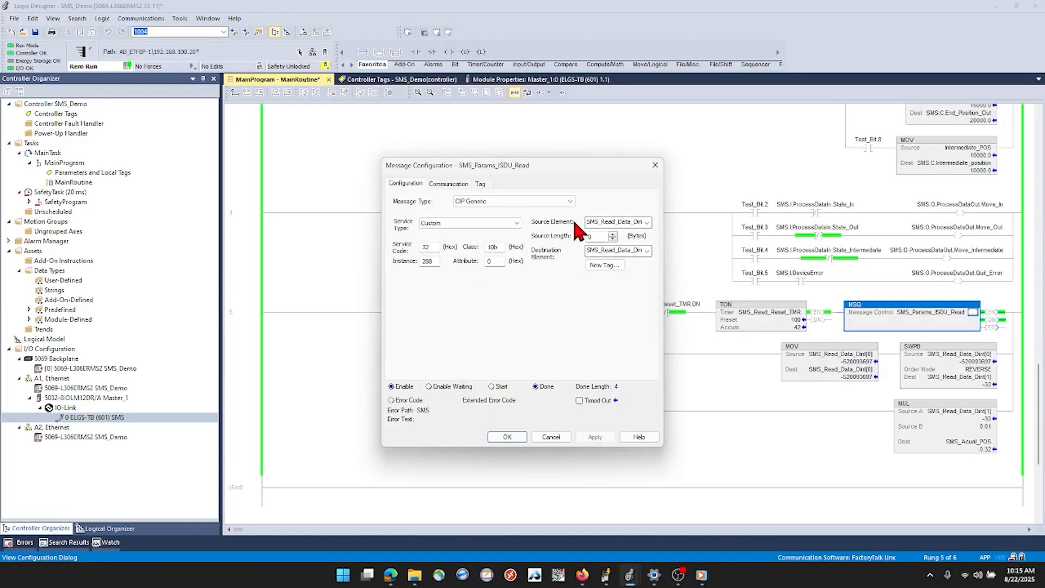
left_click(631, 222)
left_click(625, 250)
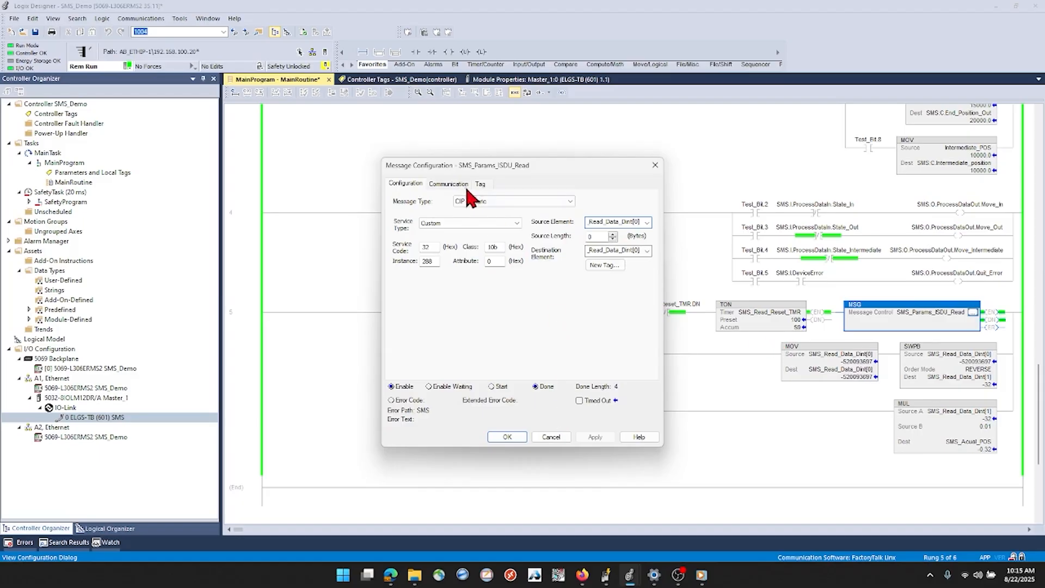
left_click(455, 185)
left_click(550, 437)
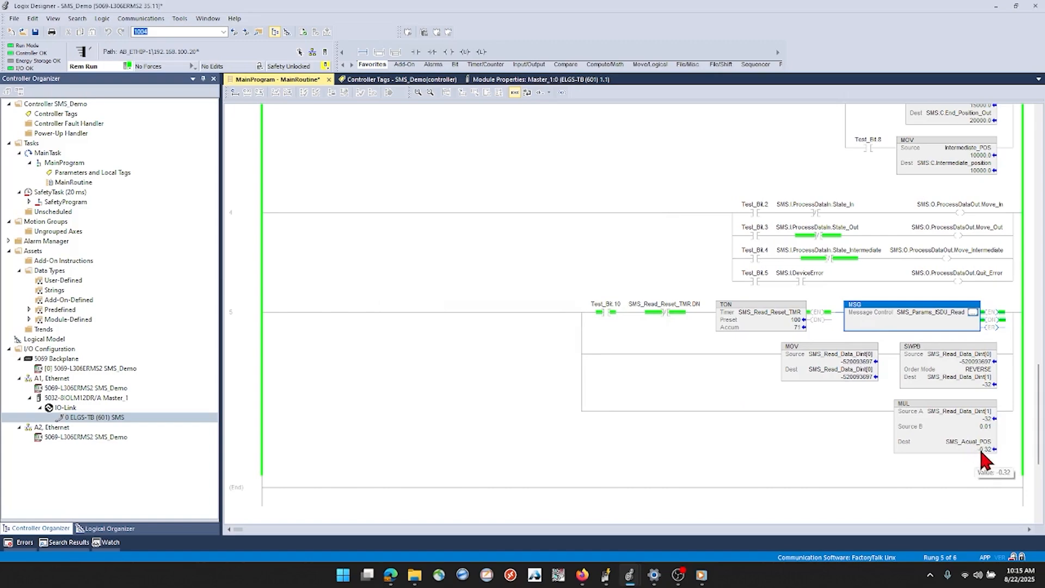
Review the parameter MOV, move command and position read rungs of MainRoutine
scroll(832, 422, "up", 6)
scroll(882, 309, "down", 6)
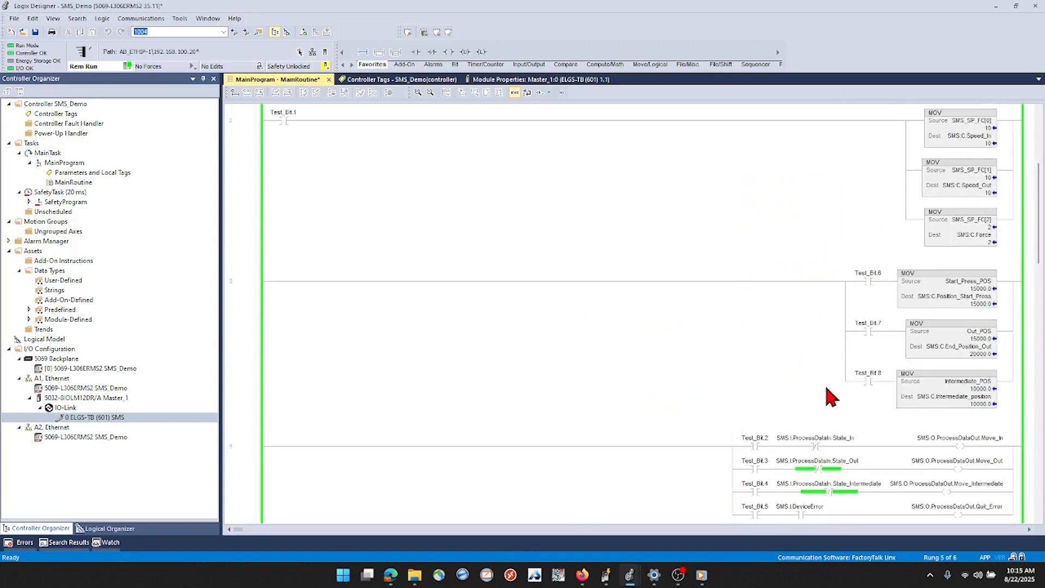
left_click(892, 373)
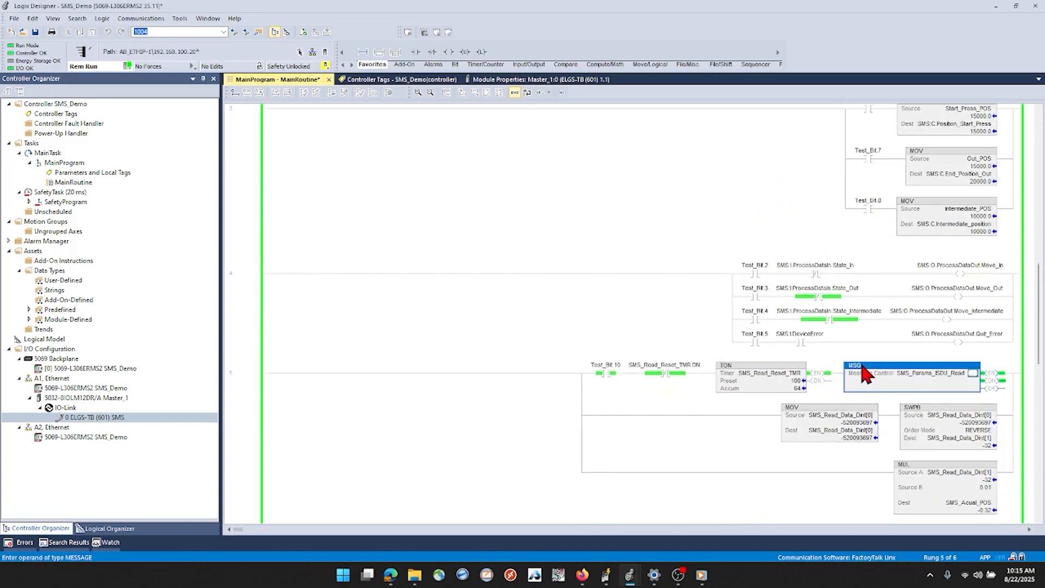
scroll(888, 419, "up", 1)
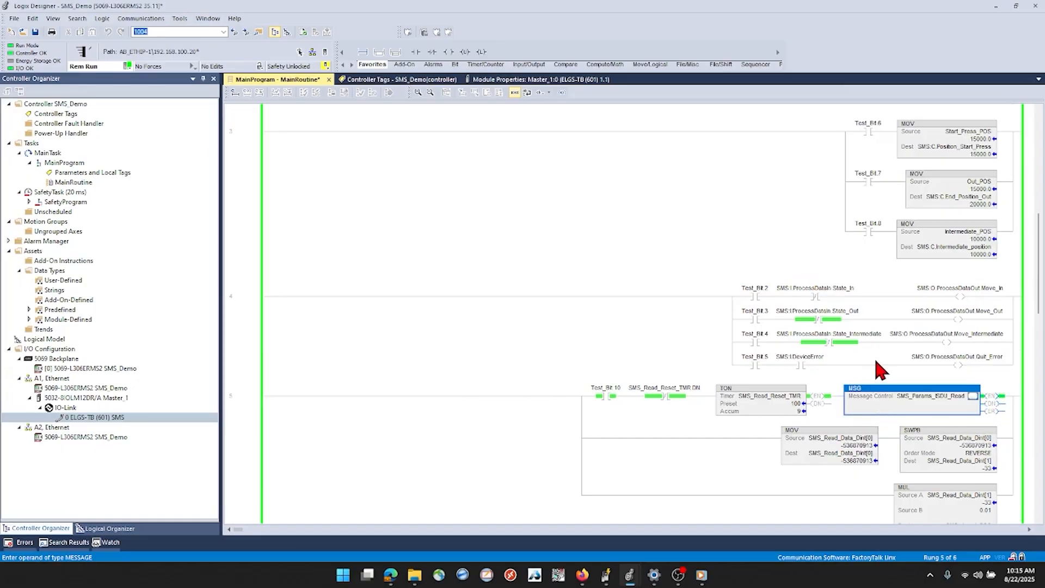